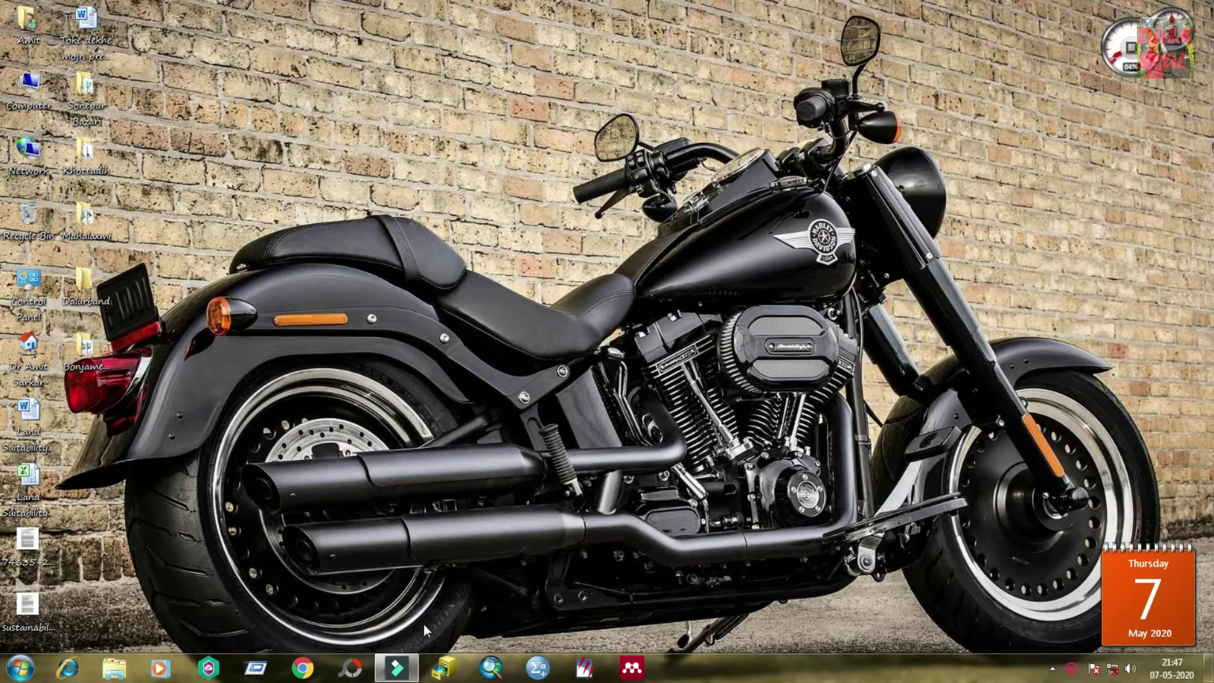
- Launch ArcMap and dismiss the Getting Started dialog to start a blank untitled map
left_click(496, 667)
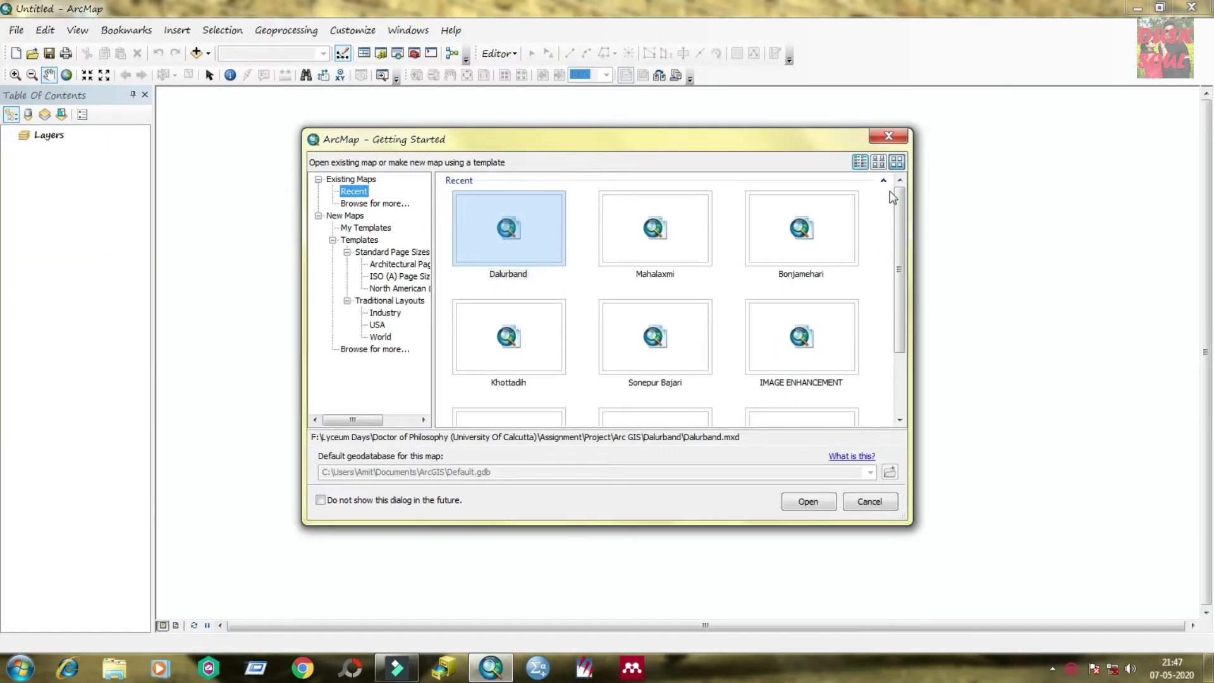
left_click(888, 136)
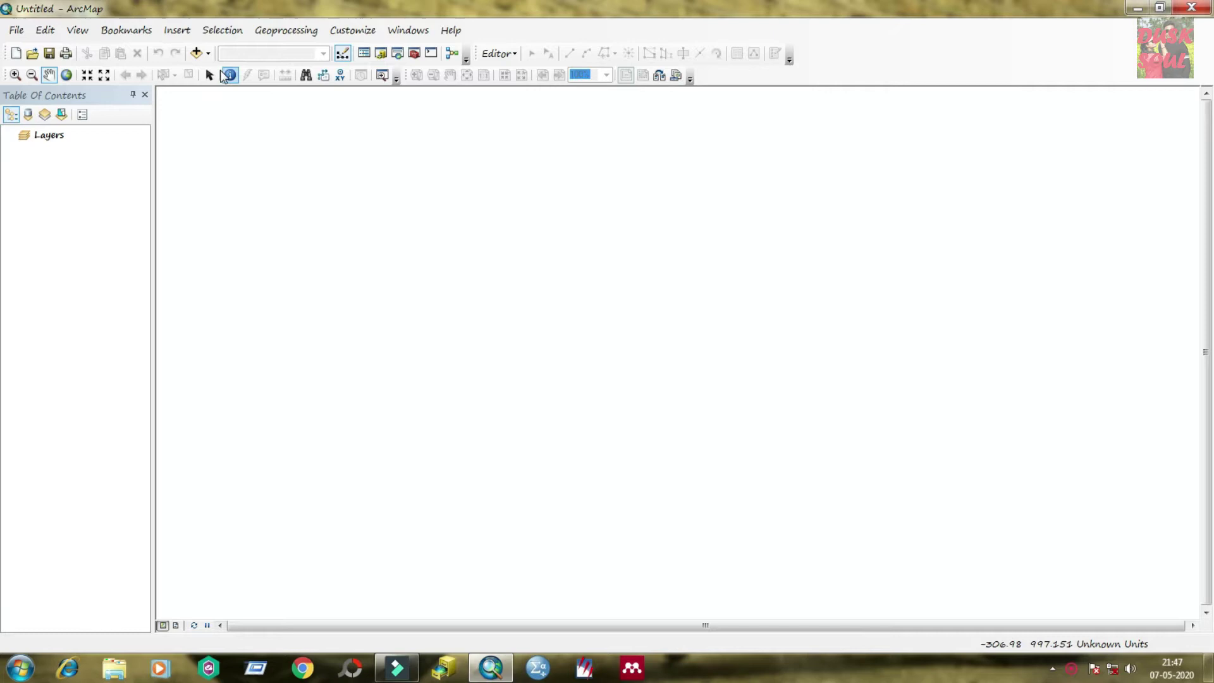
- Add Mine_Boundary.shp from the Sonepur Bajari folder to the map
left_click(196, 55)
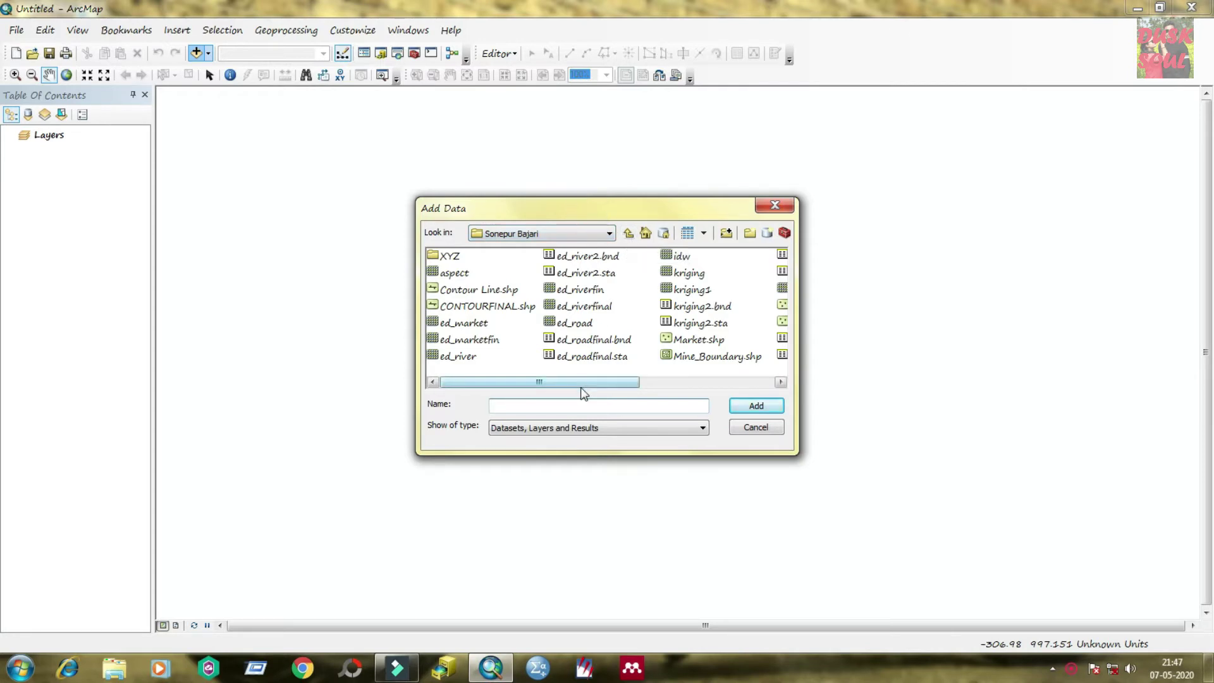
left_click(703, 356)
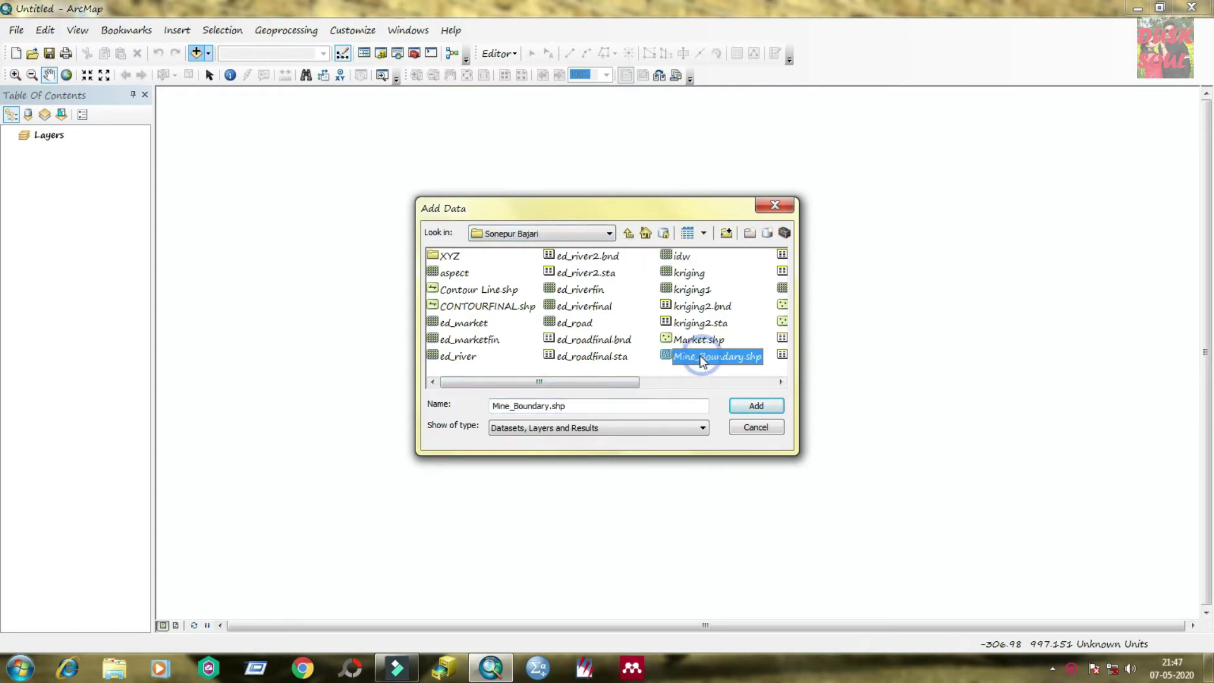
left_click(756, 406)
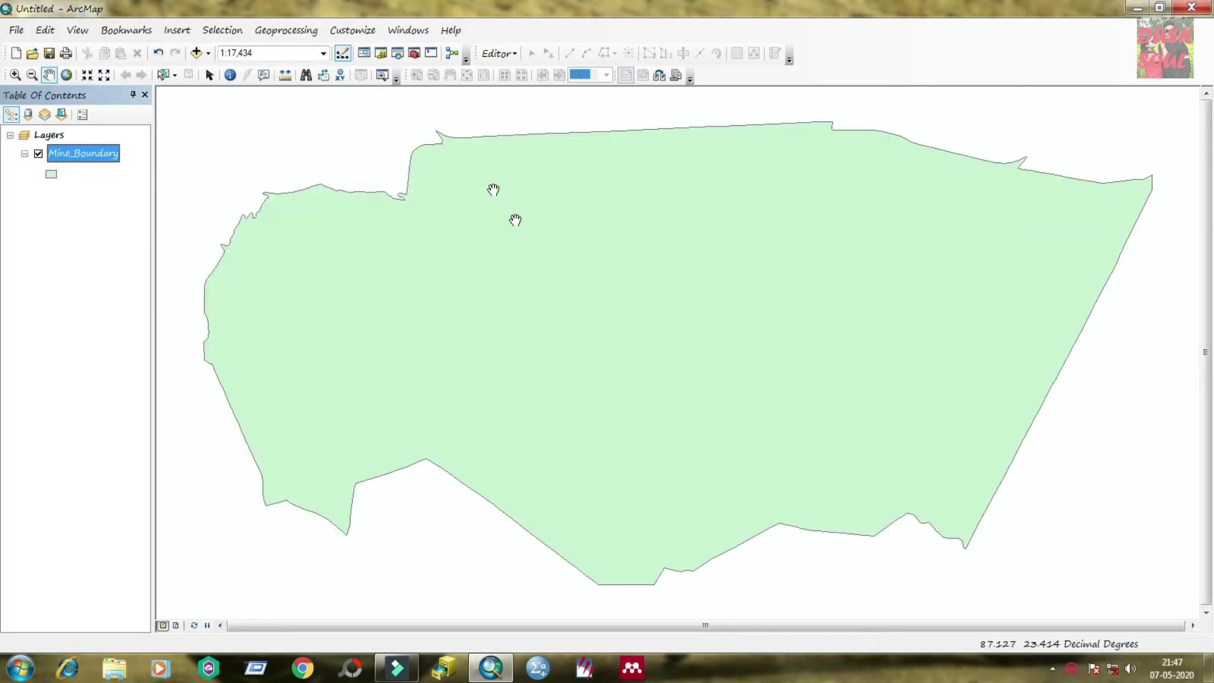
mouse_move(603, 274)
left_mouse_down()
mouse_move(544, 274)
mouse_move(603, 274)
left_mouse_up()
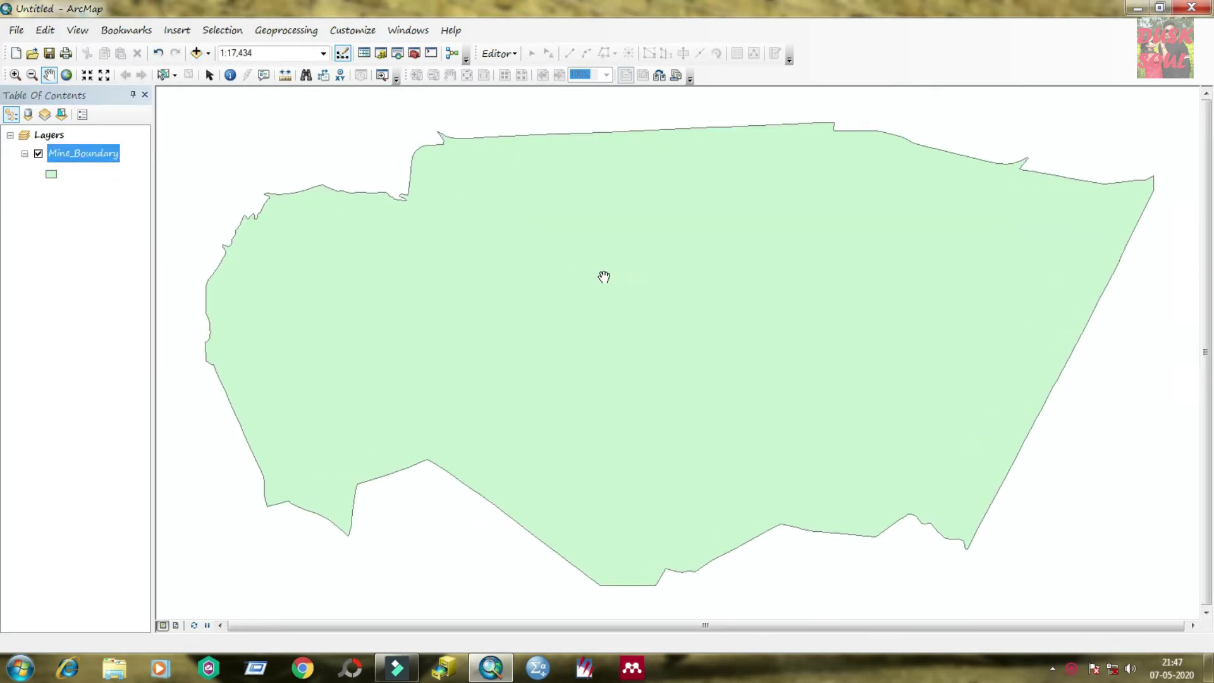
- Give the Mine_Boundary symbol No Color fill and a black outline of width 1
right_click(249, 148)
left_click(286, 159)
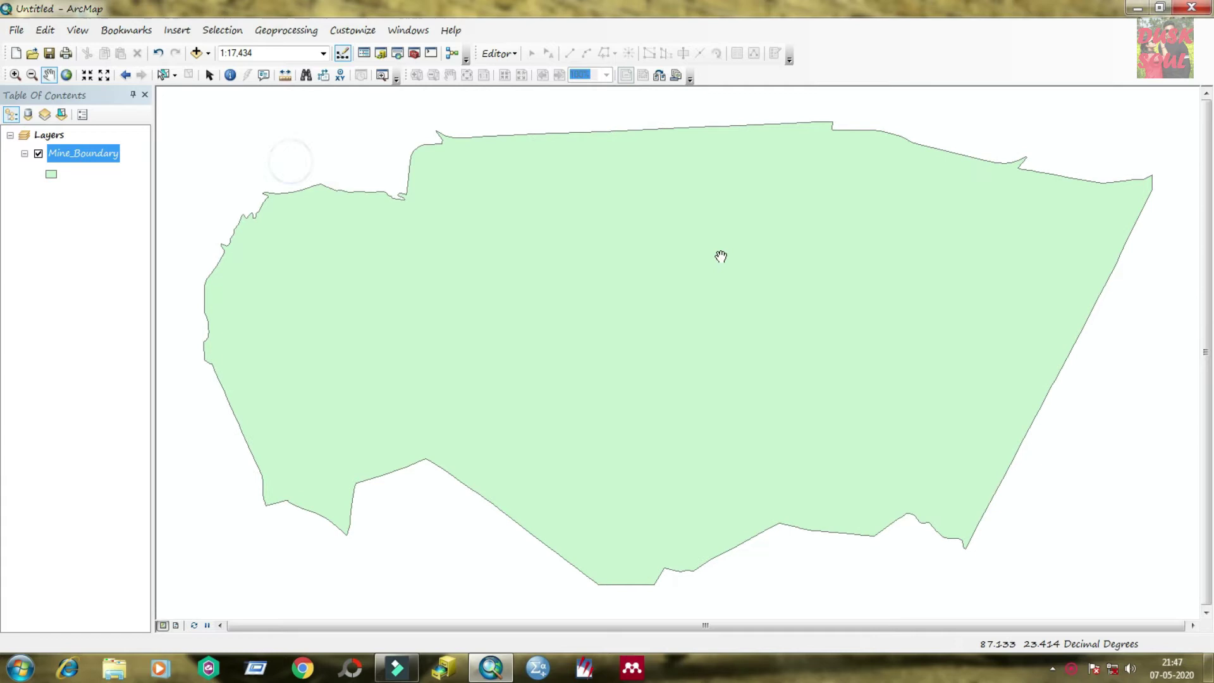
left_click(51, 176)
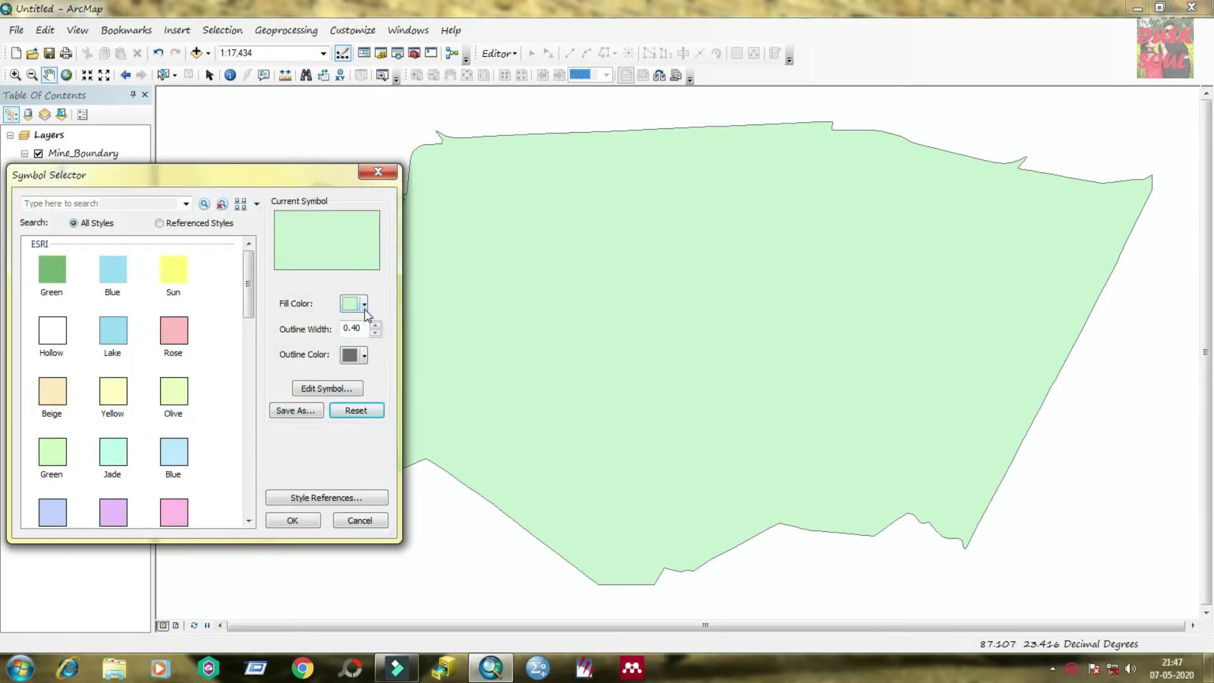
left_click(364, 305)
left_click(368, 323)
left_click(374, 324)
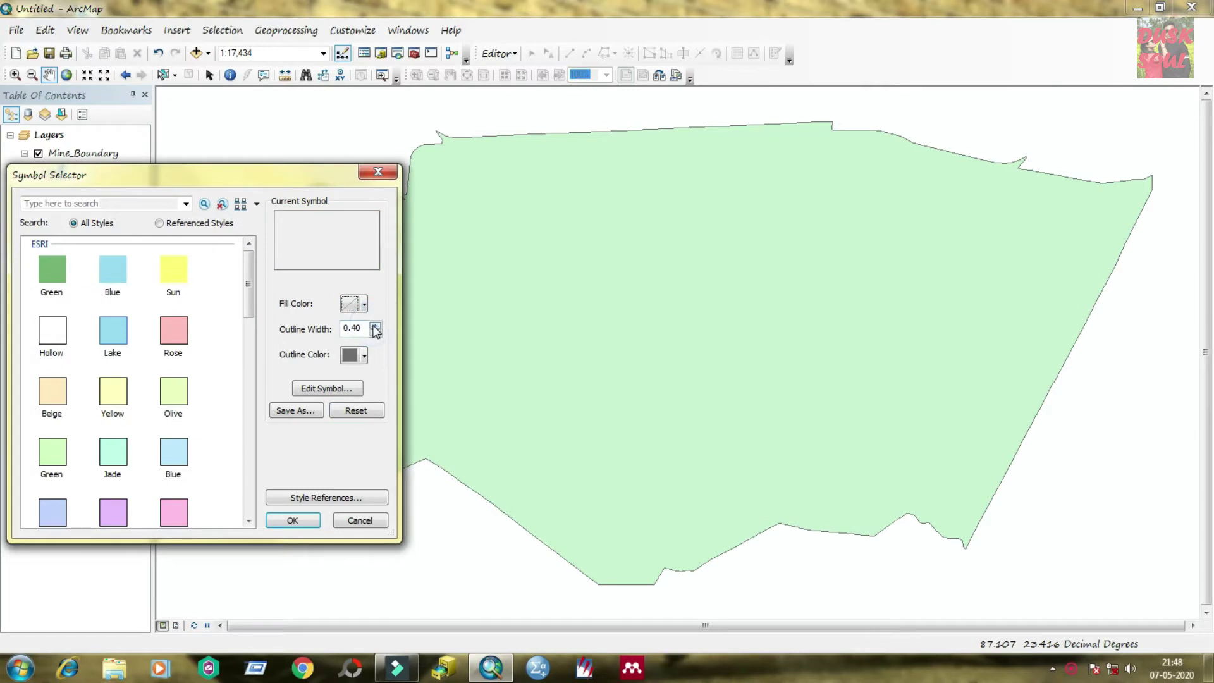
left_click(365, 357)
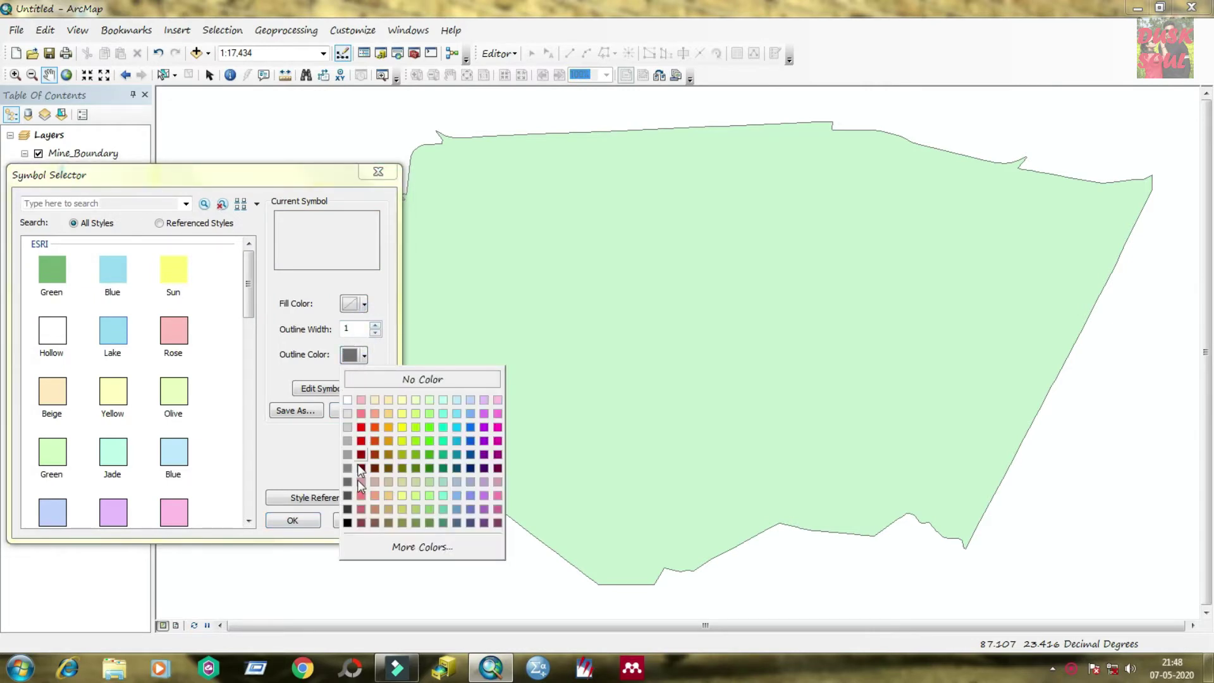
left_click(347, 523)
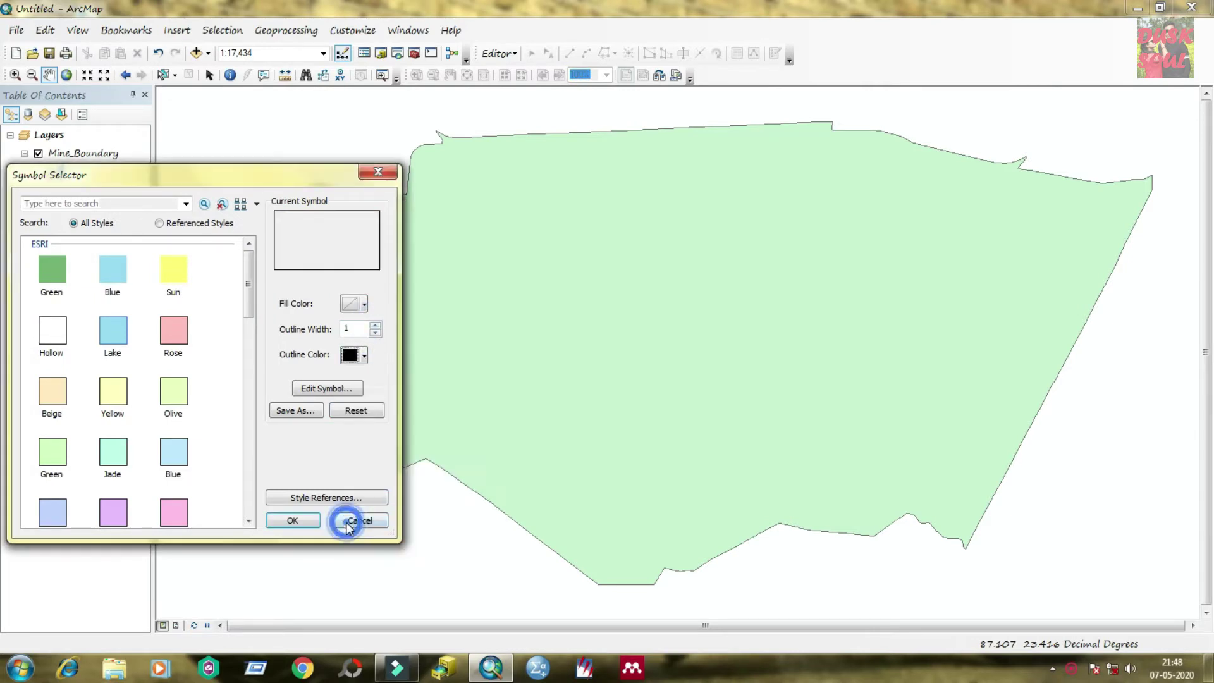
left_click(309, 520)
- Pan and zoom to full extent so the whole mine boundary is visible
left_click_drag(913, 426, 784, 293)
right_click(287, 140)
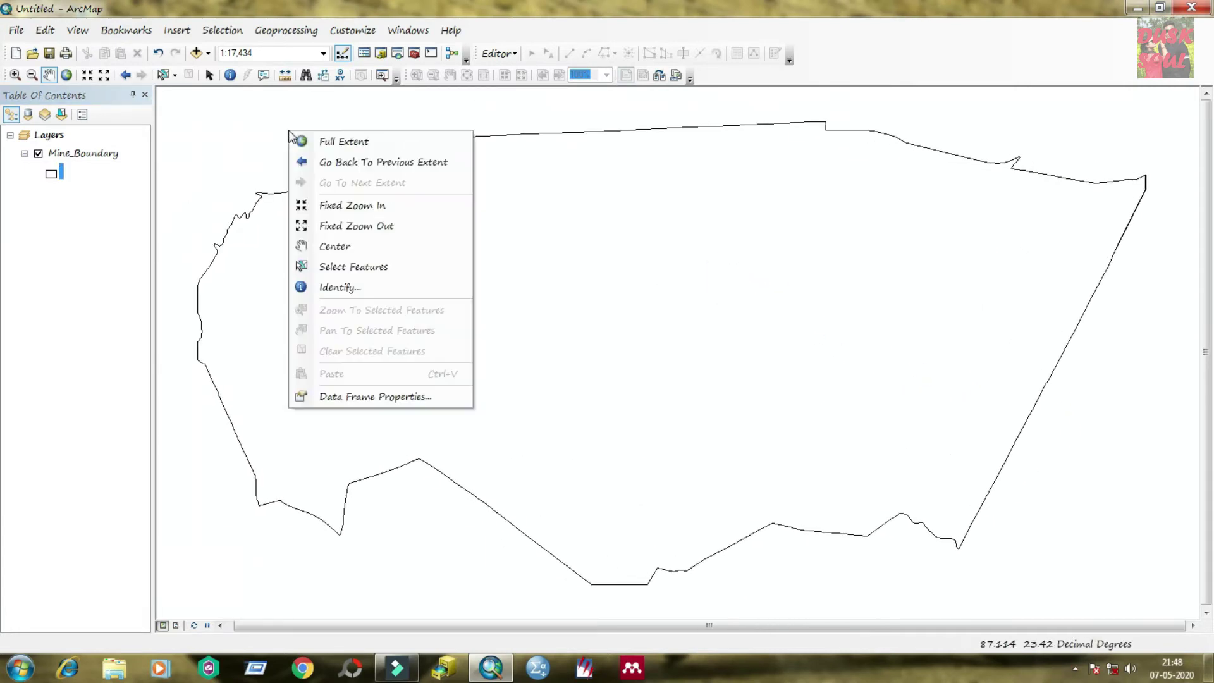
left_click(331, 140)
right_click(571, 264)
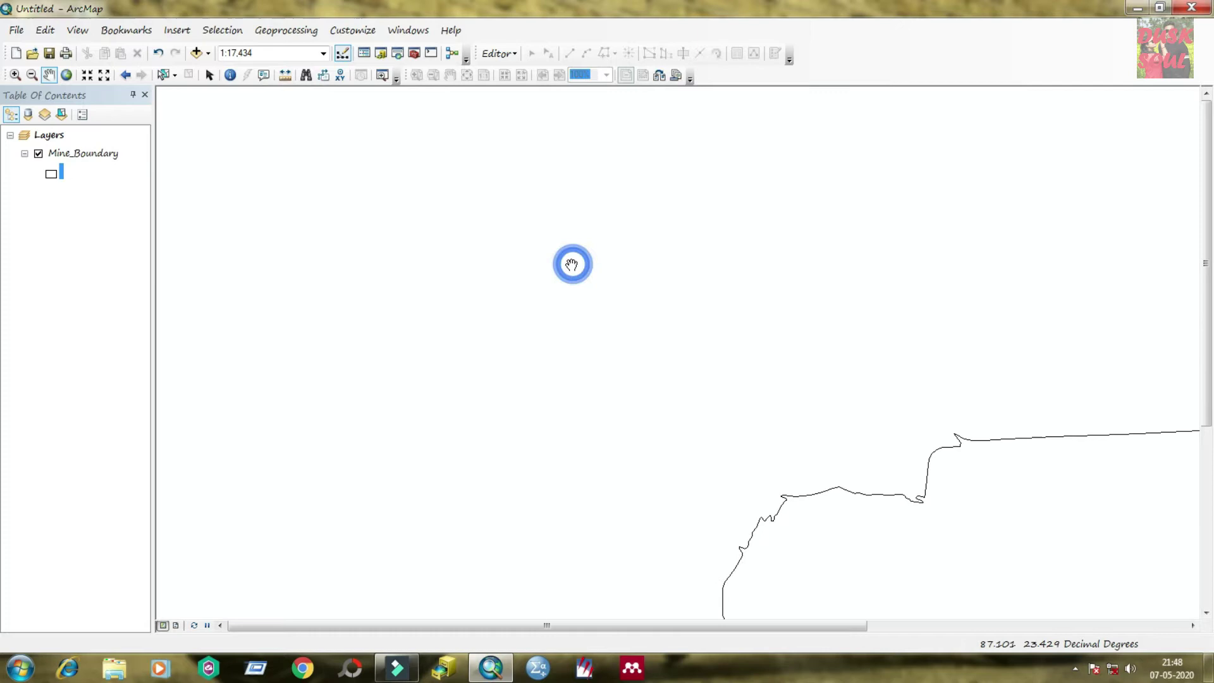
left_click(626, 276)
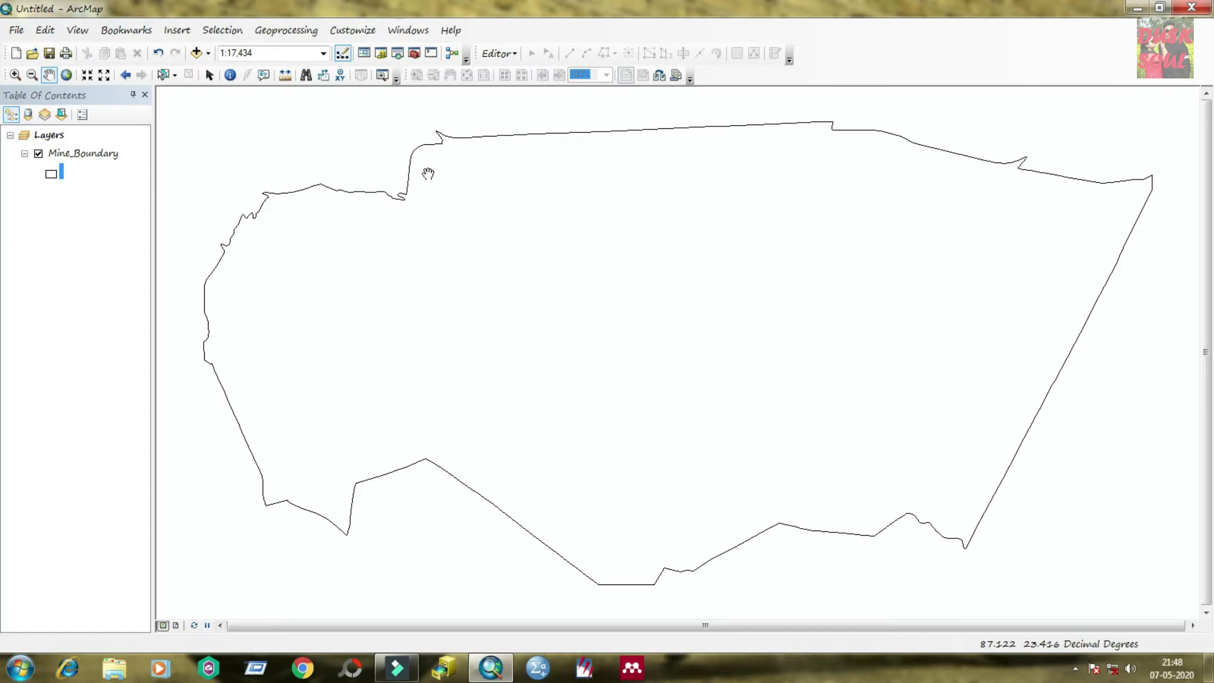
- Add Road.shp to the map as a point layer above Mine_Boundary
left_click(196, 53)
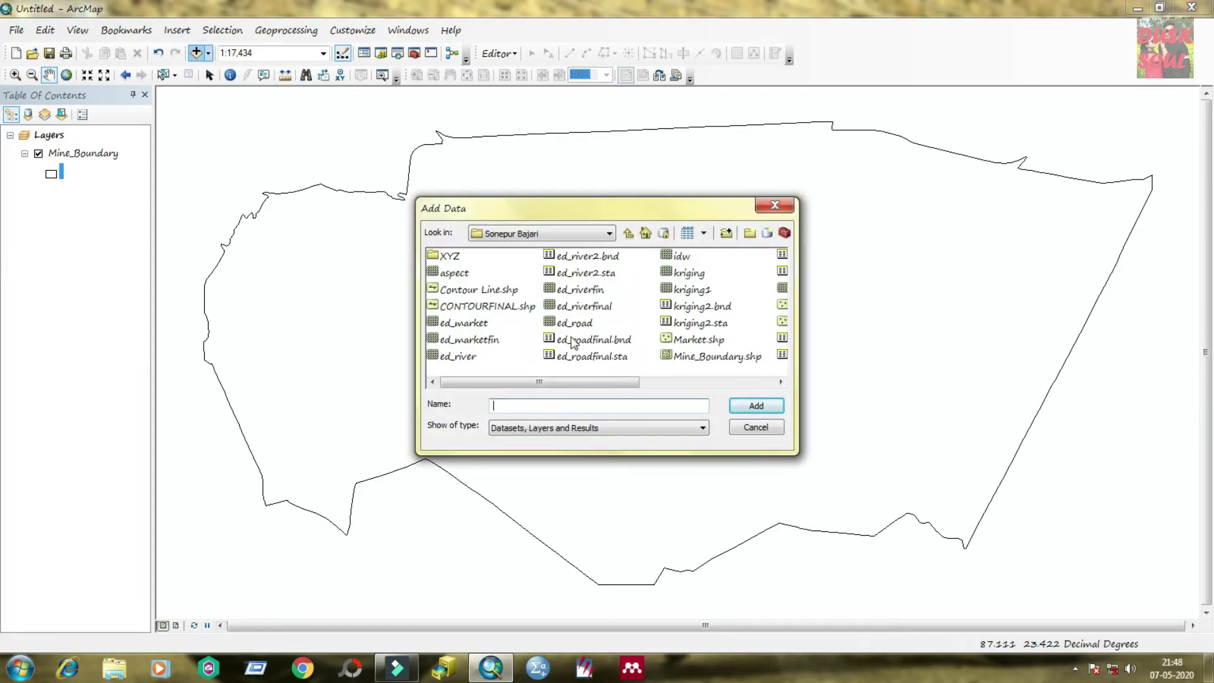
left_click_drag(581, 382, 678, 374)
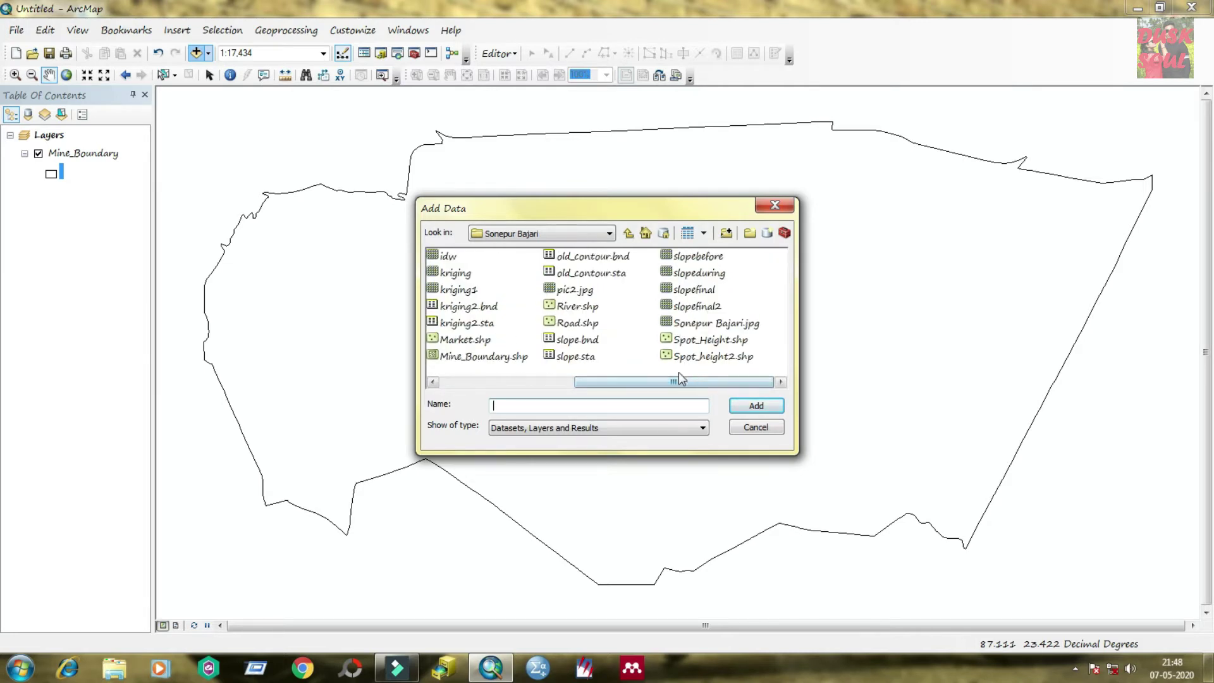
left_click(570, 323)
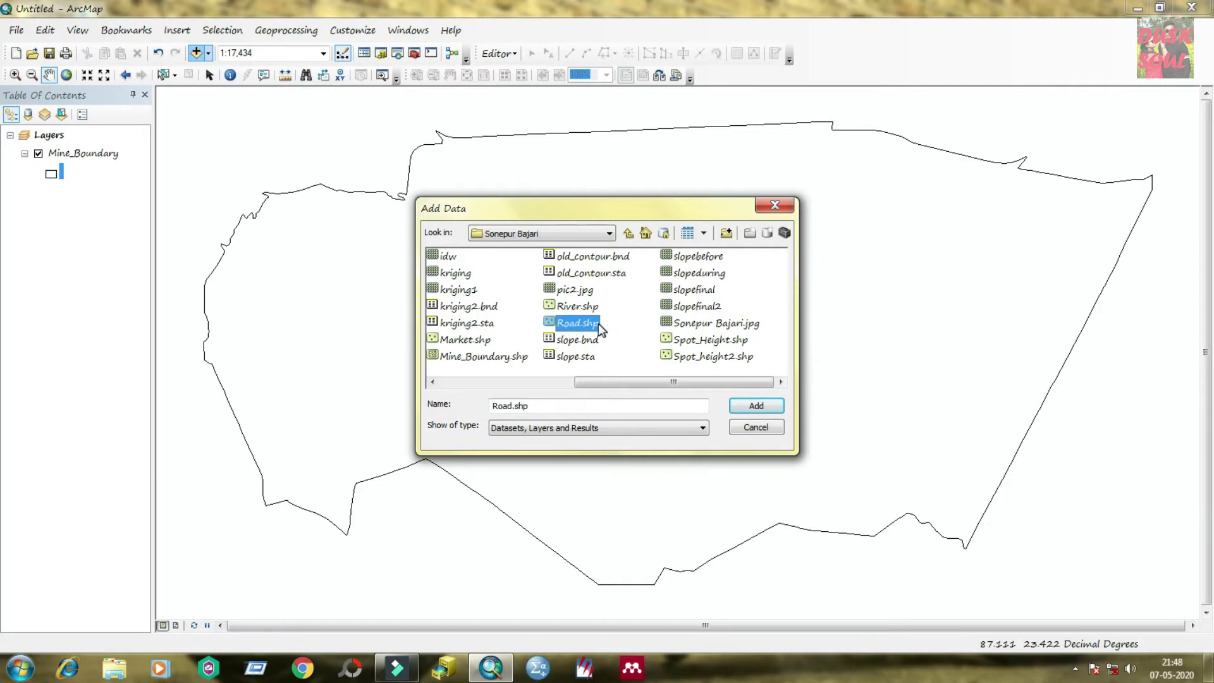
left_click(762, 410)
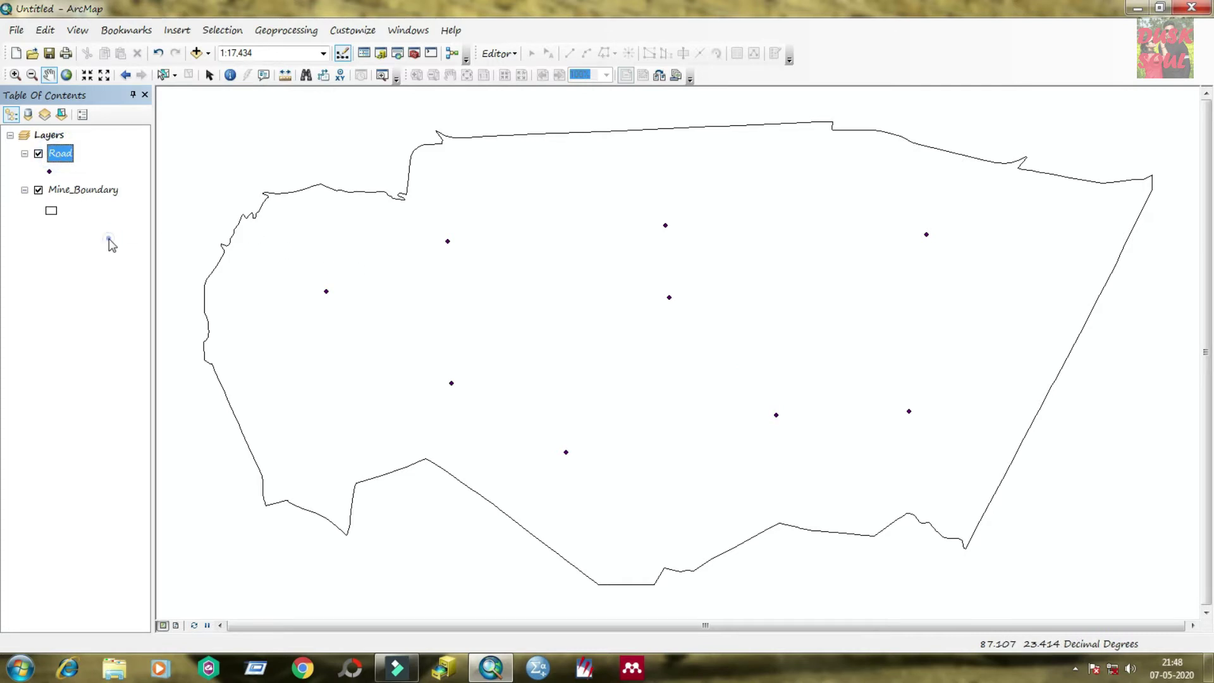
- Turn on labels for the Road layer using Distance as the label field
right_click(63, 156)
left_click(168, 354)
right_click(64, 157)
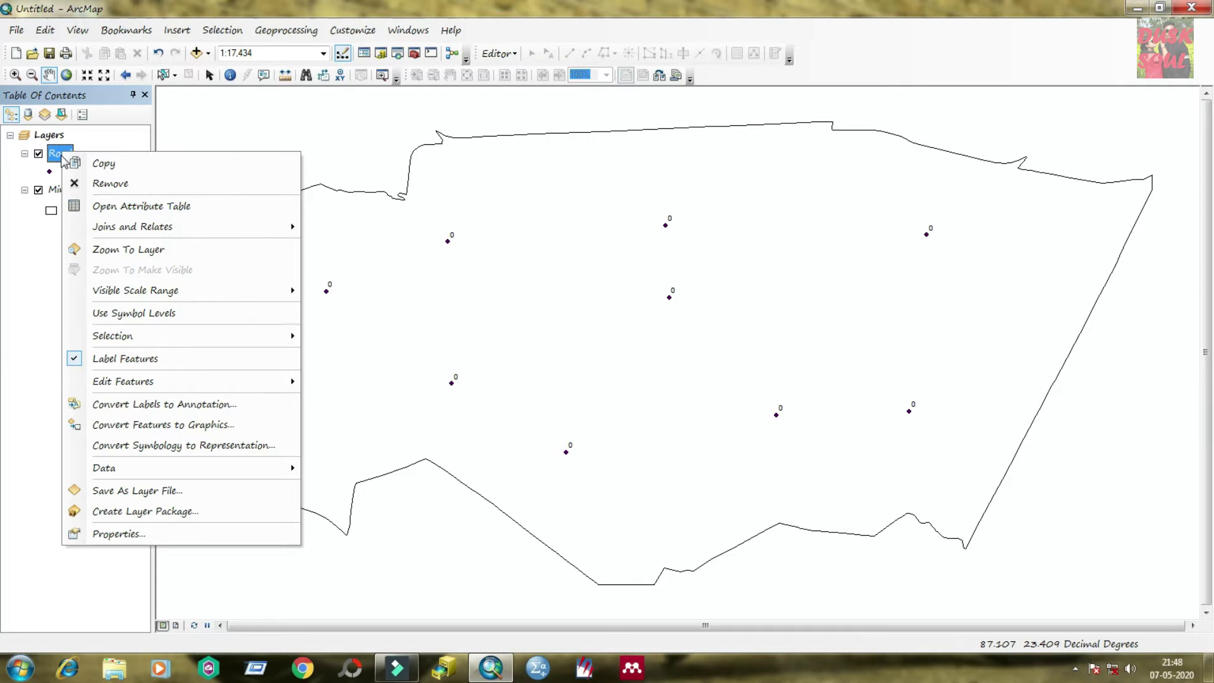
left_click(60, 153)
double_click(60, 154)
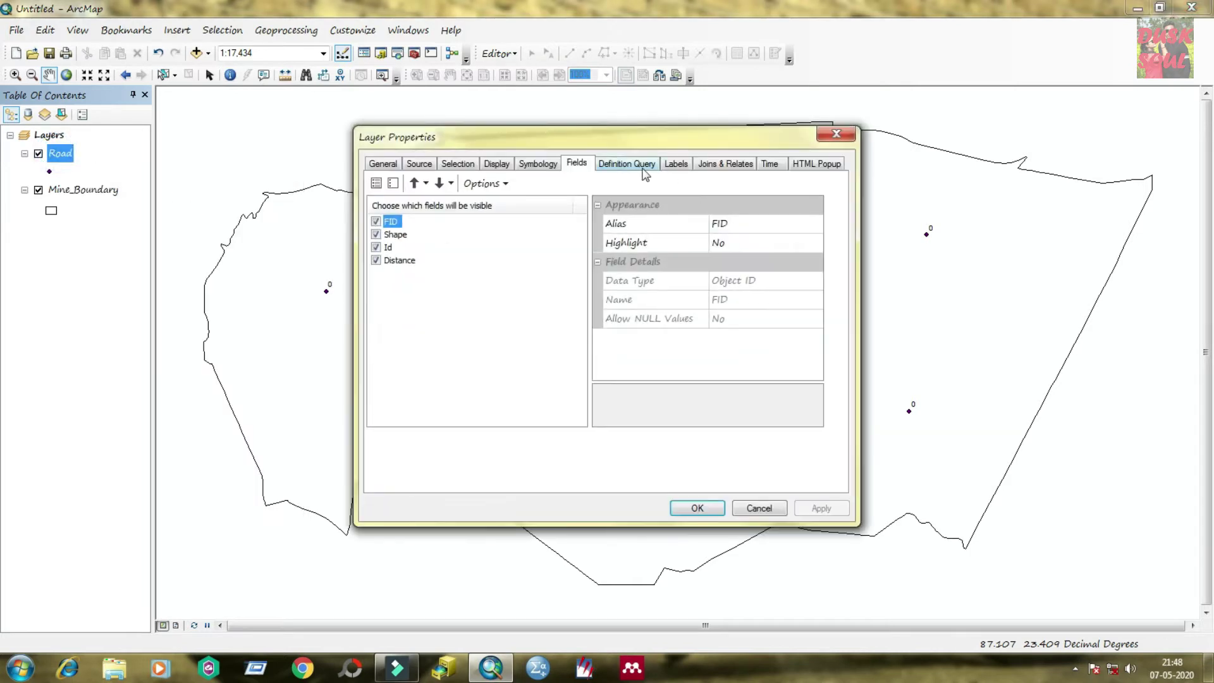
left_click(676, 165)
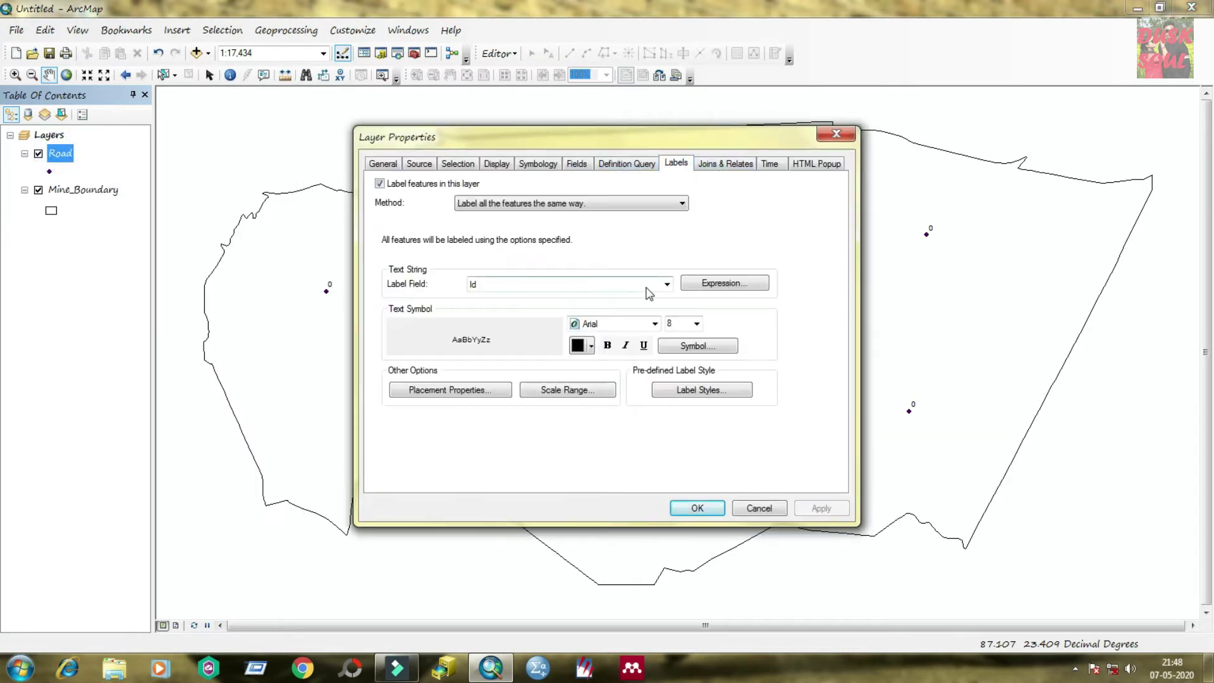
left_click(667, 284)
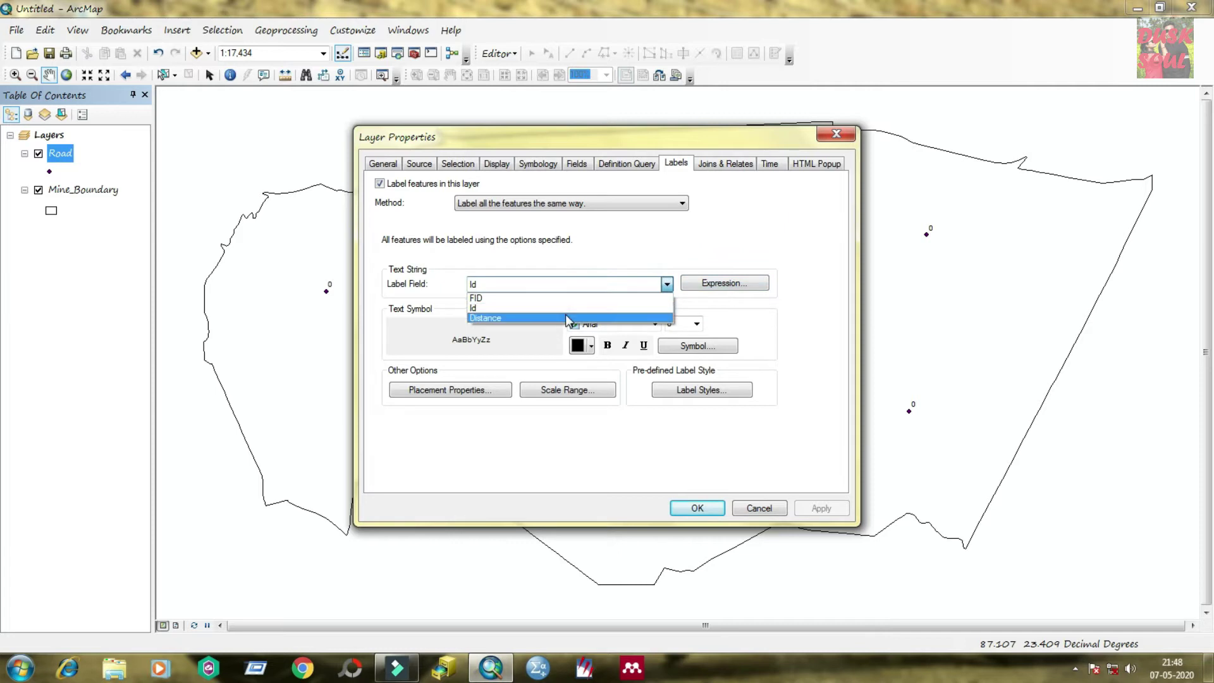
left_click(566, 313)
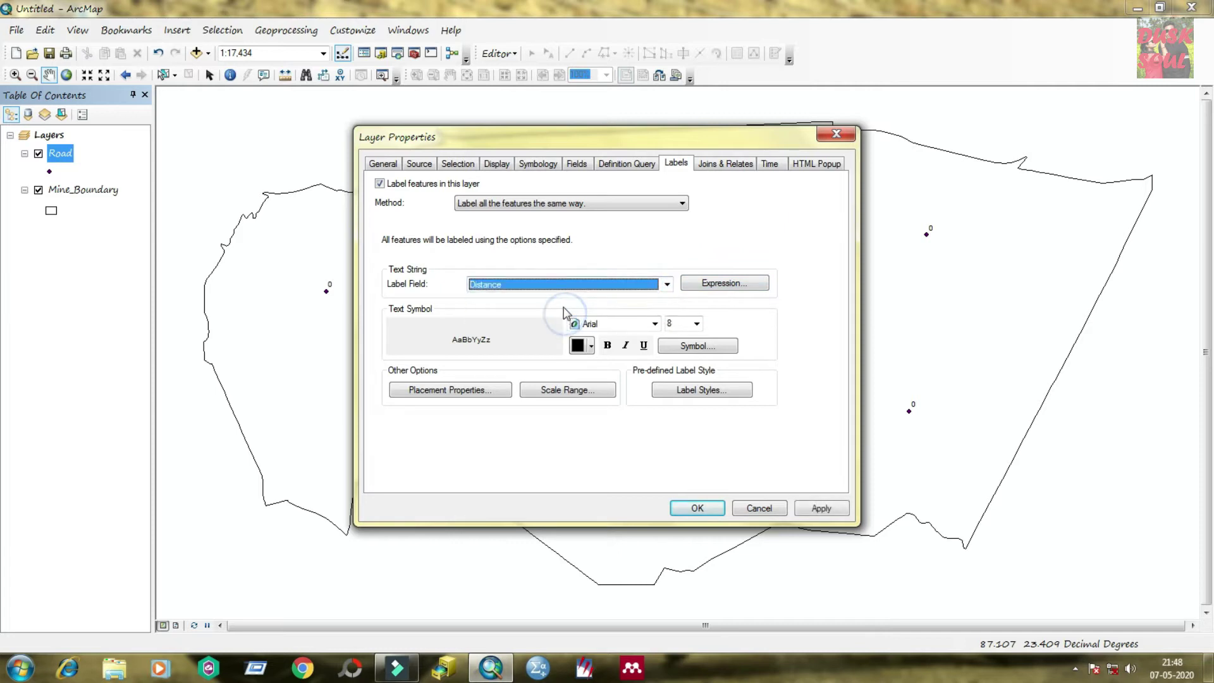
left_click(821, 508)
left_click(696, 507)
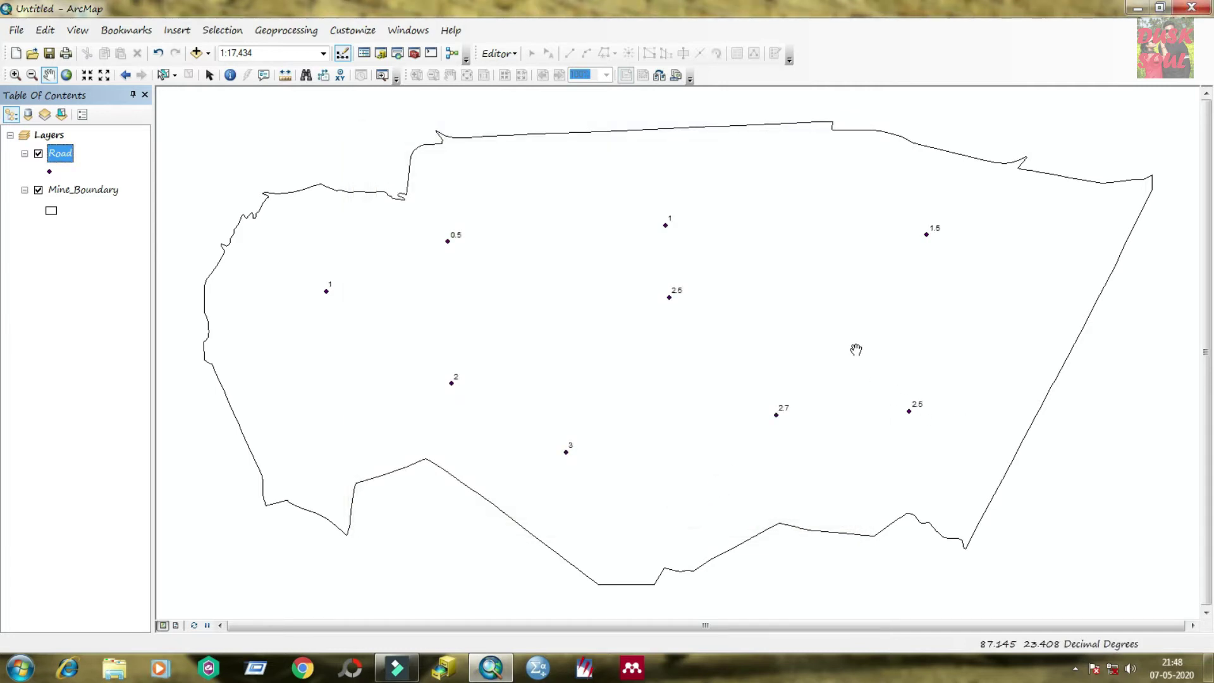
- Shift the map and zoom to the full extent of all layers
left_click_drag(855, 350, 855, 354)
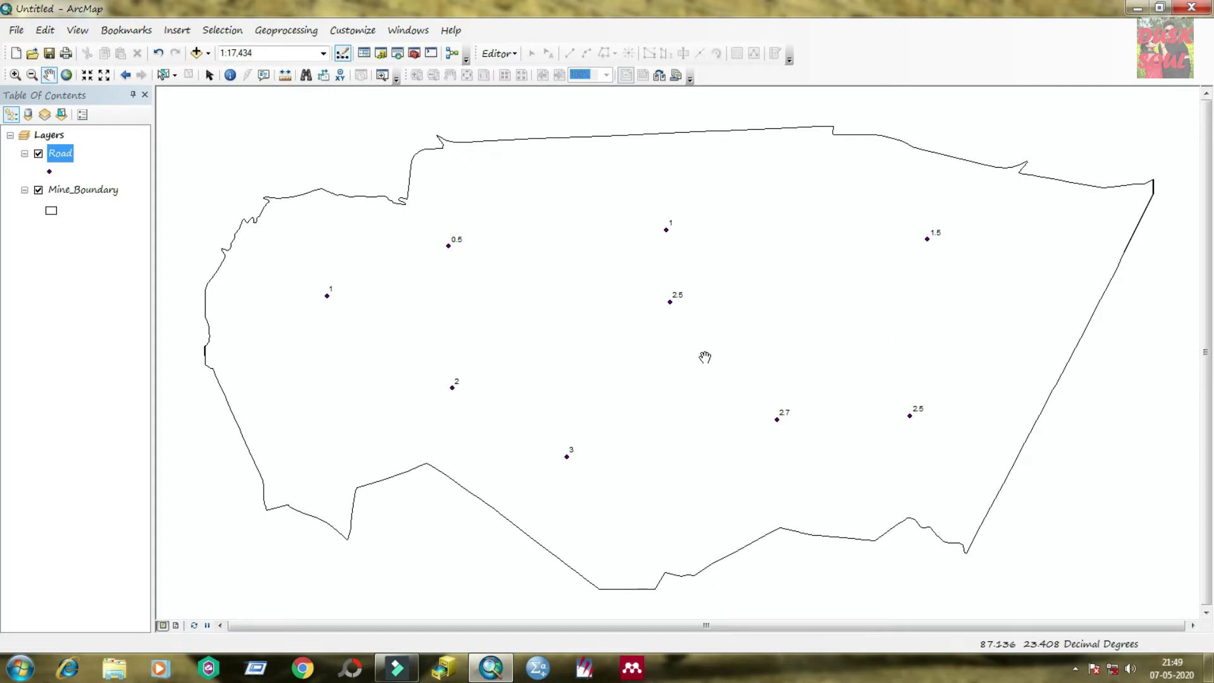
left_click_drag(721, 372, 726, 367)
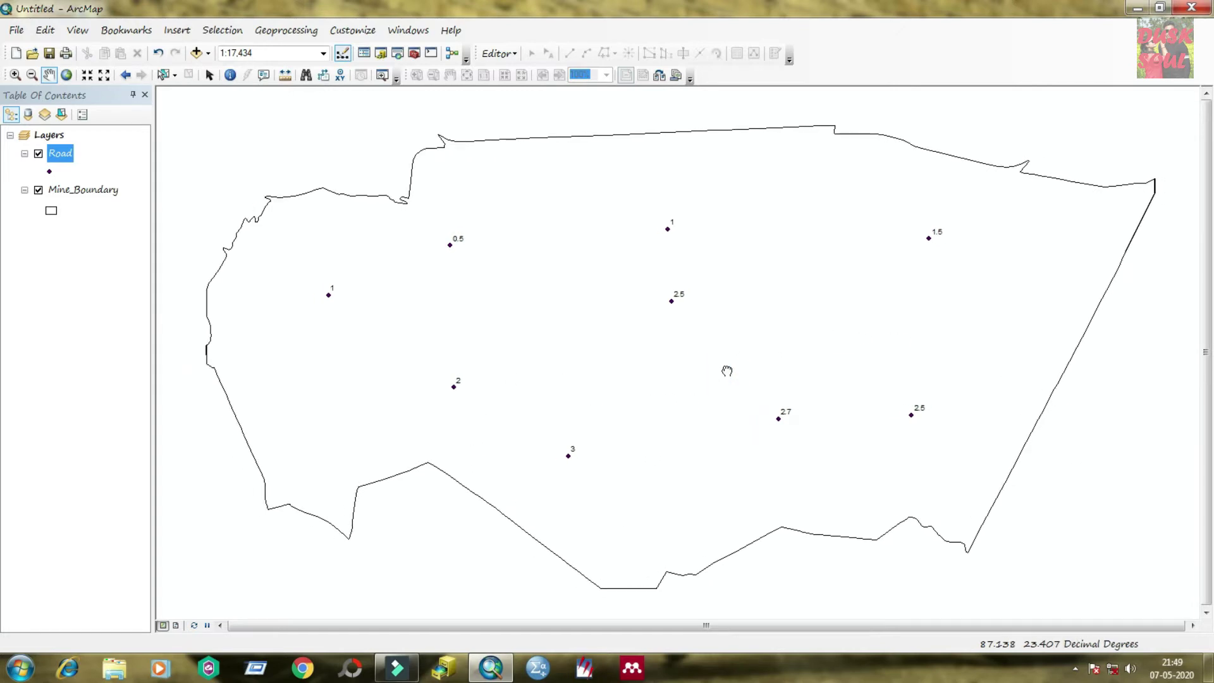
right_click(295, 134)
left_click(314, 146)
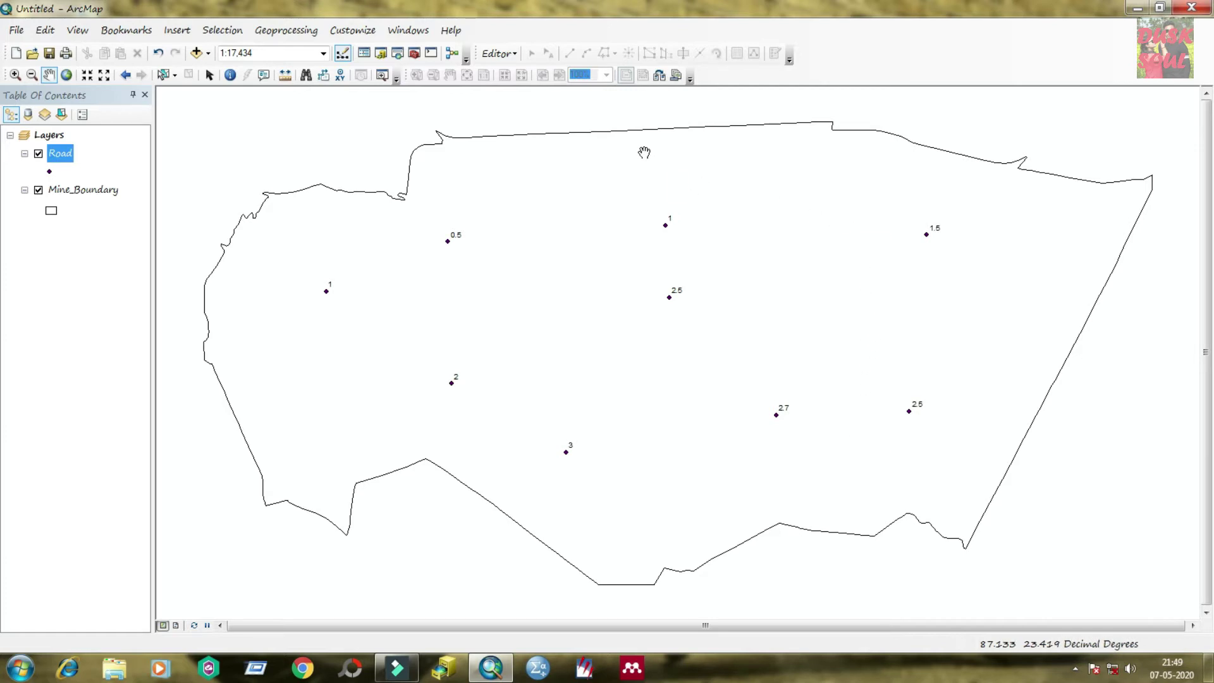
- Open Euclidean Distance from ArcToolbox's Spatial Analyst Tools > Distance toolset
left_click(415, 54)
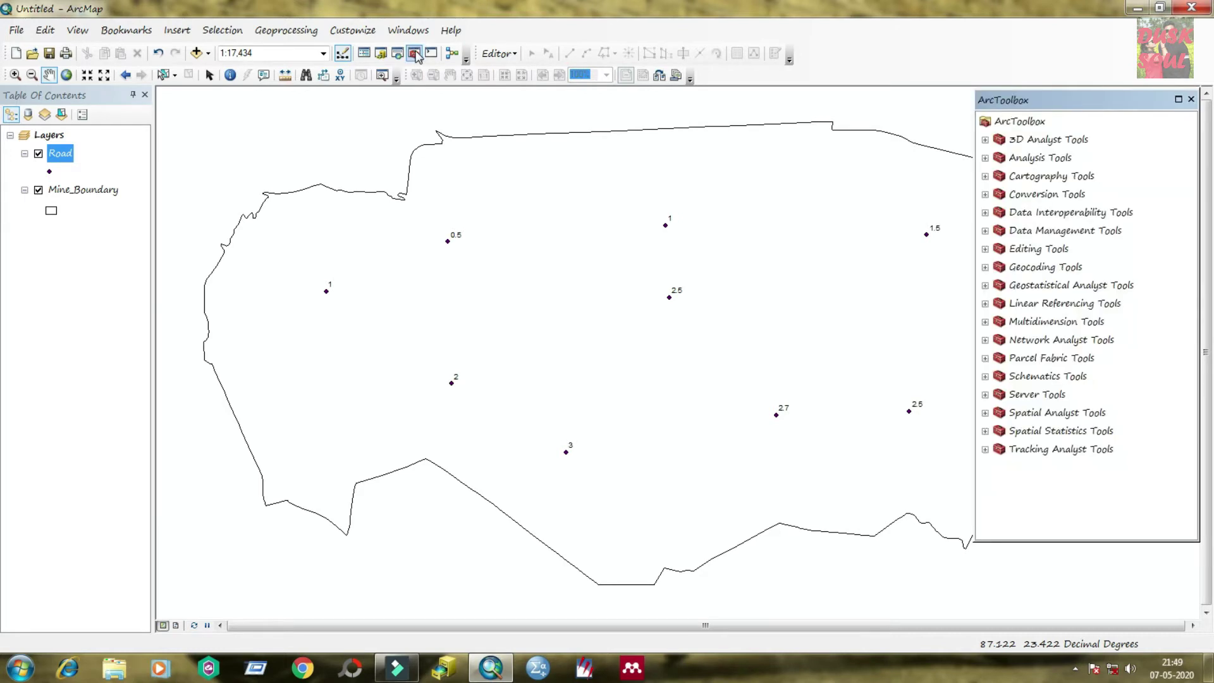
left_click(1038, 101)
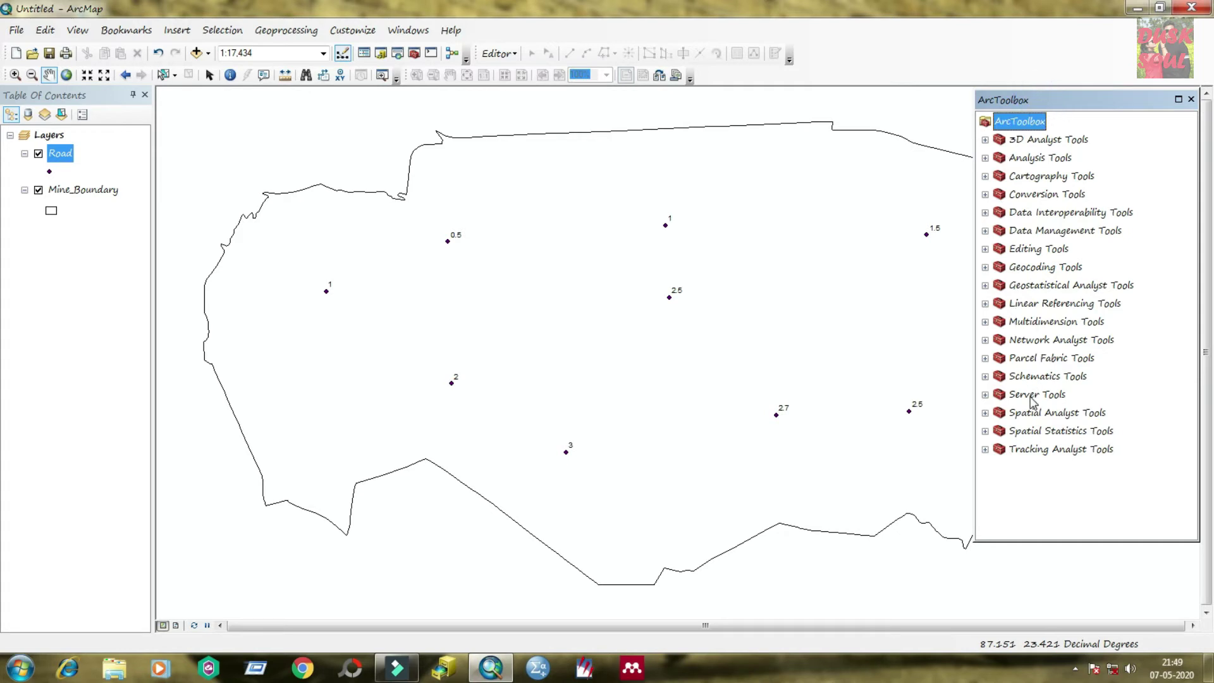
left_click(1052, 414)
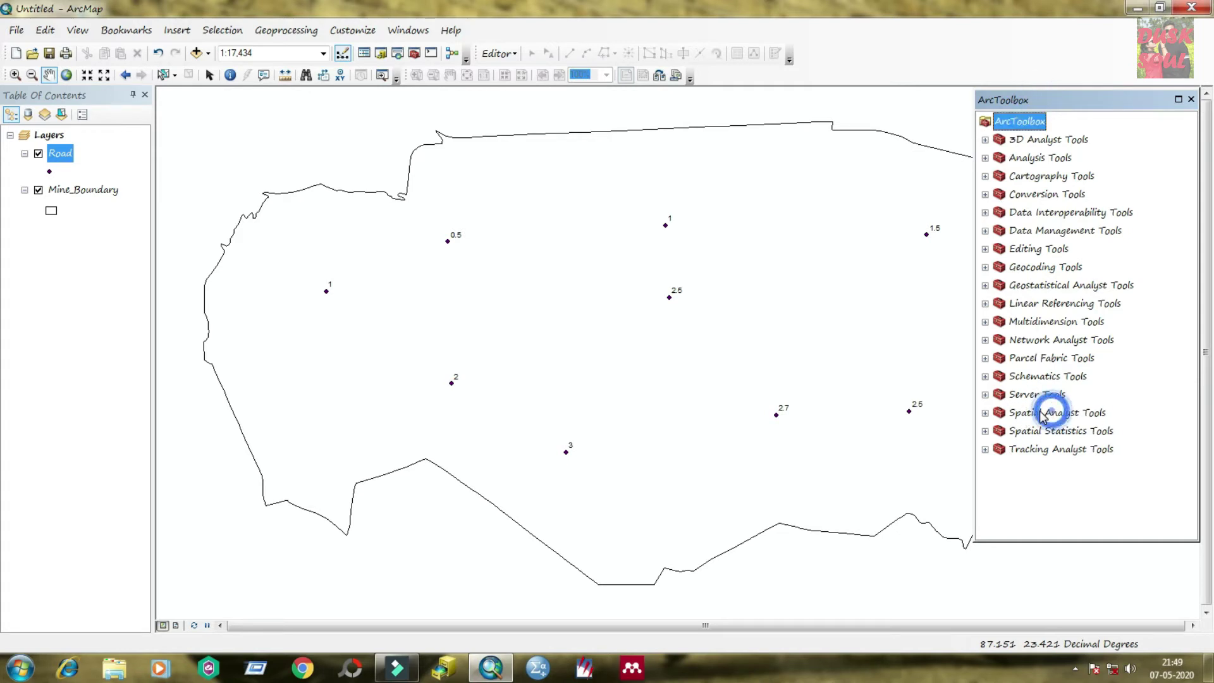
left_click(986, 413)
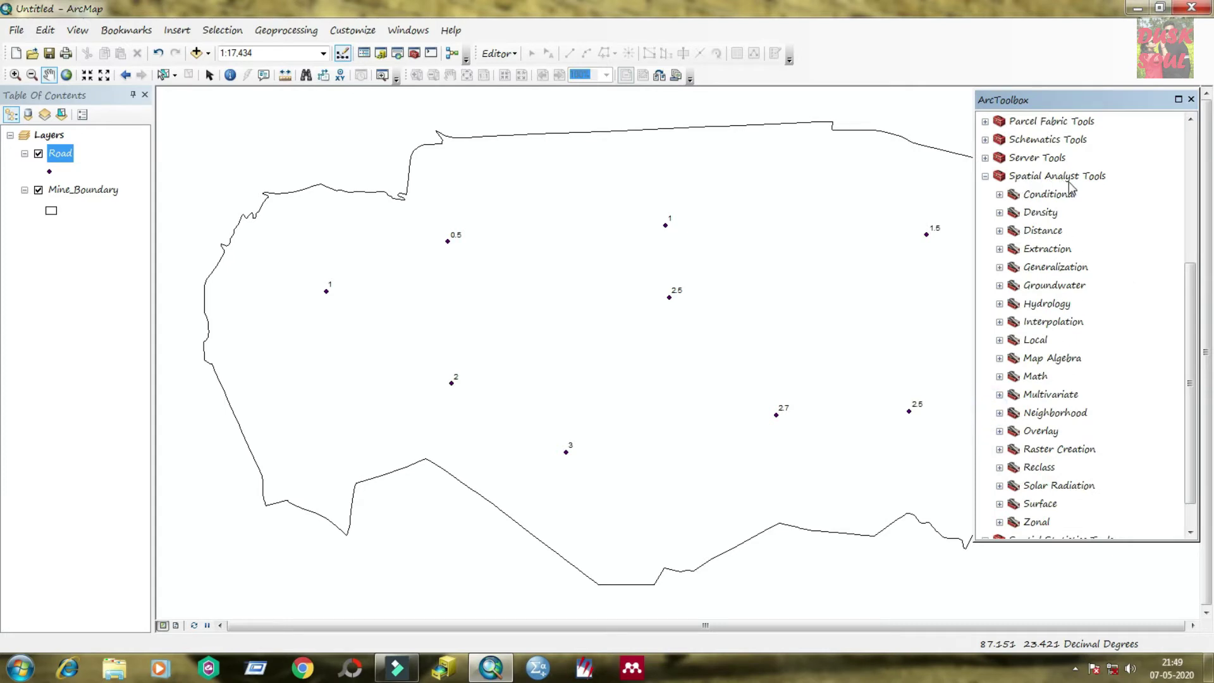
left_click(1043, 233)
left_click(999, 231)
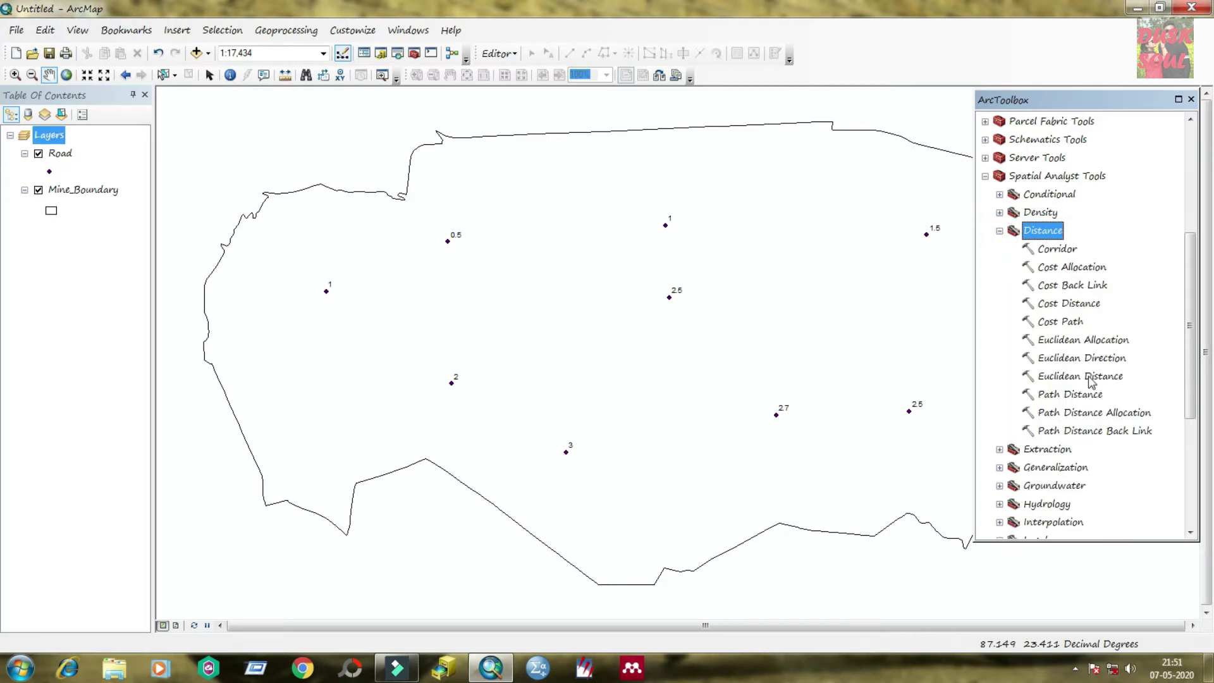
left_click(1089, 378)
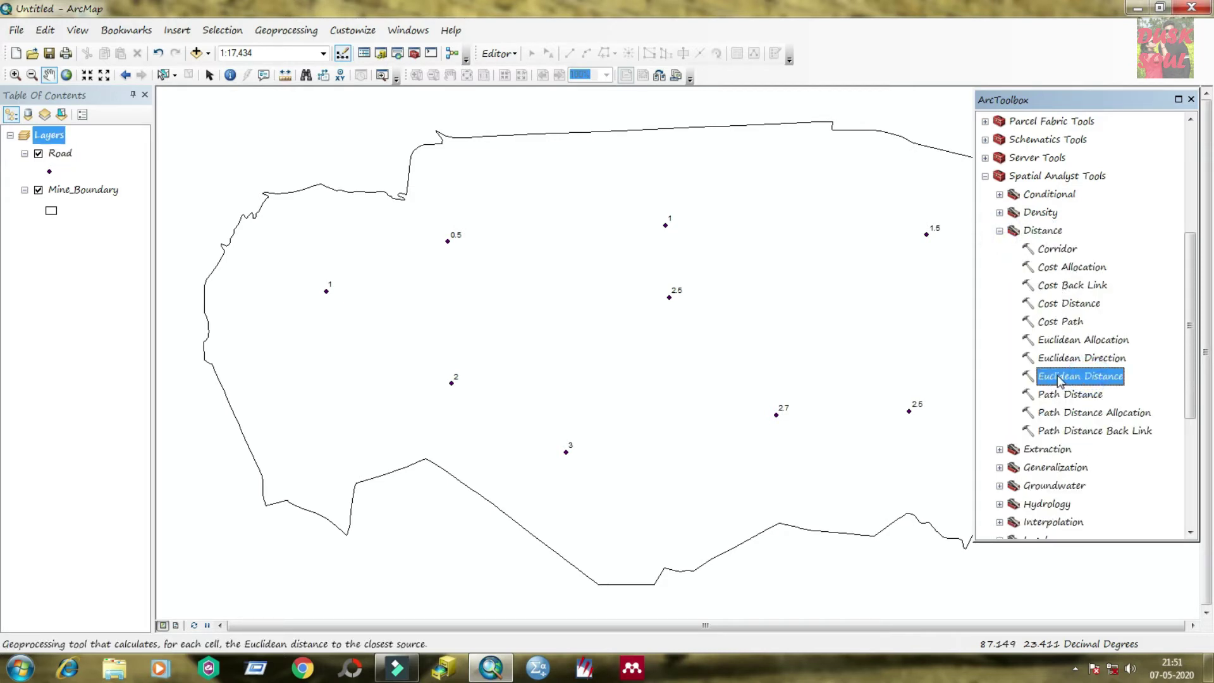
double_click(1088, 378)
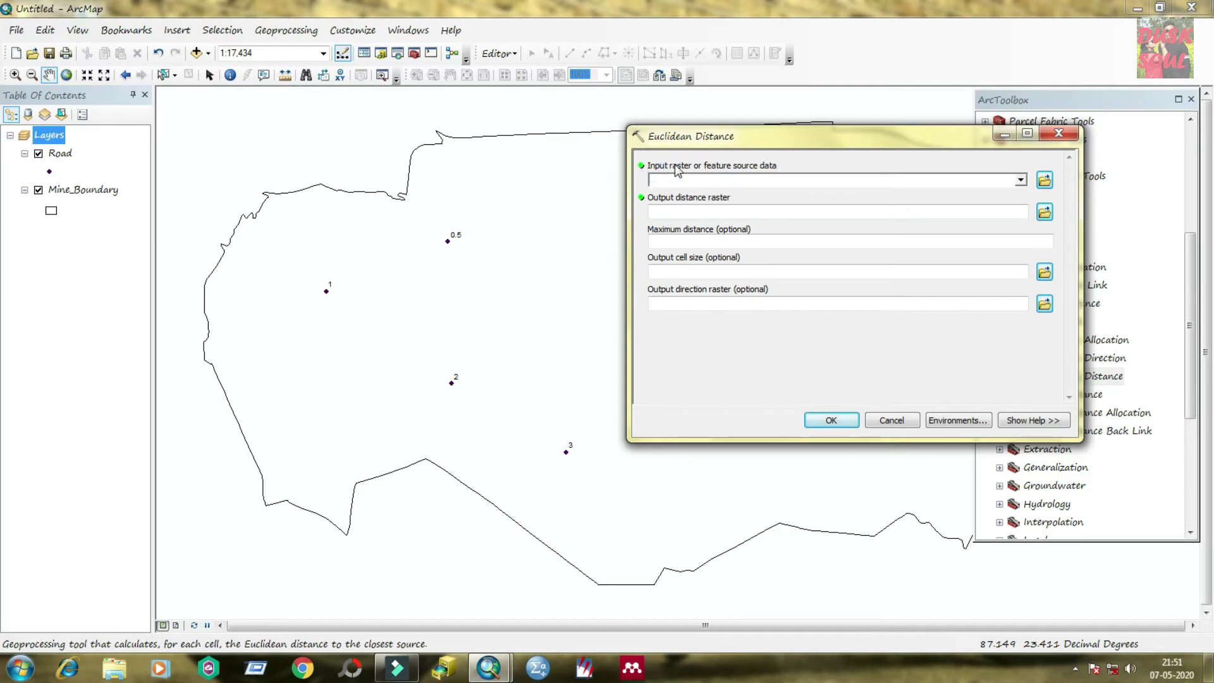
- Set the Road point layer as the Euclidean Distance input source
left_click(732, 167)
left_click(769, 165)
left_click(675, 161)
left_click(1021, 179)
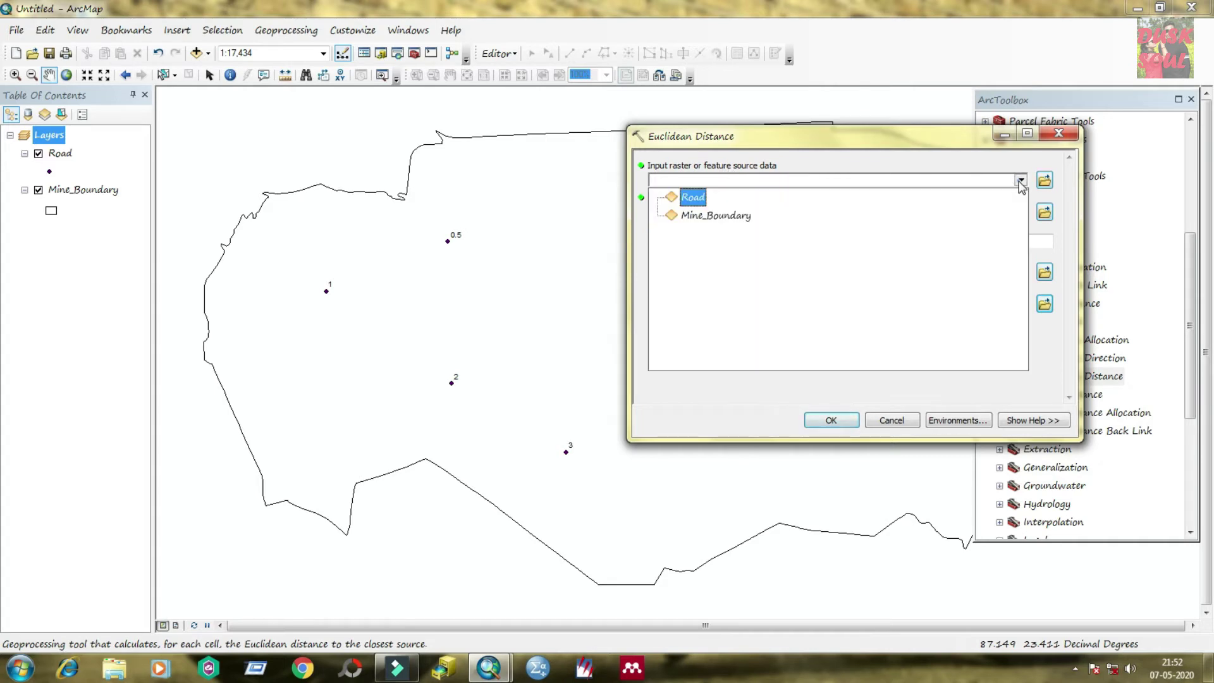
left_click(695, 198)
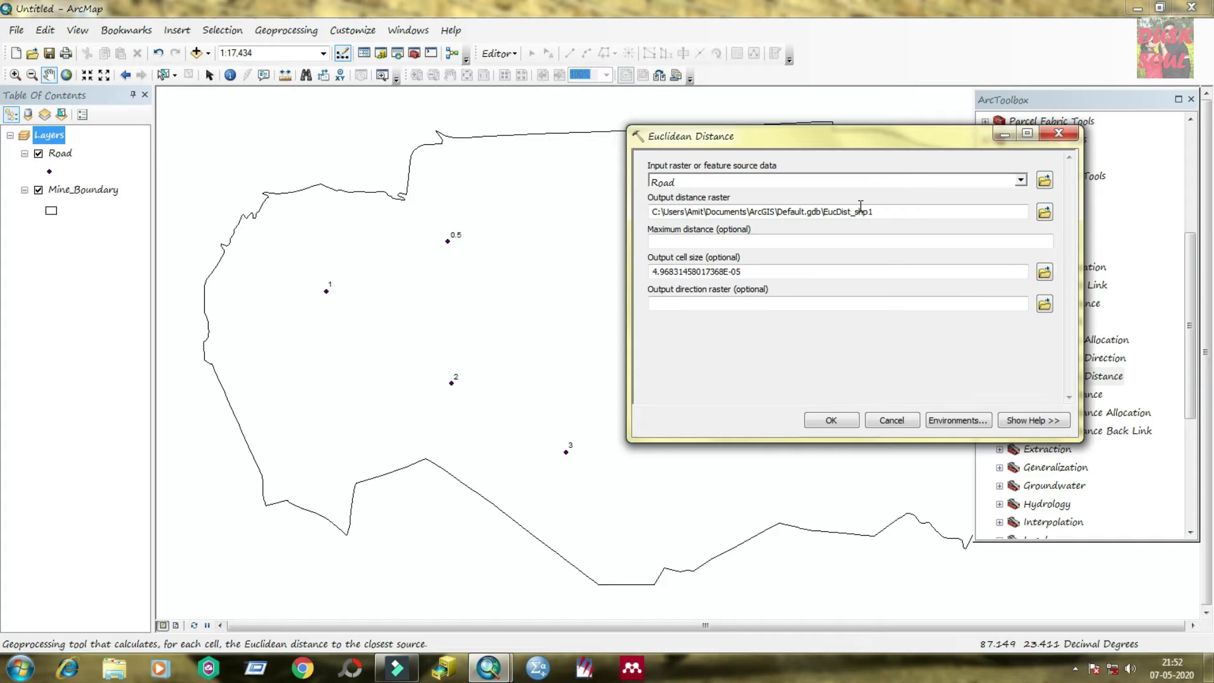
- Set the output distance raster to ED_Road in the F:\TEST folder
left_click(1043, 211)
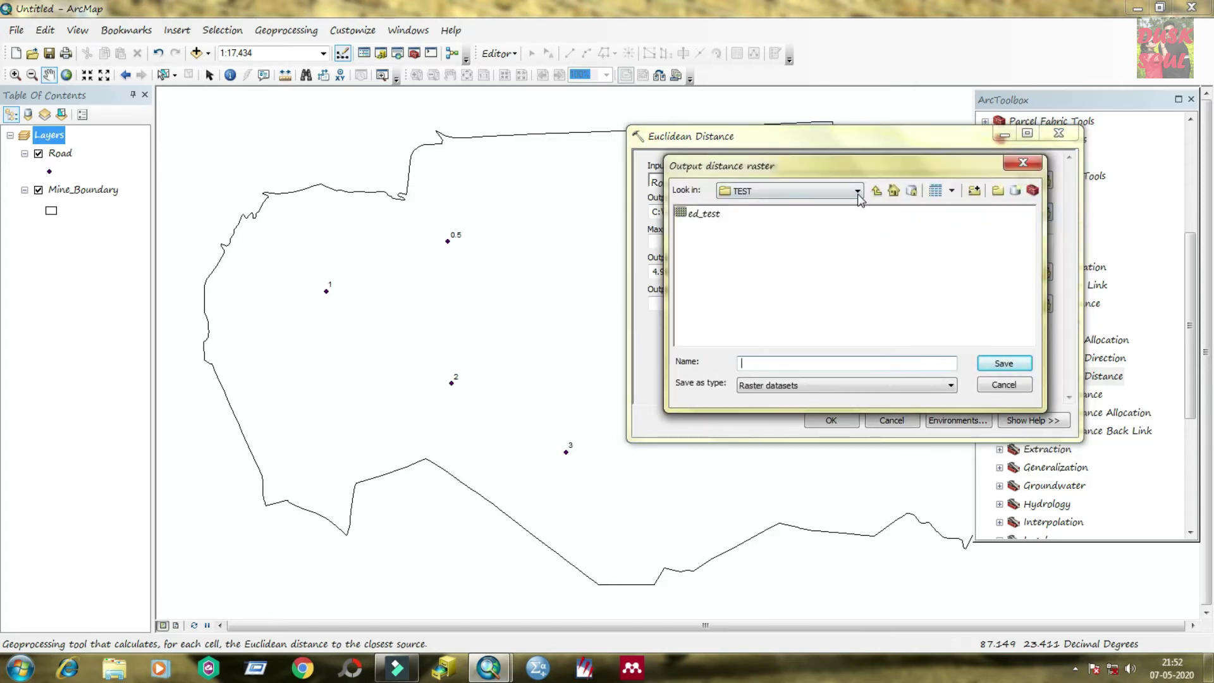
left_click(876, 190)
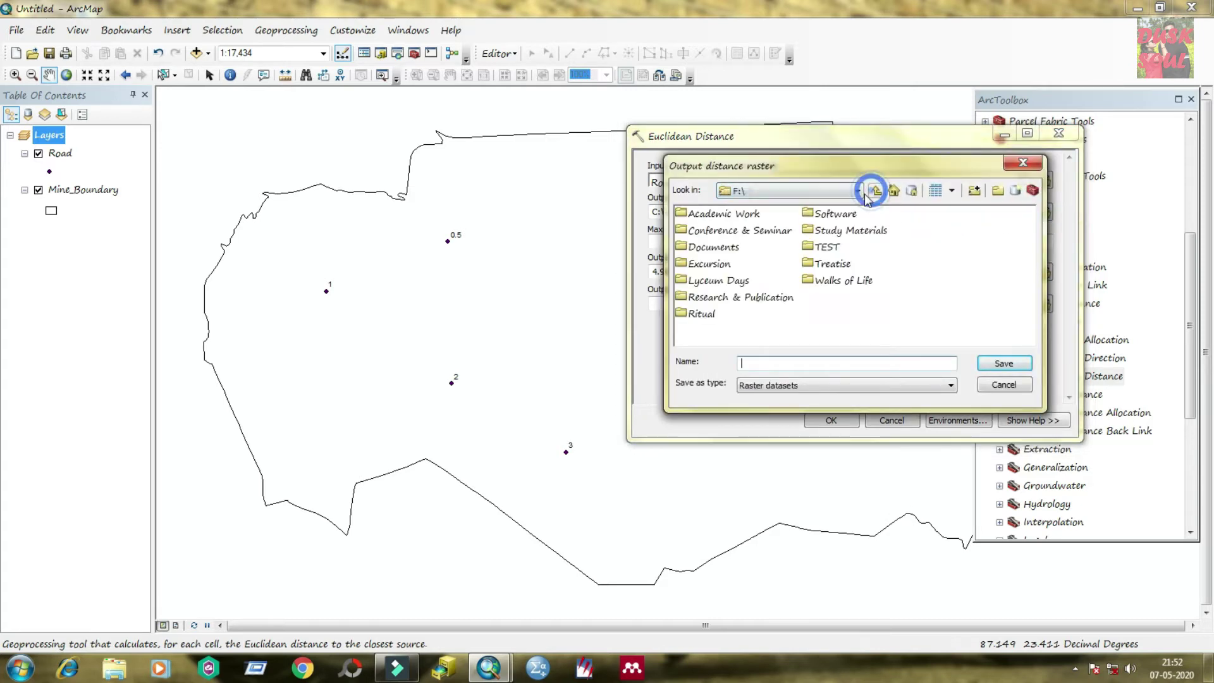
double_click(828, 245)
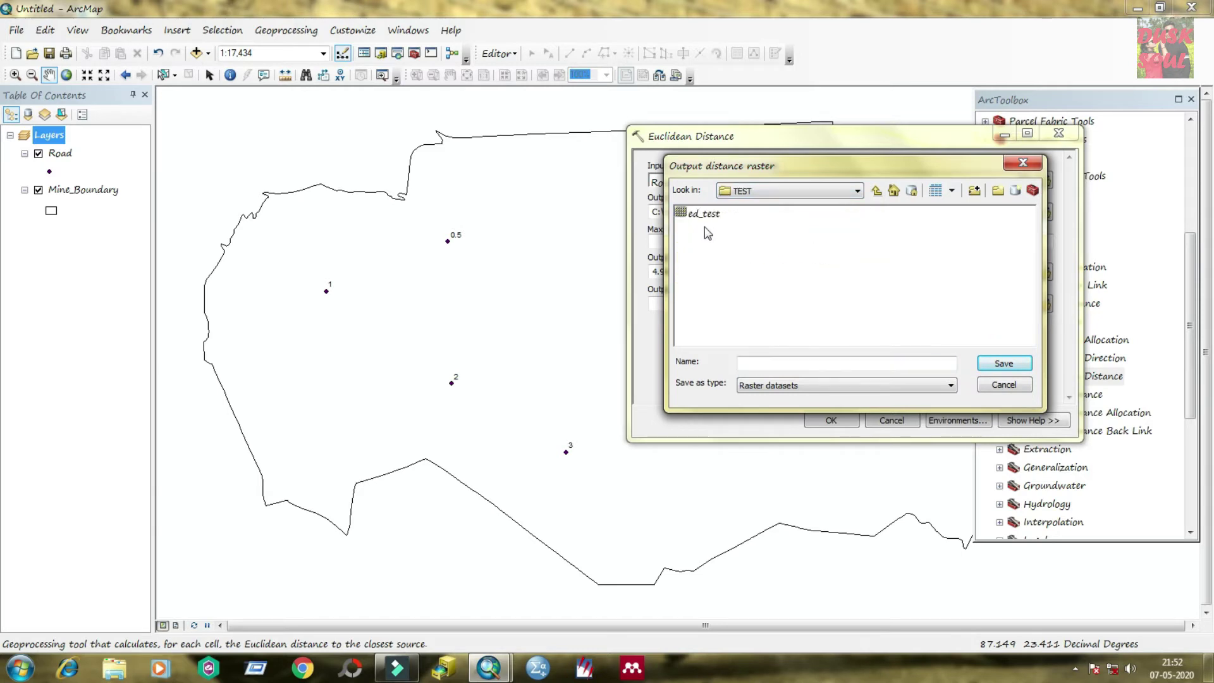
left_click(761, 361)
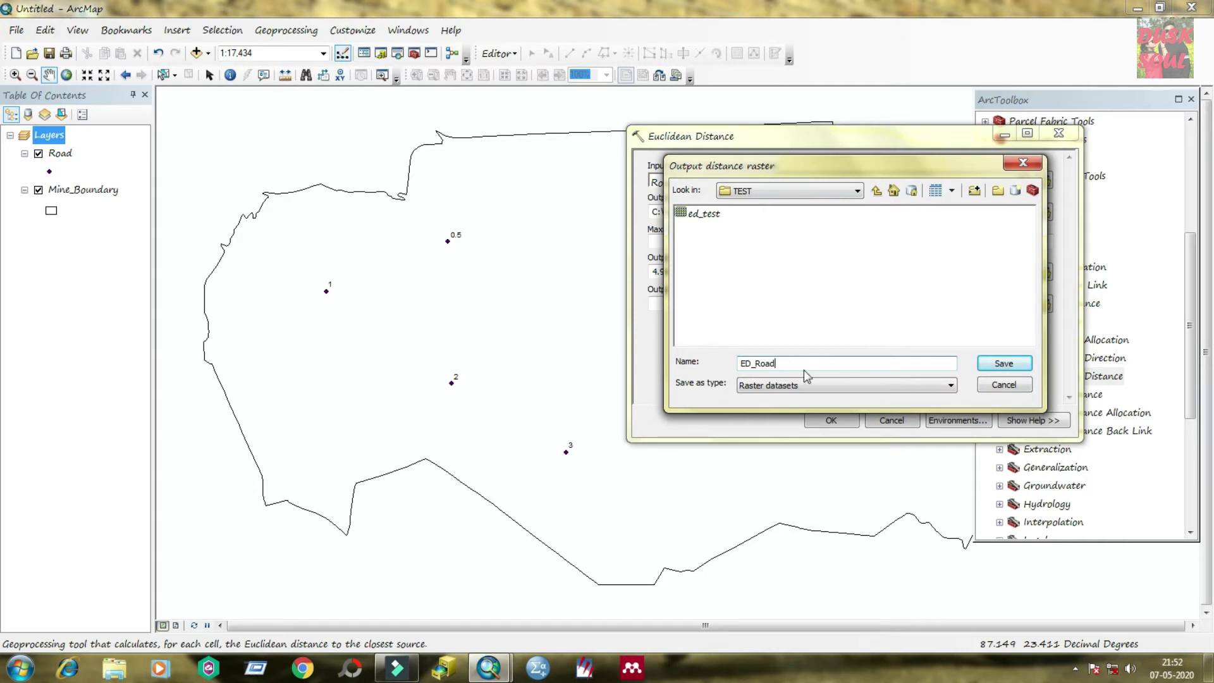
left_click(758, 365)
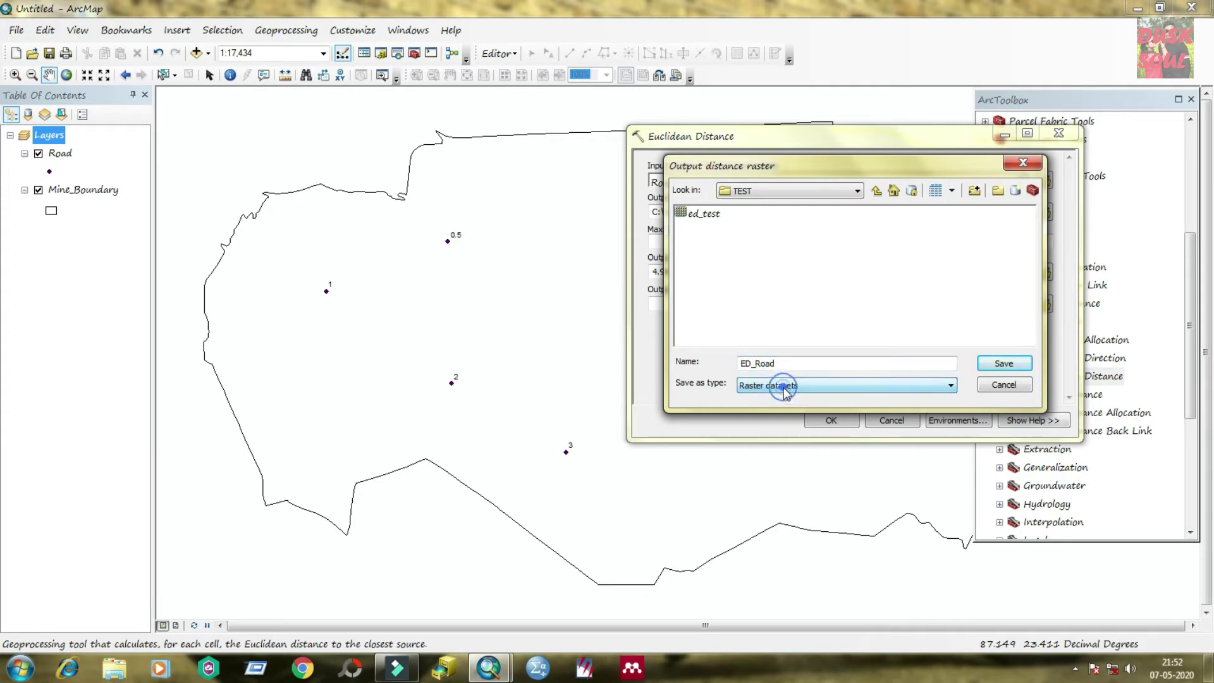
left_click(1001, 364)
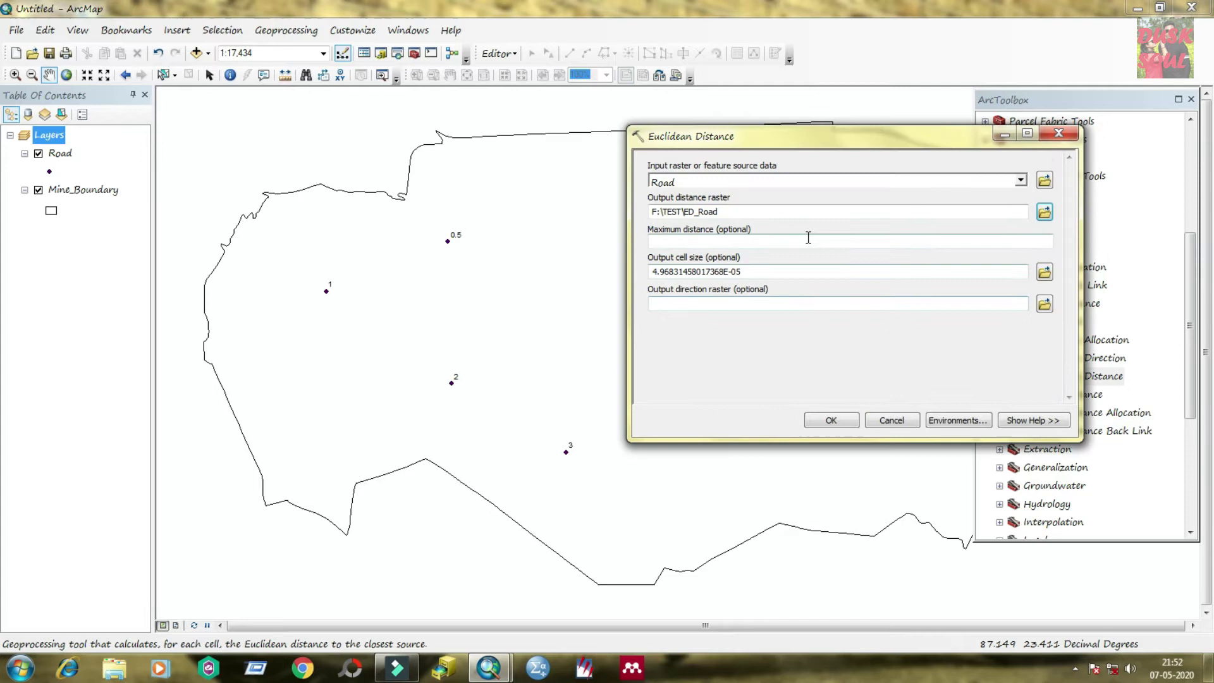
left_click(868, 365)
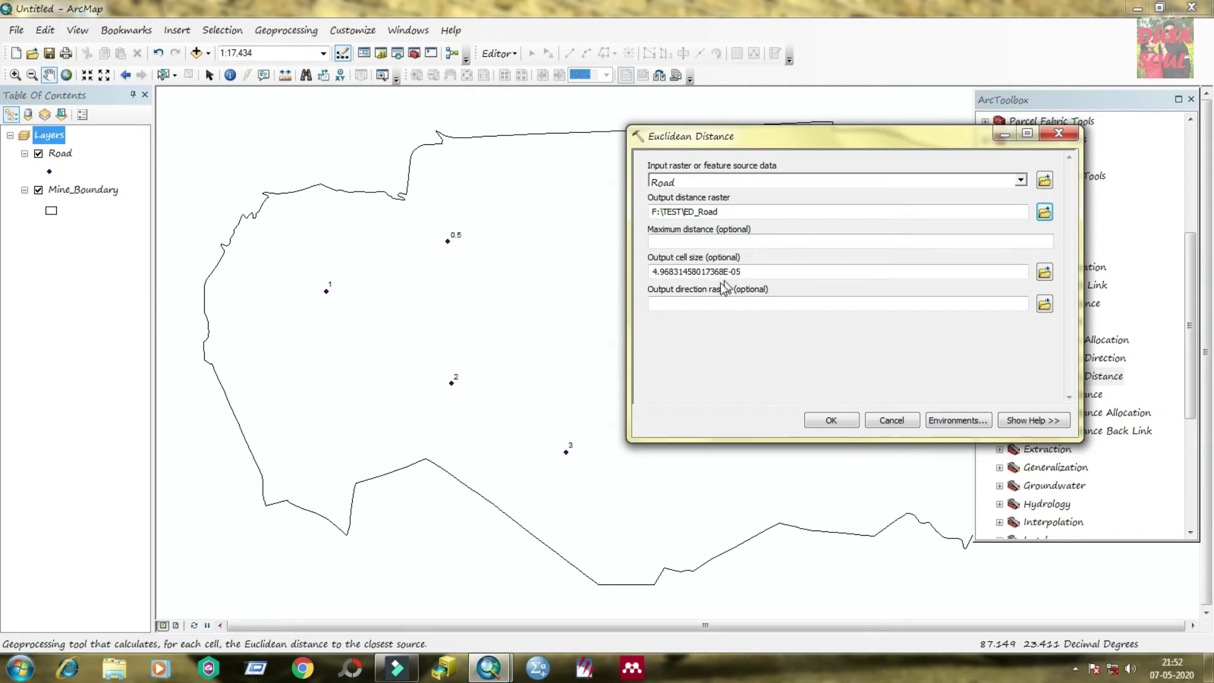
left_click(670, 303)
left_click(949, 421)
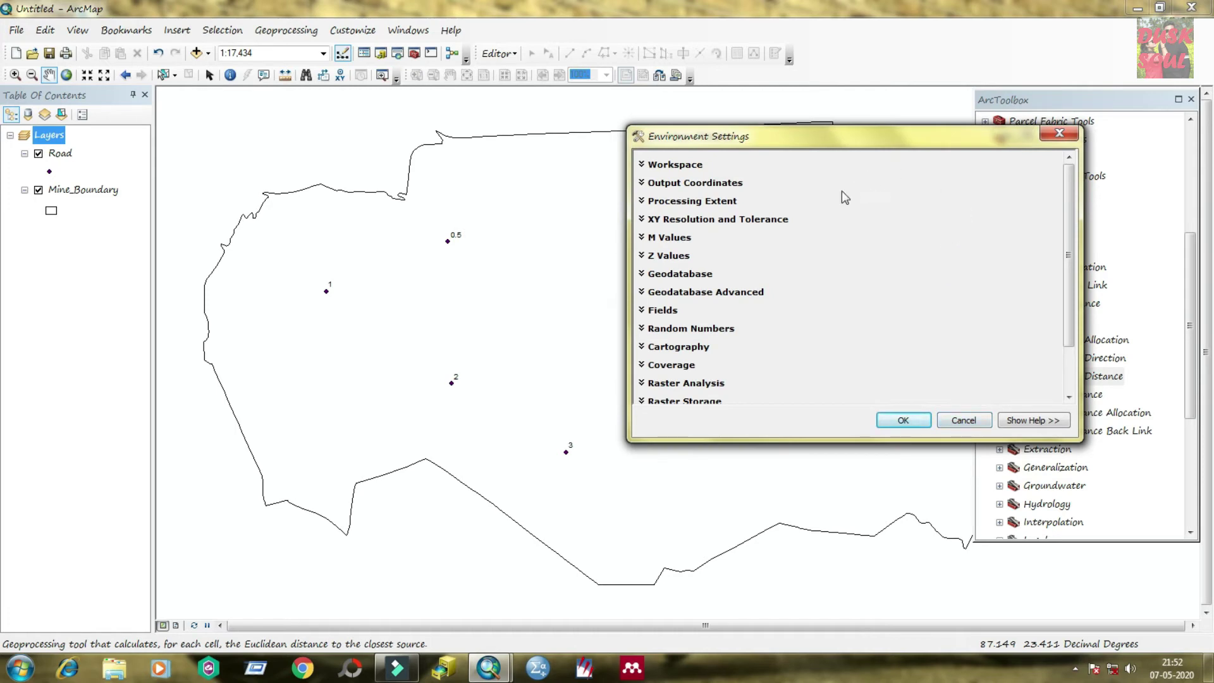
- Set the Processing Extent environment to Same as layer Mine_Boundary and confirm
left_click(704, 201)
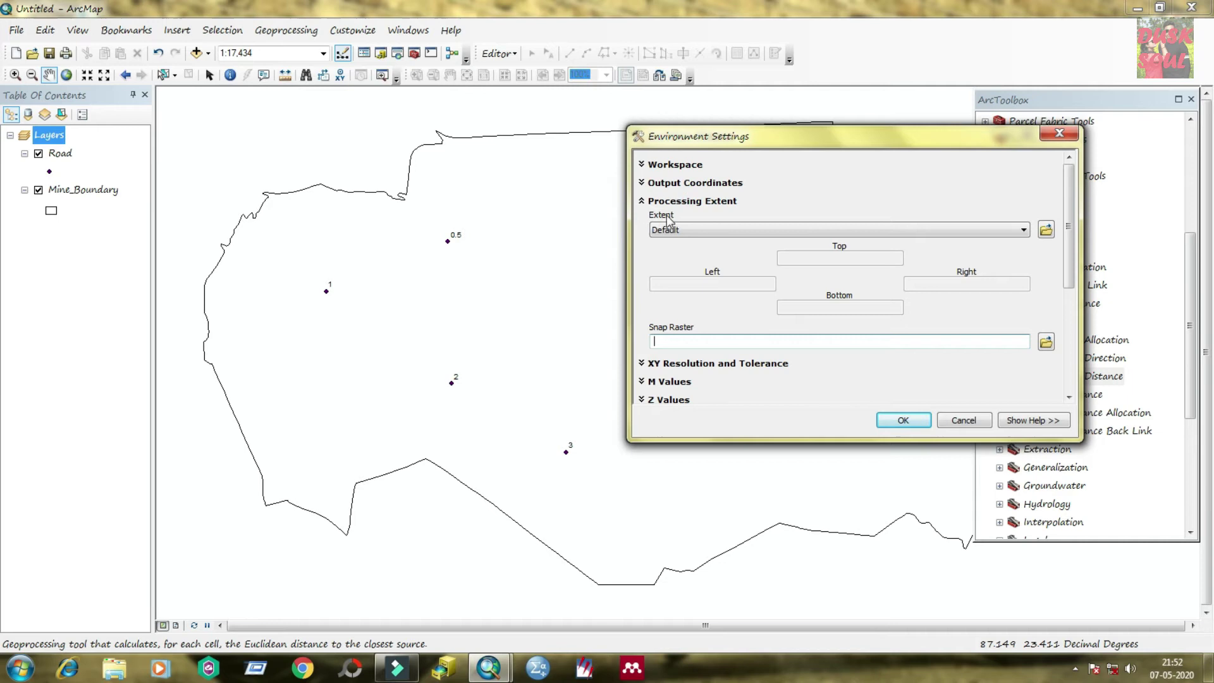
left_click(693, 229)
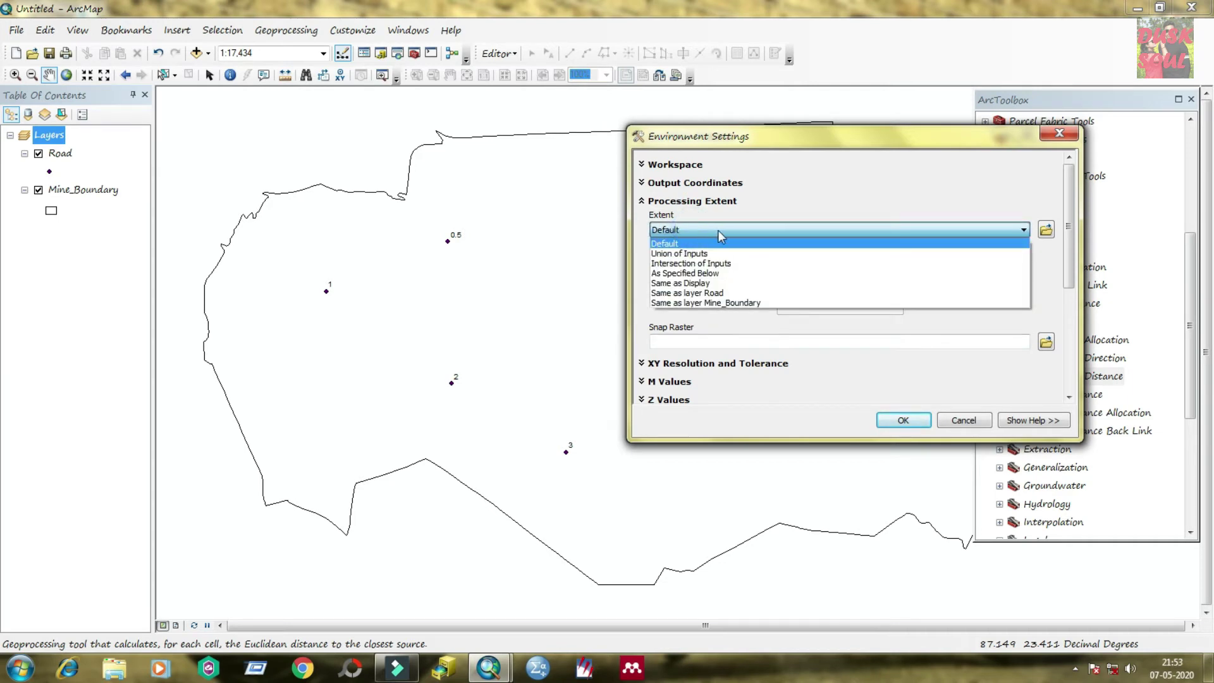
left_click(735, 302)
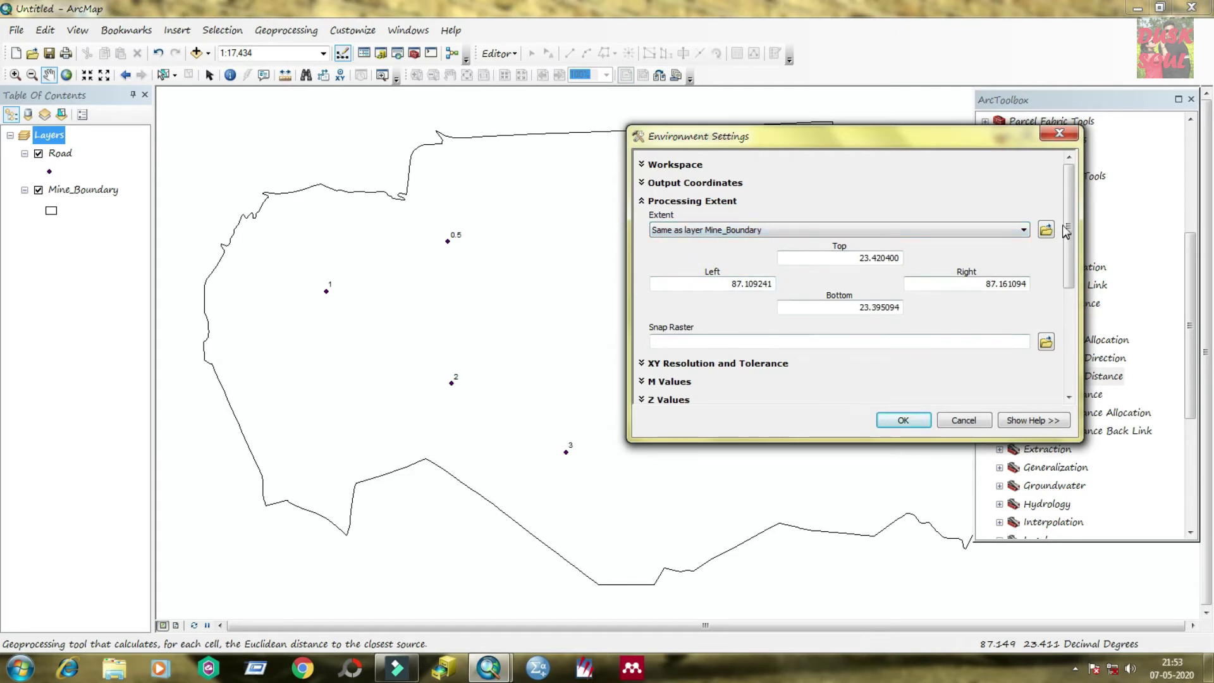
left_click_drag(1068, 240, 1067, 382)
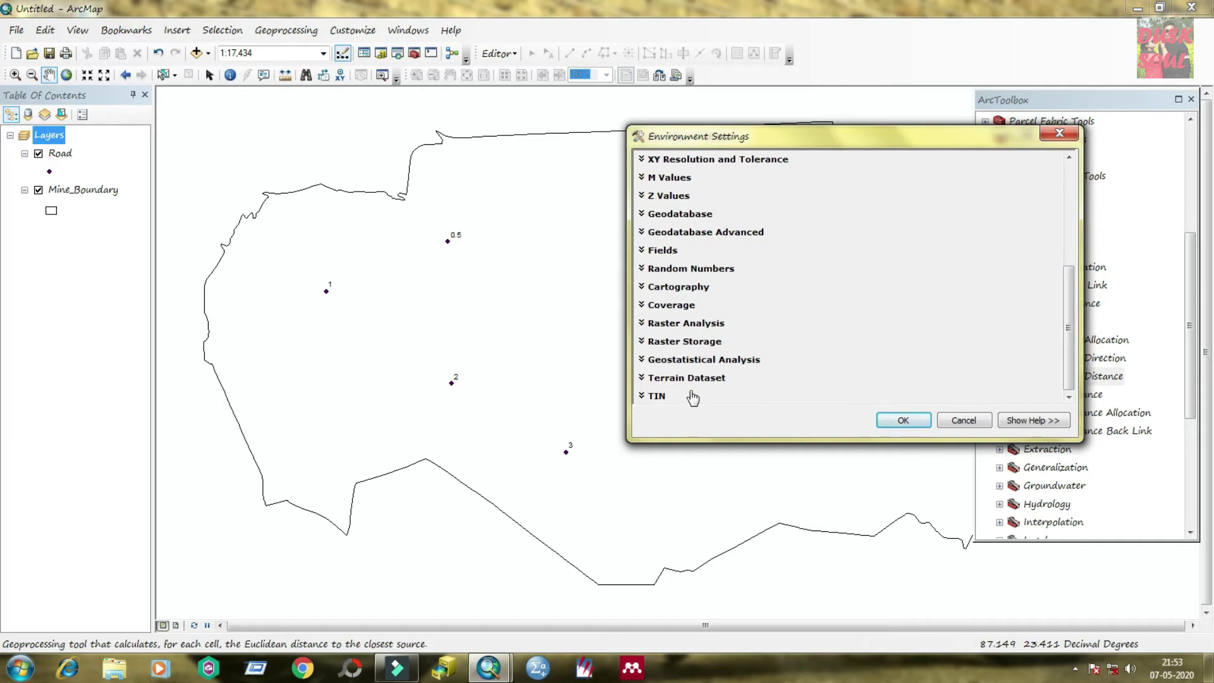
left_click(902, 419)
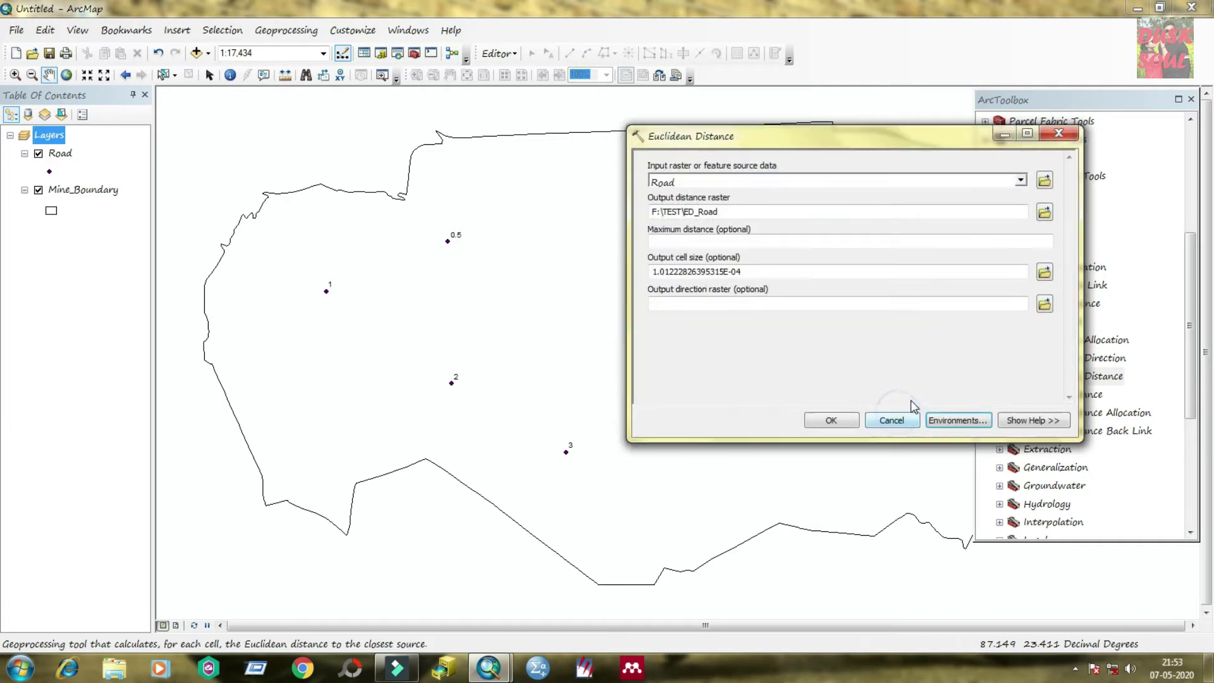
- Run Euclidean Distance and zoom in to centre the new ED_Road raster
left_click(831, 421)
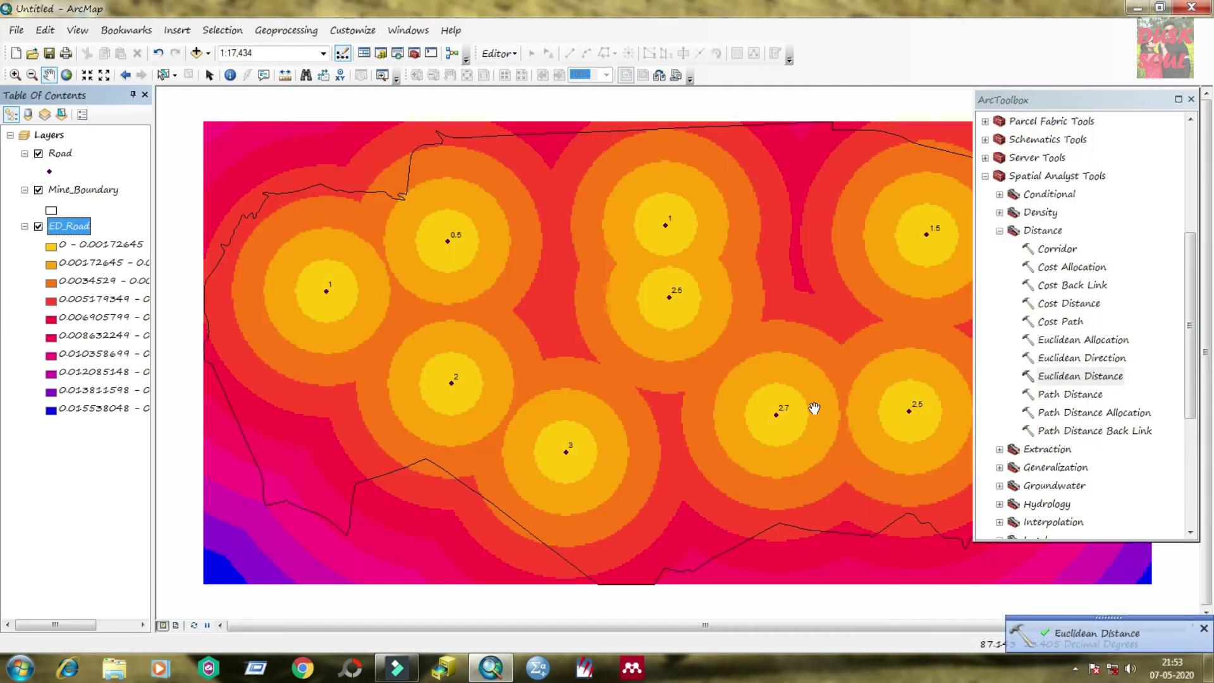
scroll(554, 272, "up", 1)
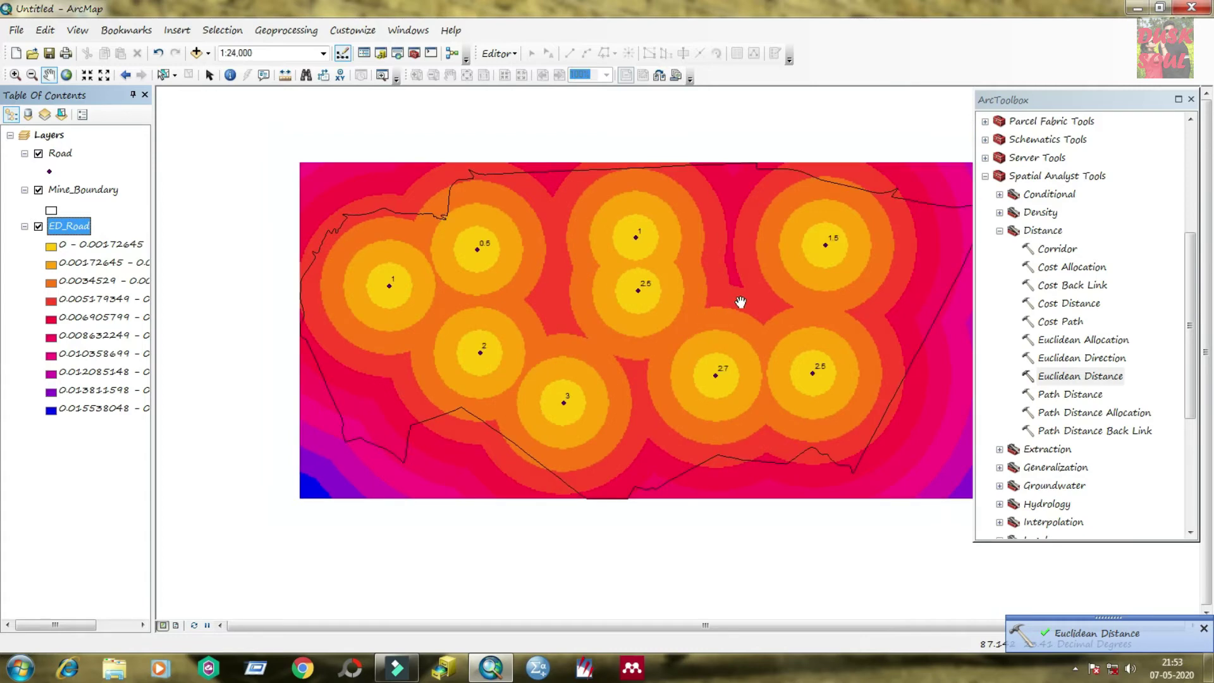
left_click_drag(742, 303, 661, 300)
scroll(662, 301, "up", 1)
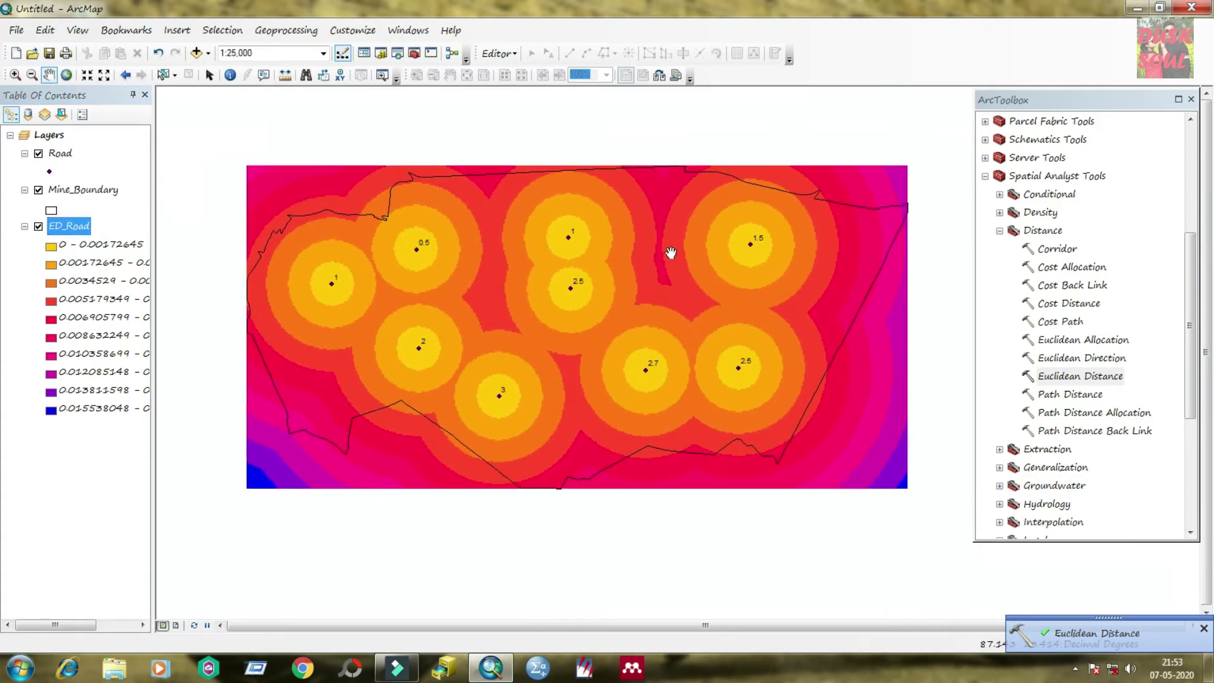
left_click_drag(545, 325, 542, 317)
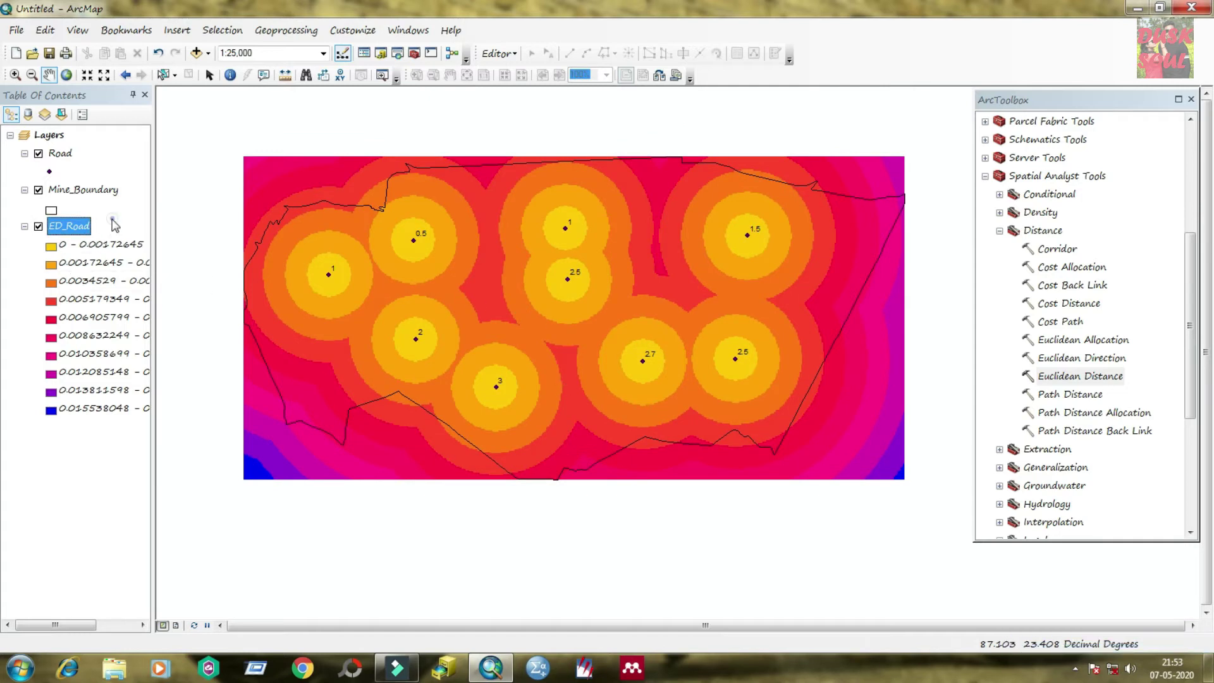
- Toggle the Mine_Boundary layer off and on to check its outline over the raster
left_click(70, 228)
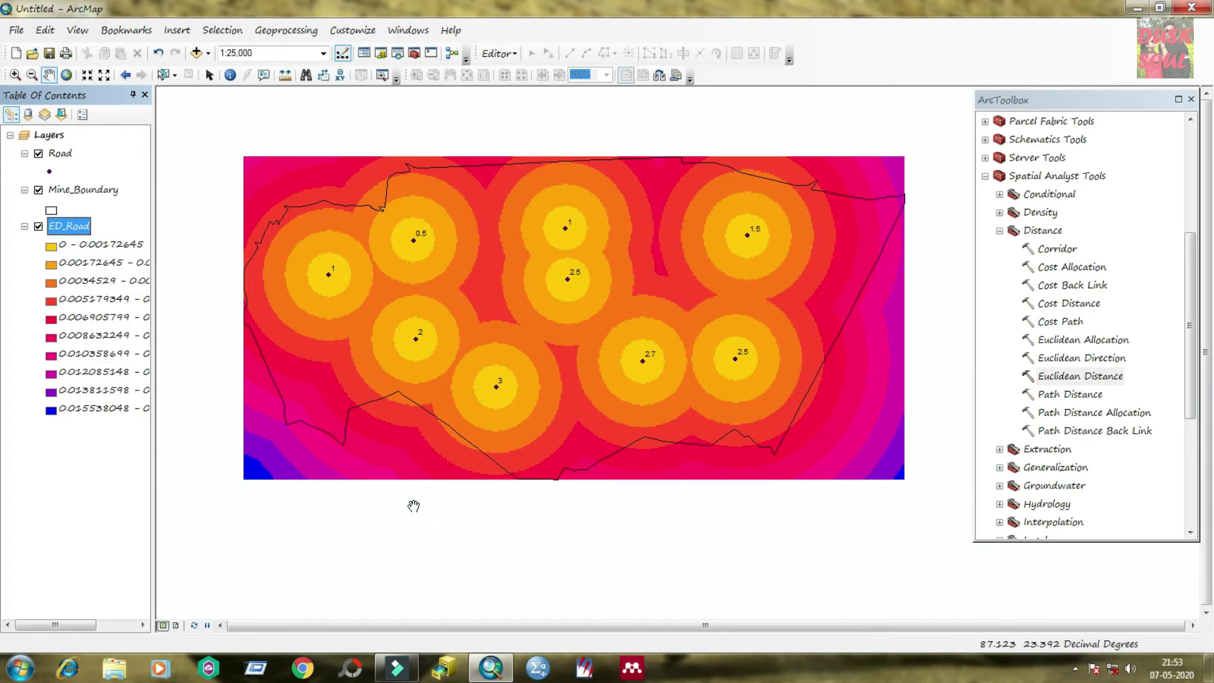
left_click(38, 190)
left_click(38, 190)
left_click(38, 190)
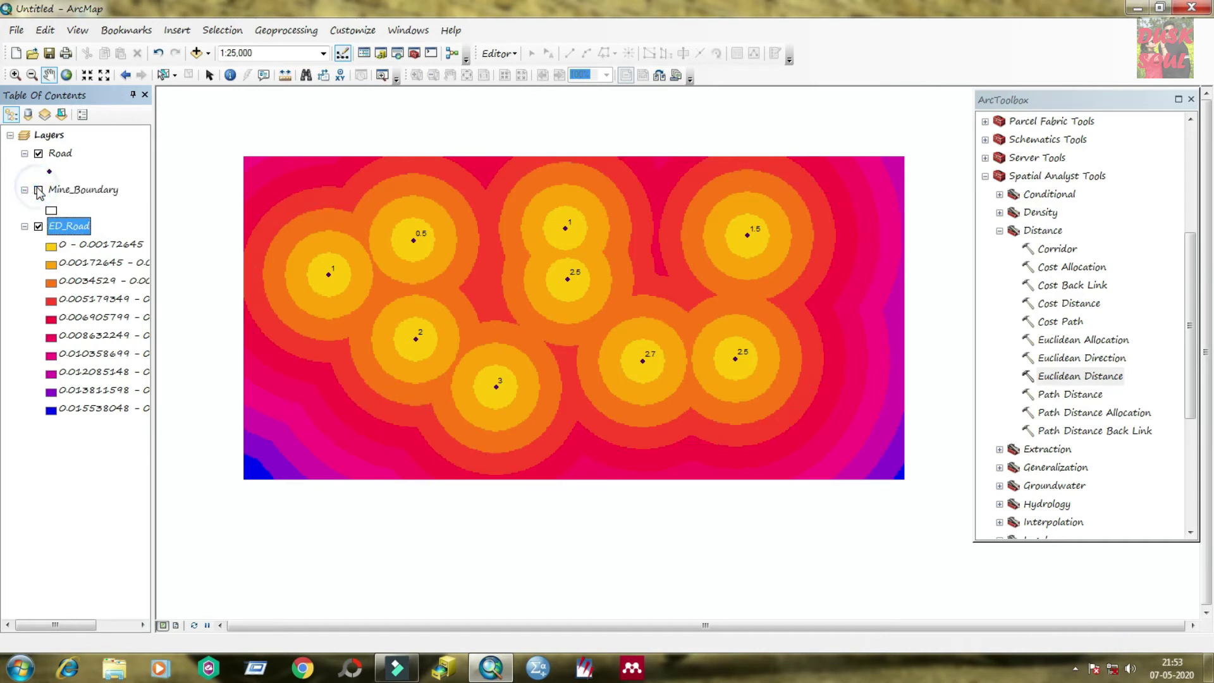
left_click(38, 190)
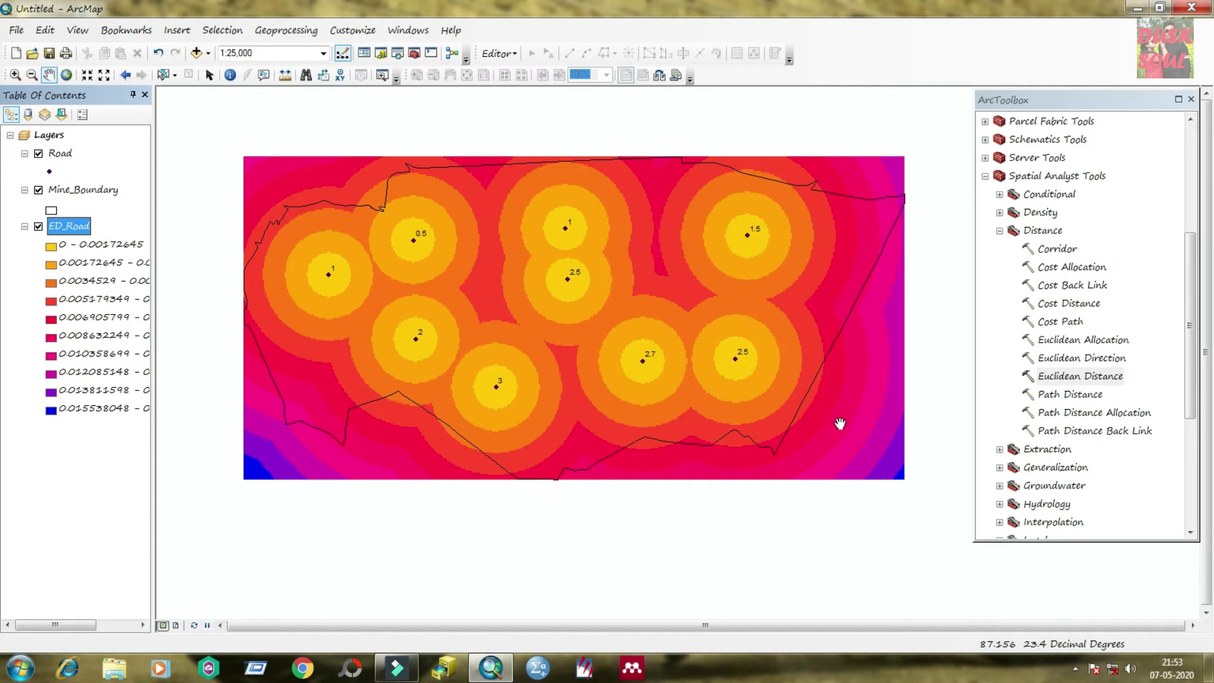
- Open Extract by Mask from the Spatial Analyst Extraction toolset
left_click(1020, 451)
left_click(999, 450)
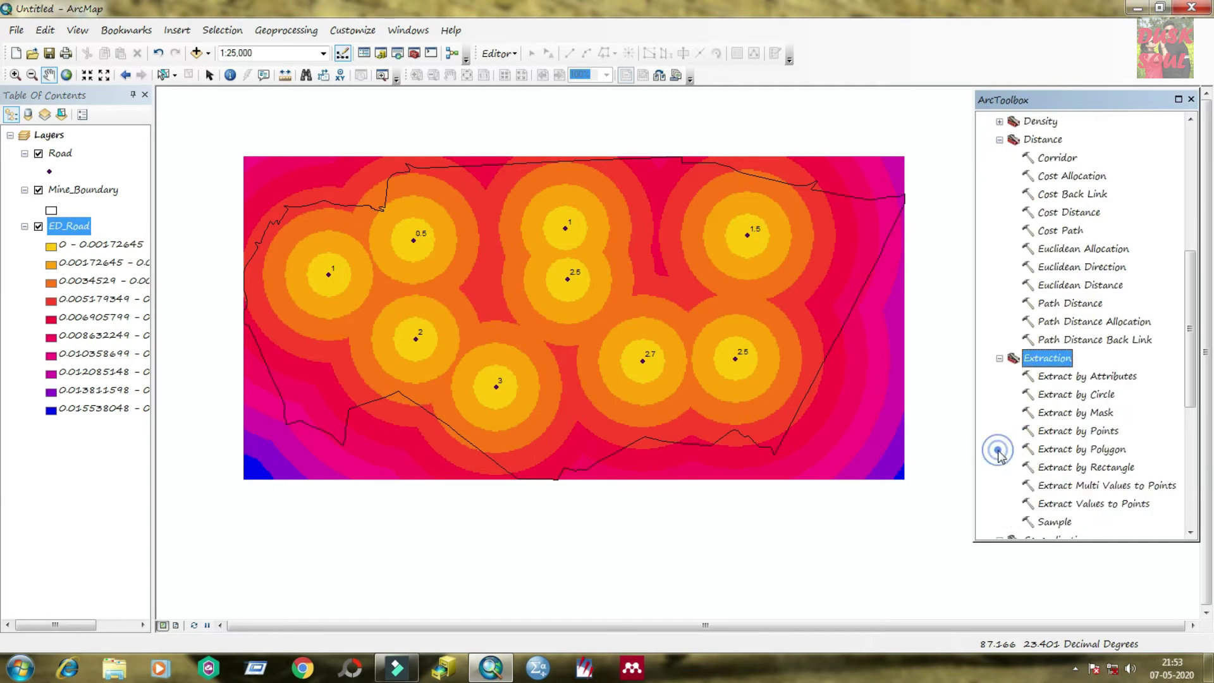
scroll(1026, 396, "down", 1)
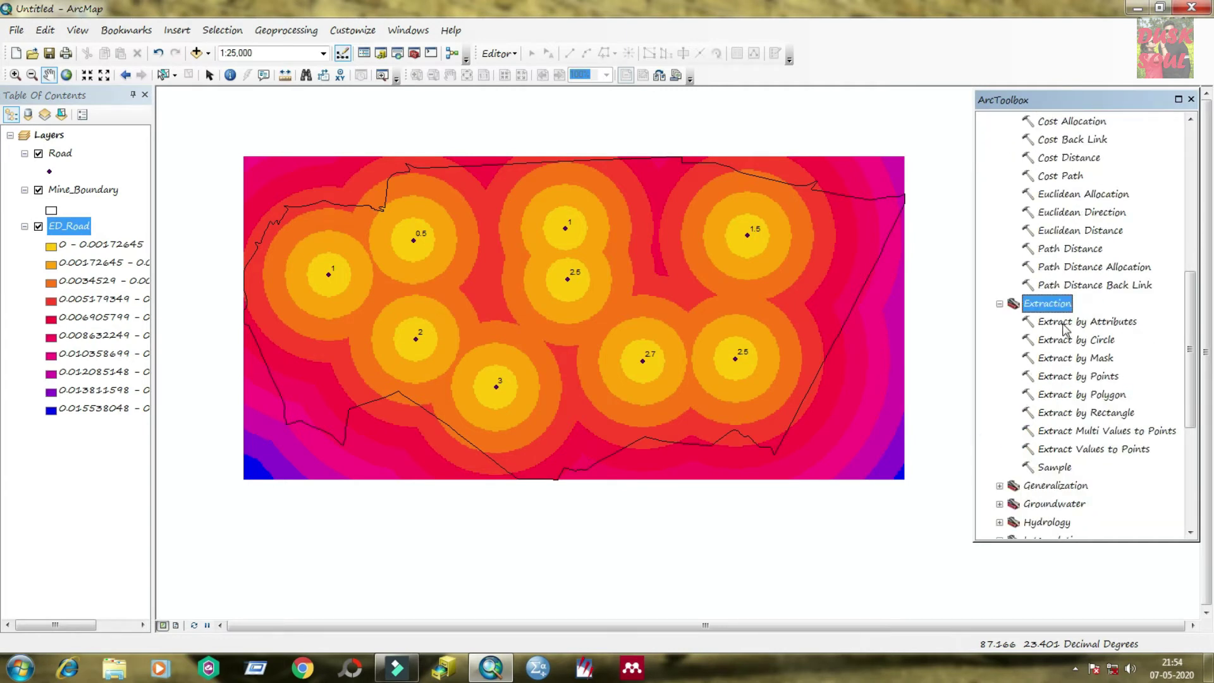
left_click(1060, 359)
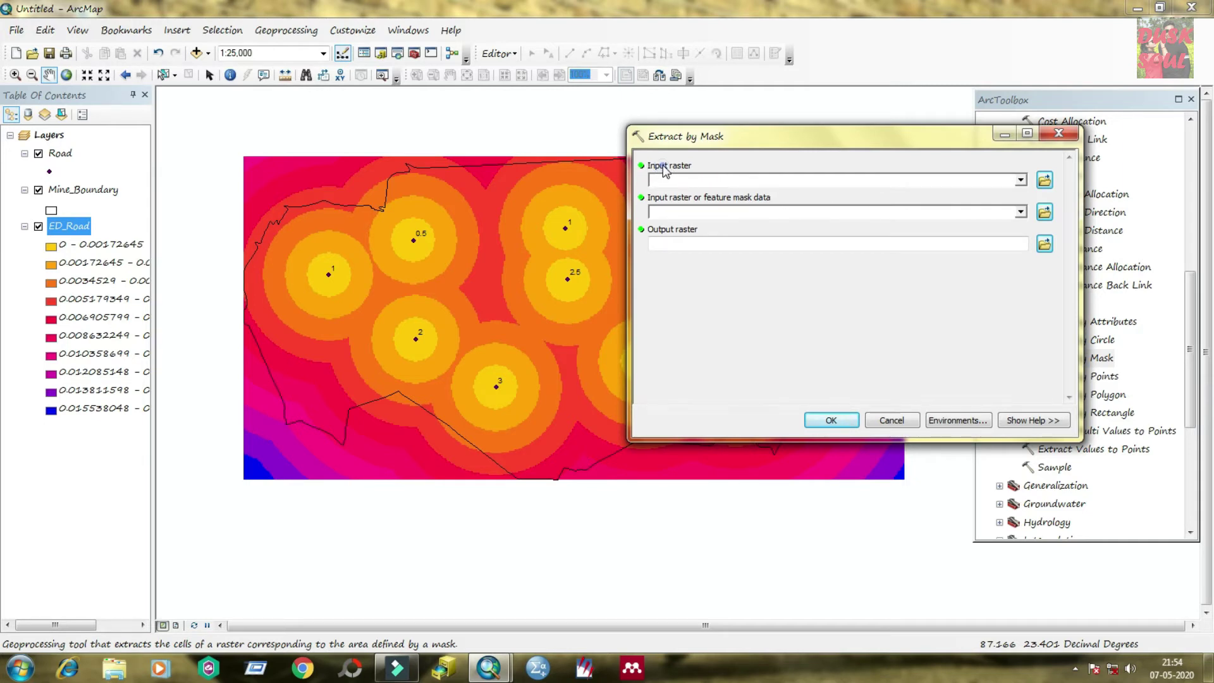
- Set ED_Road as the input raster and Mine_Boundary as the mask
left_click(1020, 180)
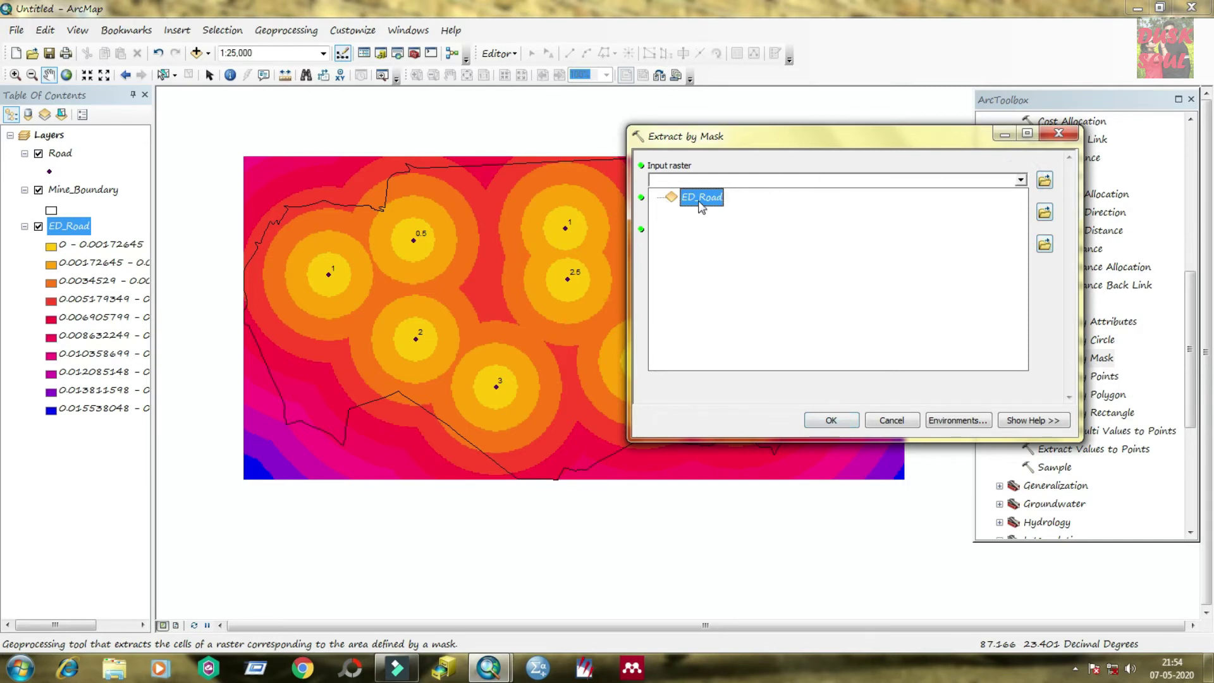
left_click(55, 231)
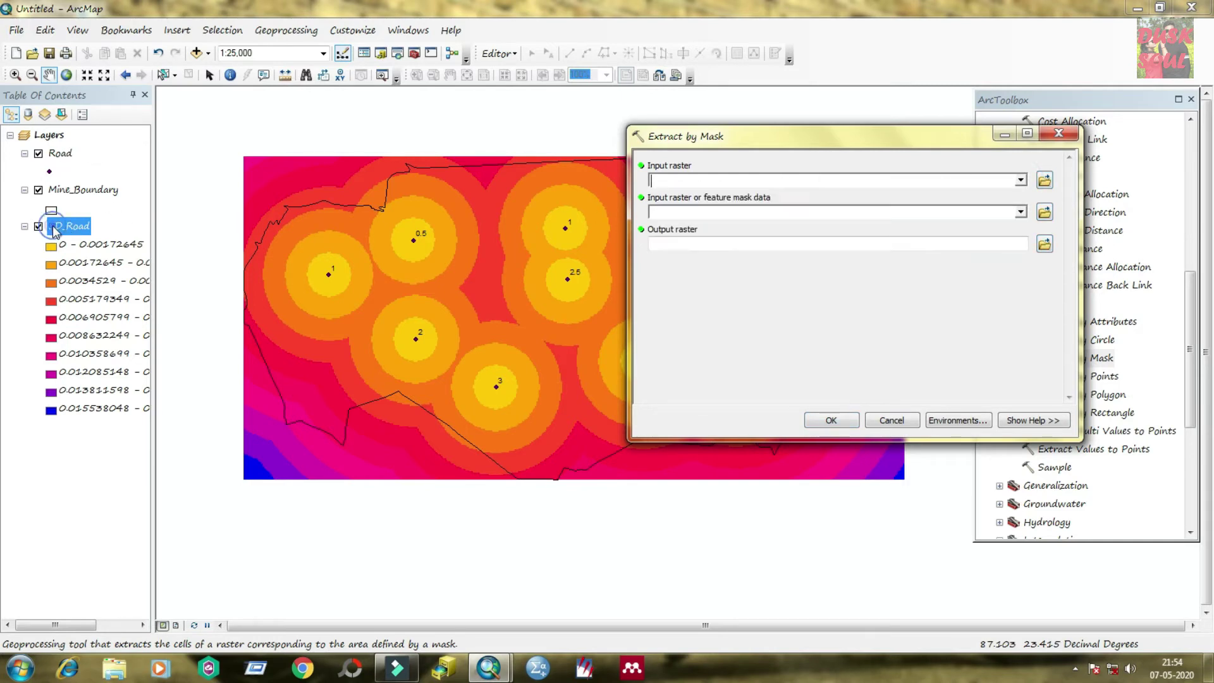
left_click(1020, 181)
left_click(699, 194)
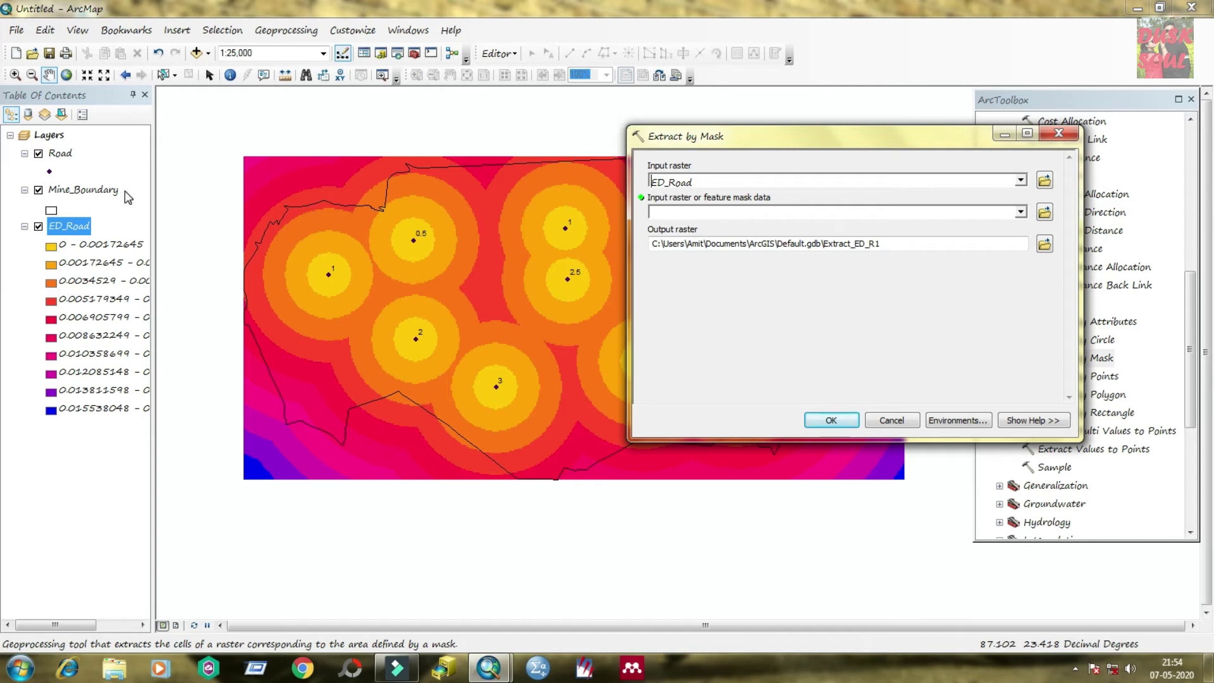
left_click(105, 191)
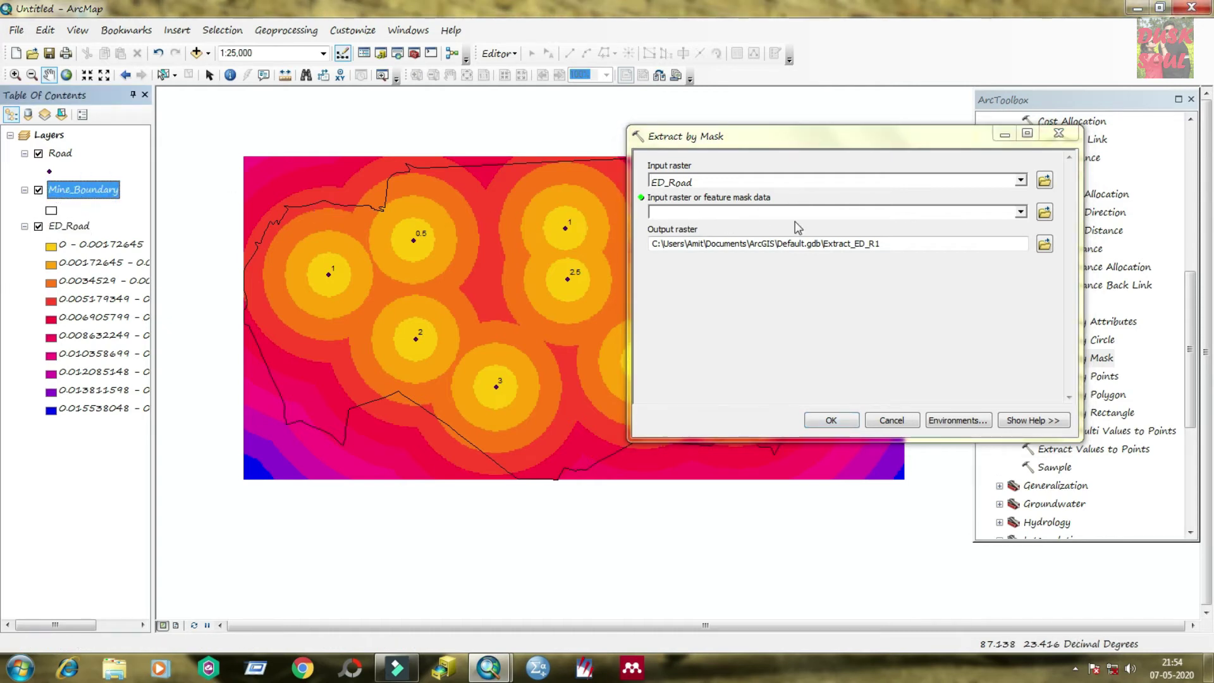
left_click(738, 207)
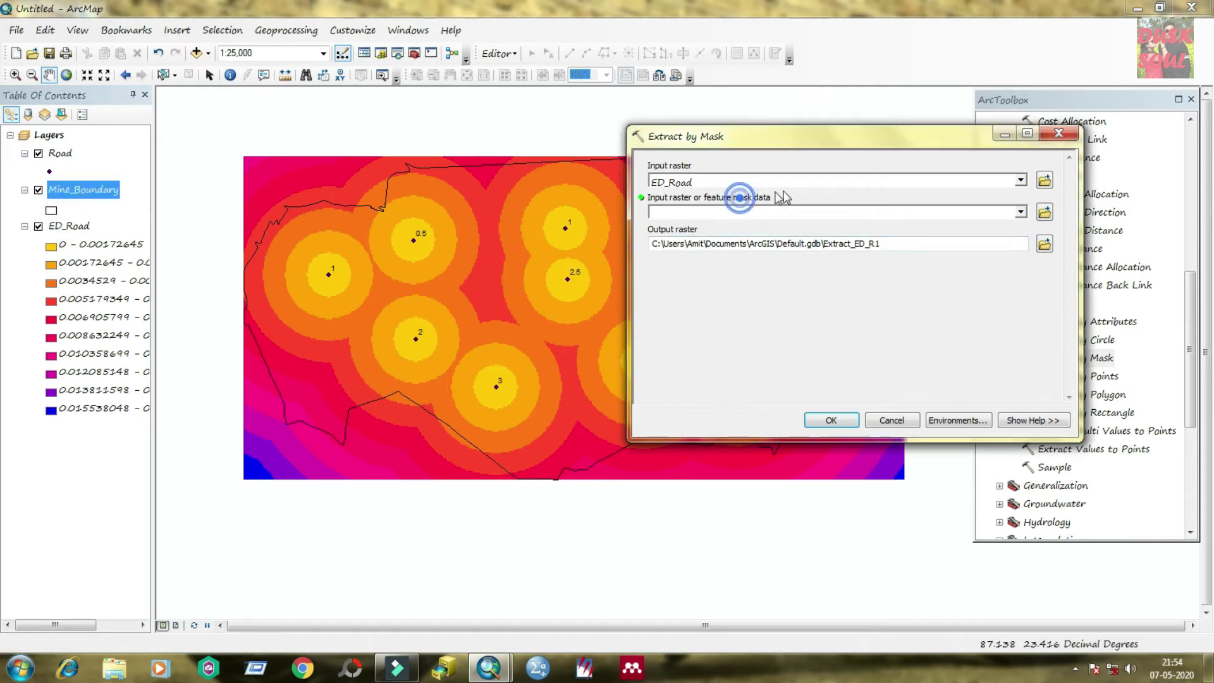
left_click(1020, 213)
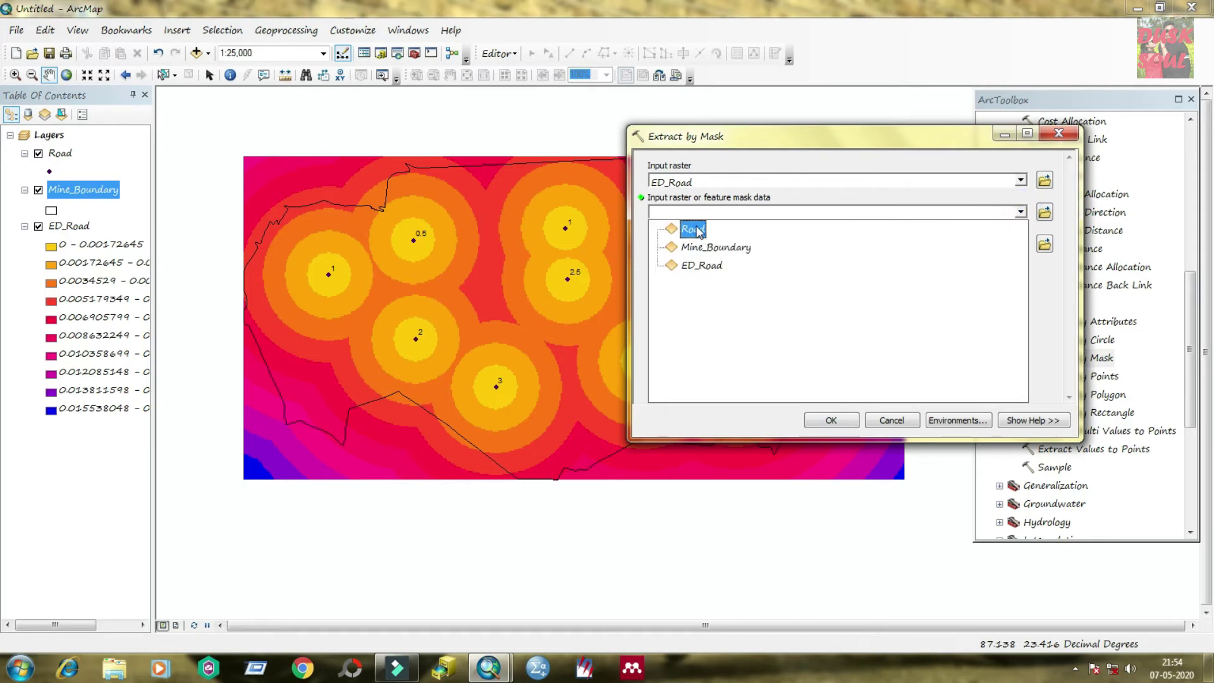
left_click(714, 247)
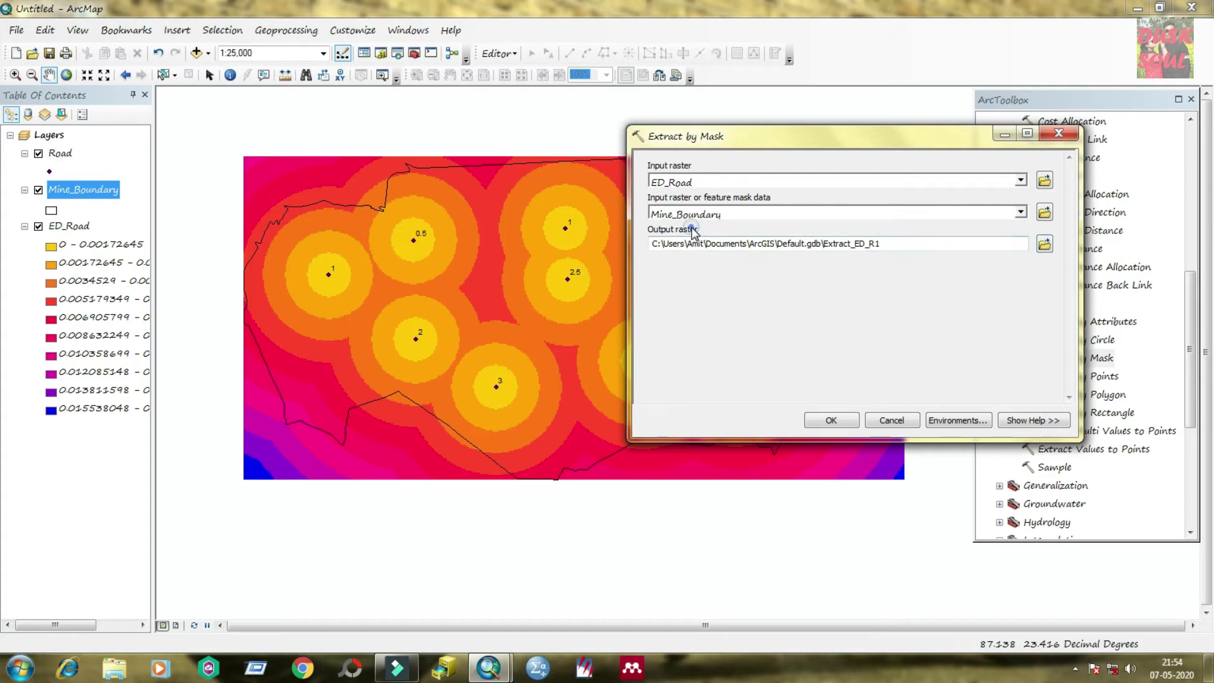
- Save the extraction output as ED_Final in F:\TEST
left_click(1044, 244)
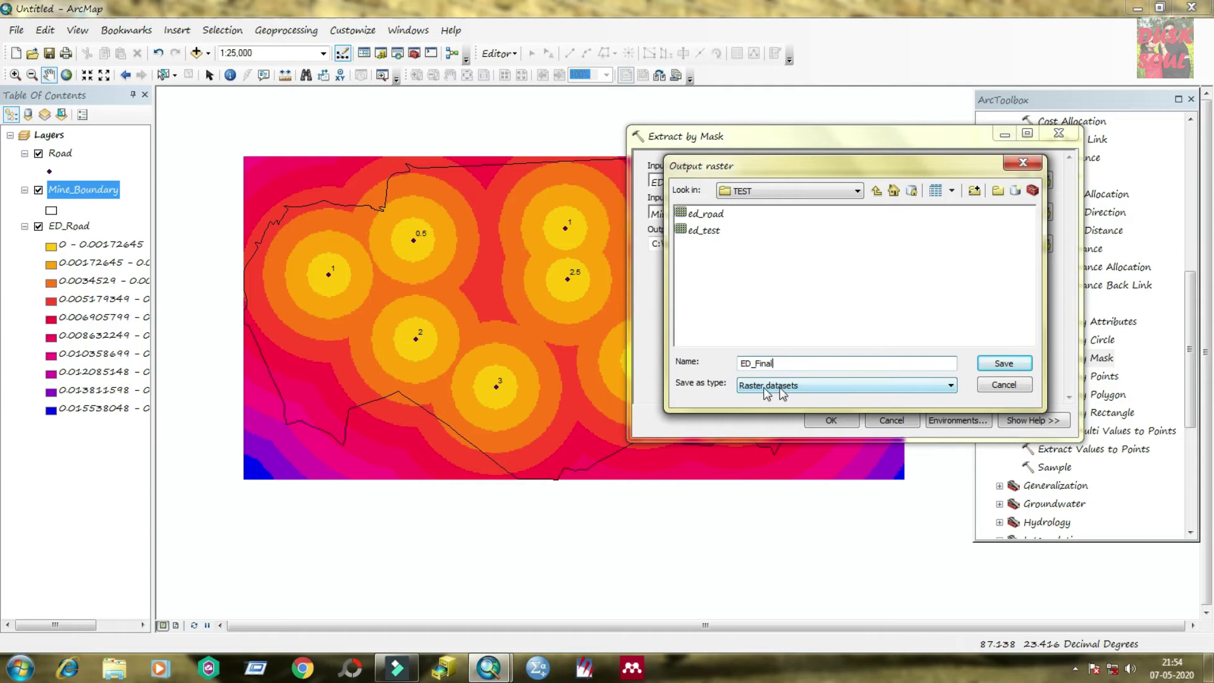
left_click(988, 361)
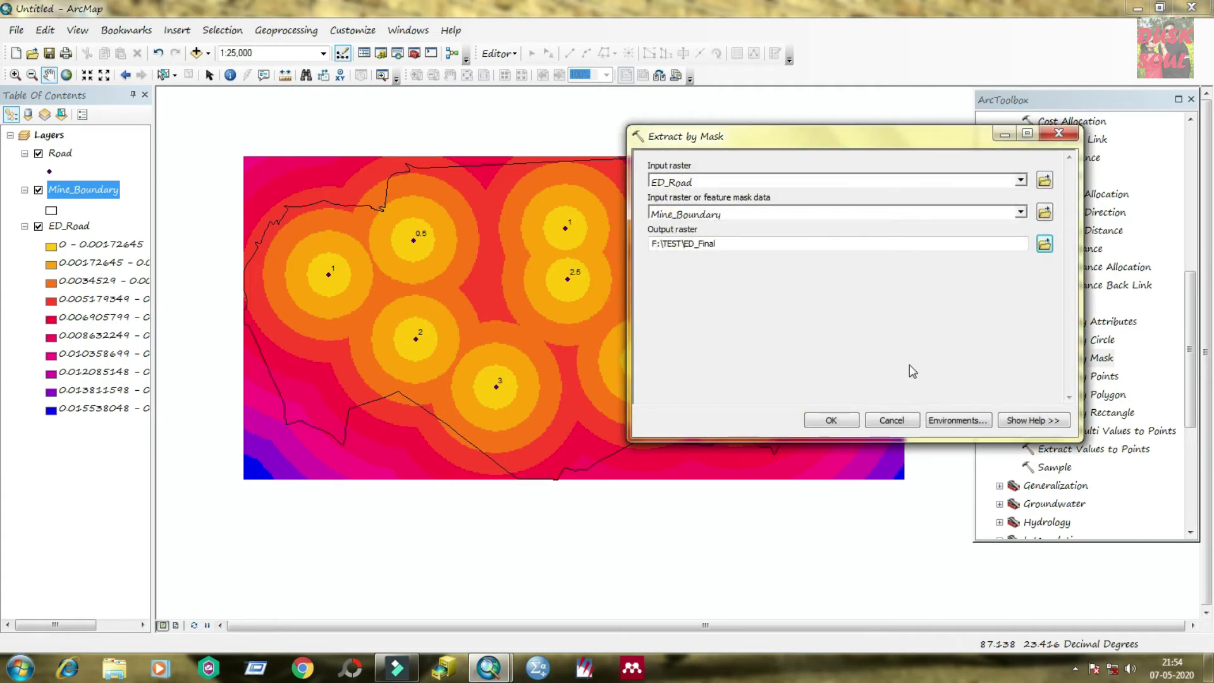
left_click(964, 421)
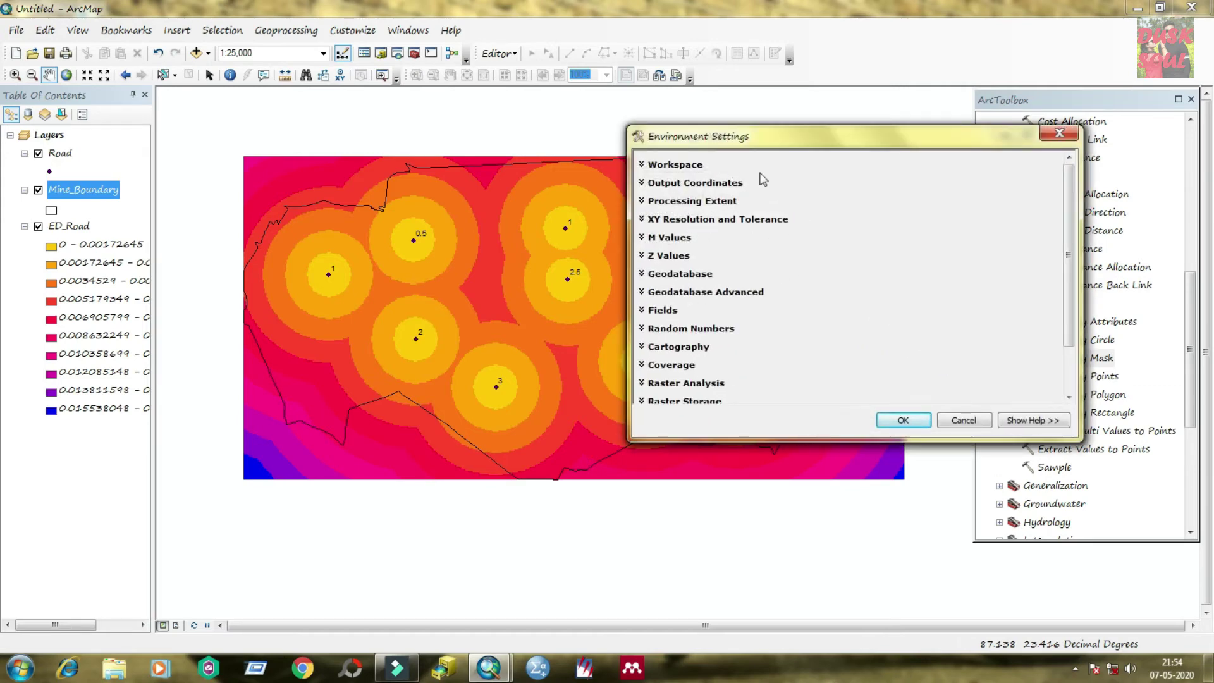
- Set the processing extent to match the Mine_Boundary layer
left_click(657, 200)
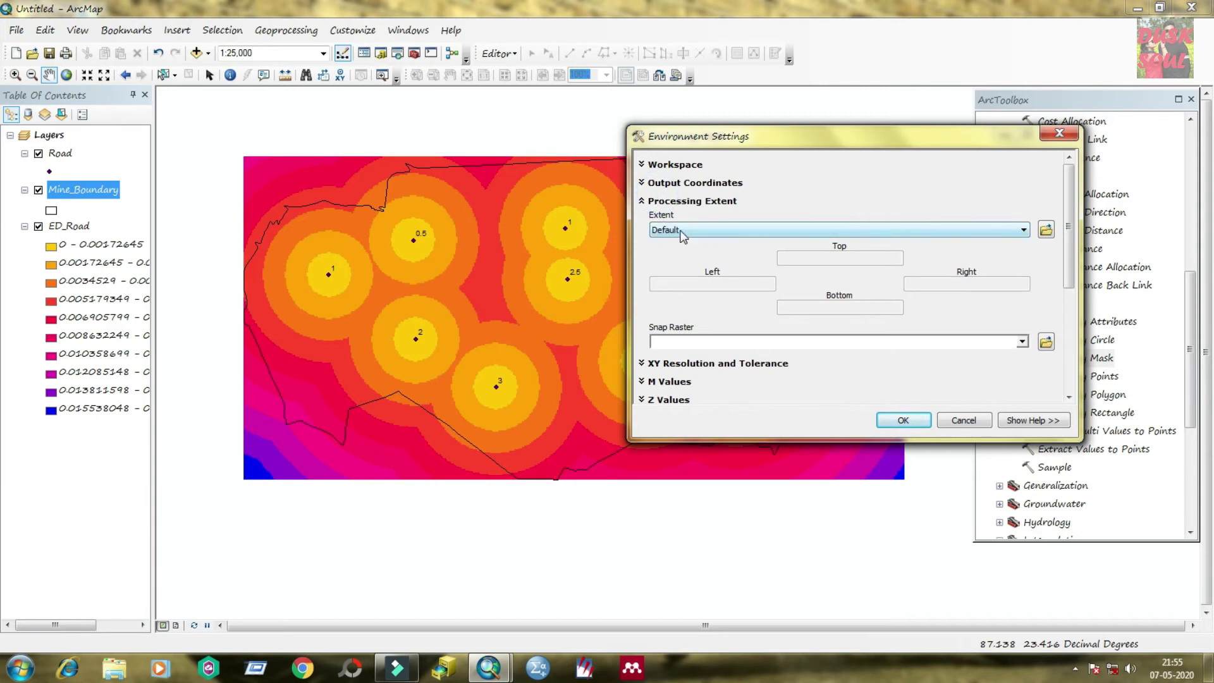
left_click(681, 231)
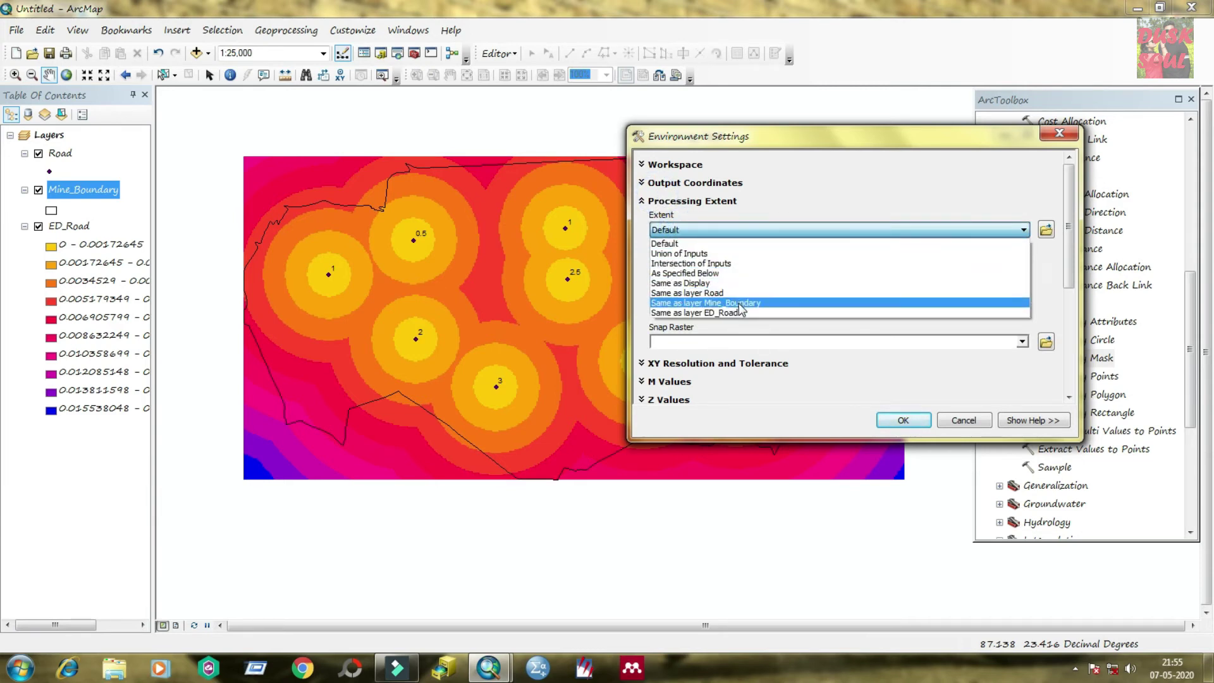
left_click(711, 303)
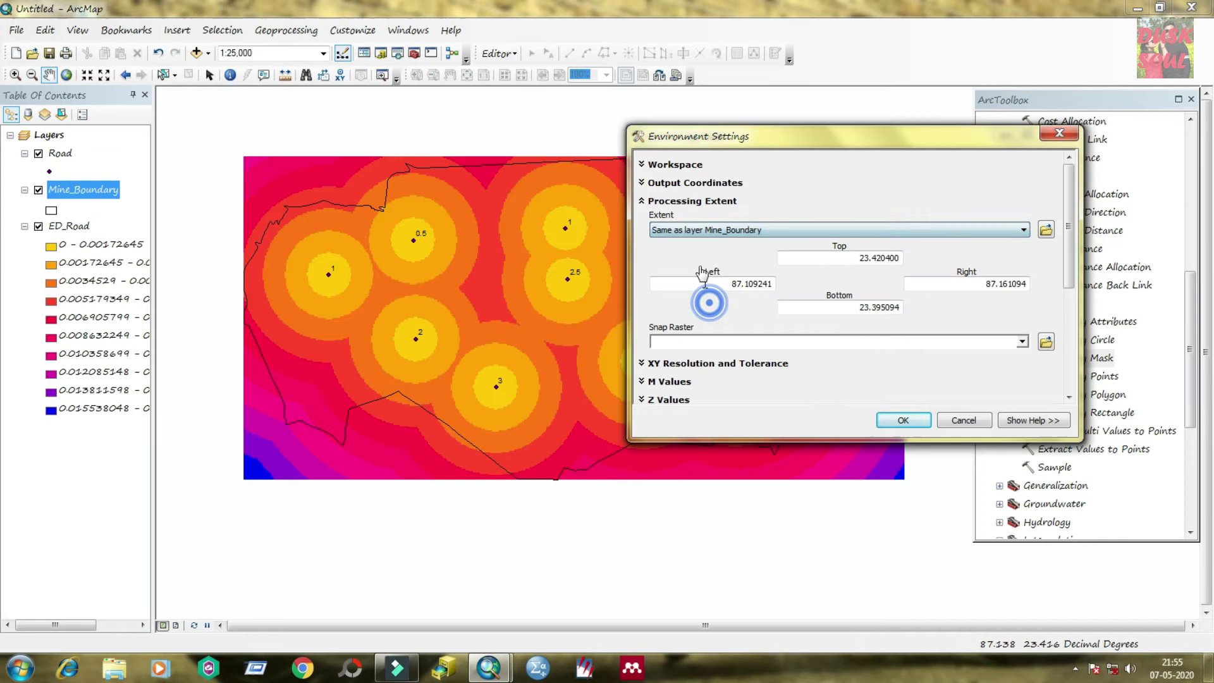
left_click_drag(1069, 232, 1071, 373)
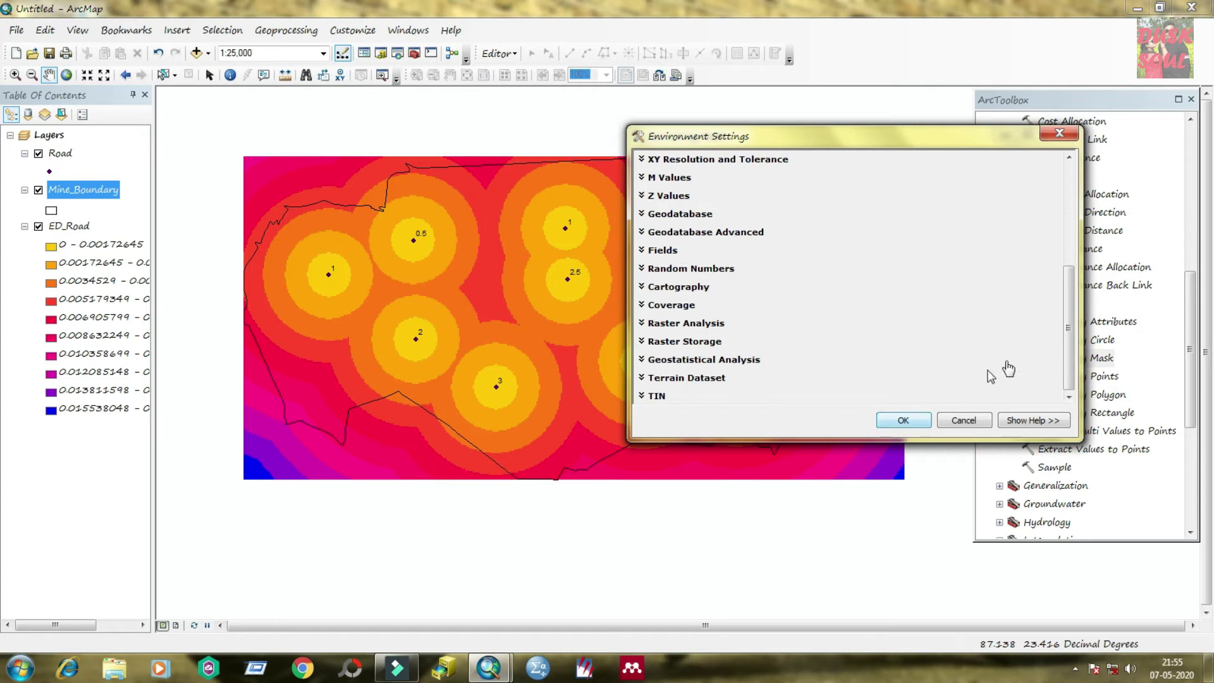
mouse_move(1064, 356)
left_mouse_down()
mouse_move(1055, 261)
mouse_move(1057, 357)
left_mouse_up()
- Set the raster analysis mask to Mine_Boundary and run Extract by Mask to create ED_Final
left_click(707, 324)
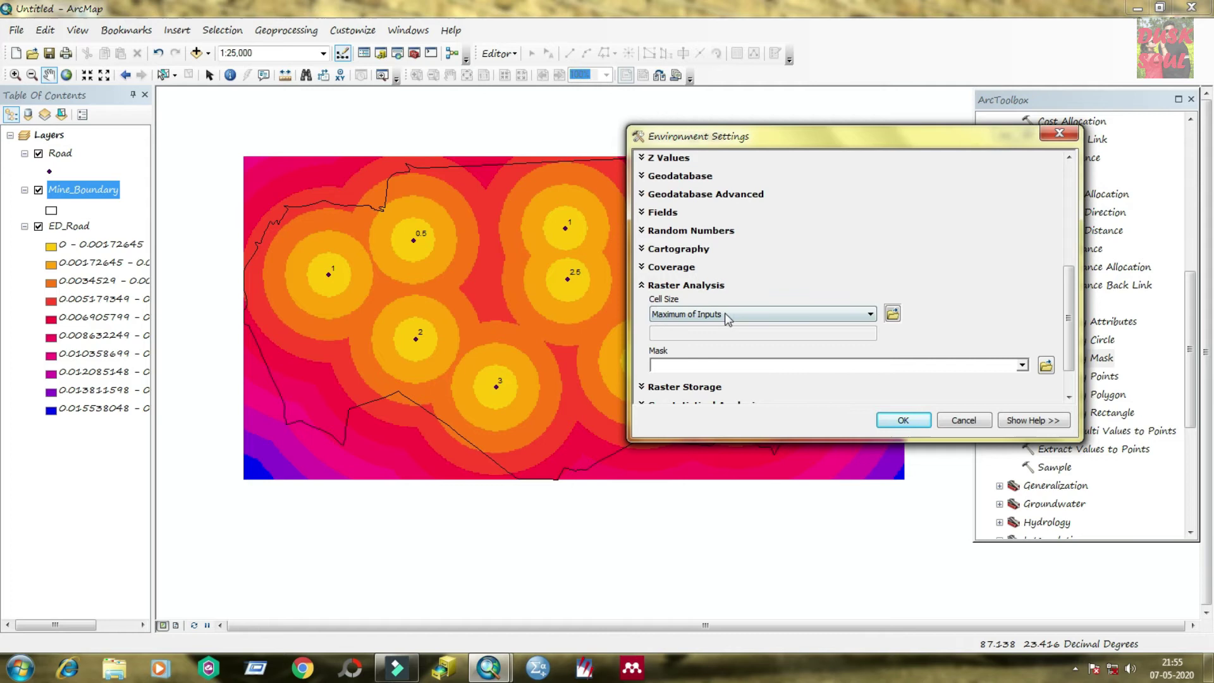
left_click(1022, 365)
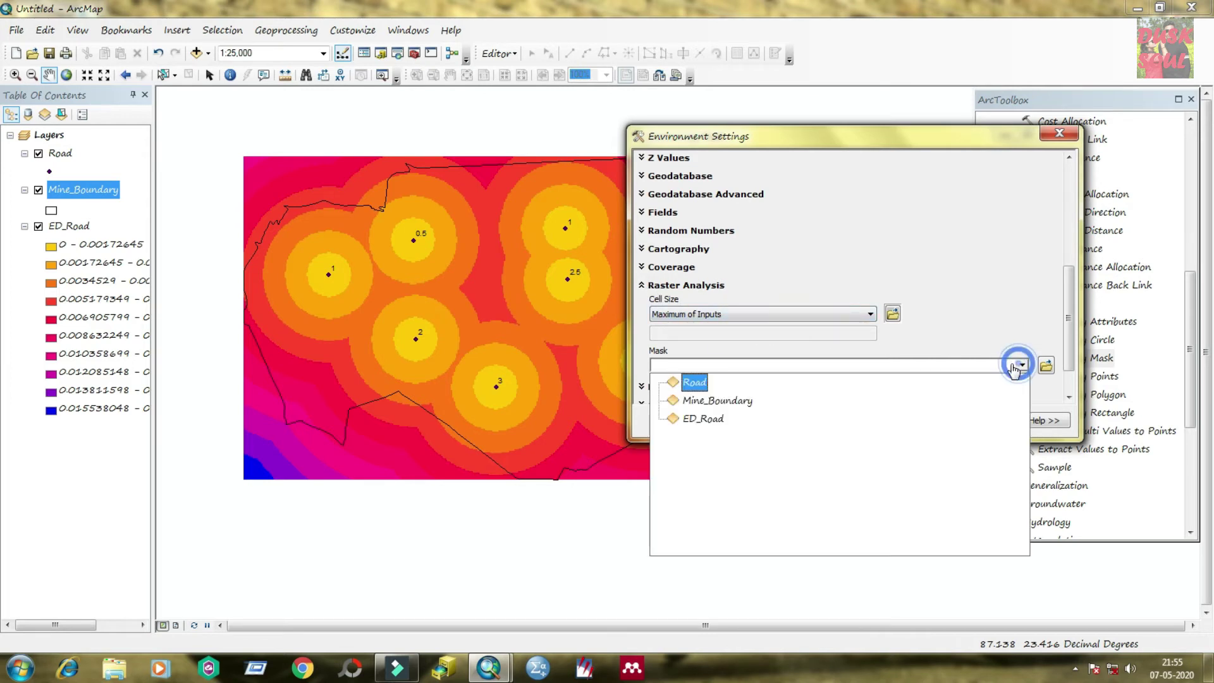
left_click(711, 401)
left_click_drag(1070, 324, 1071, 344)
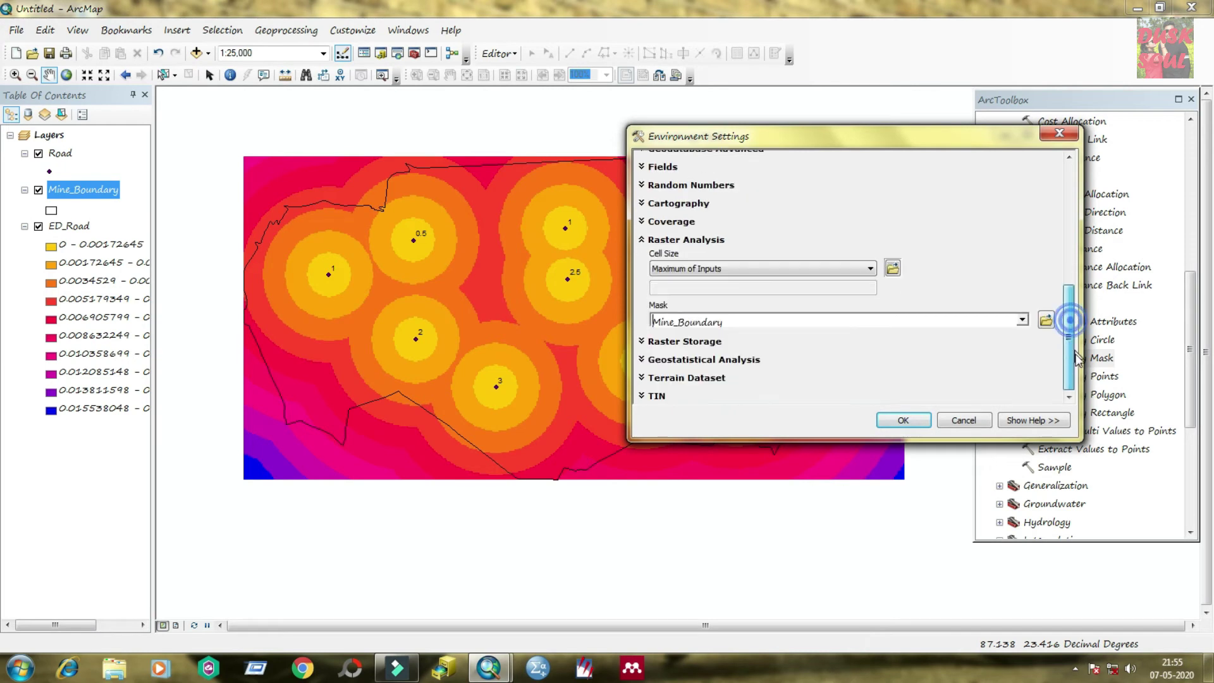
left_click(917, 419)
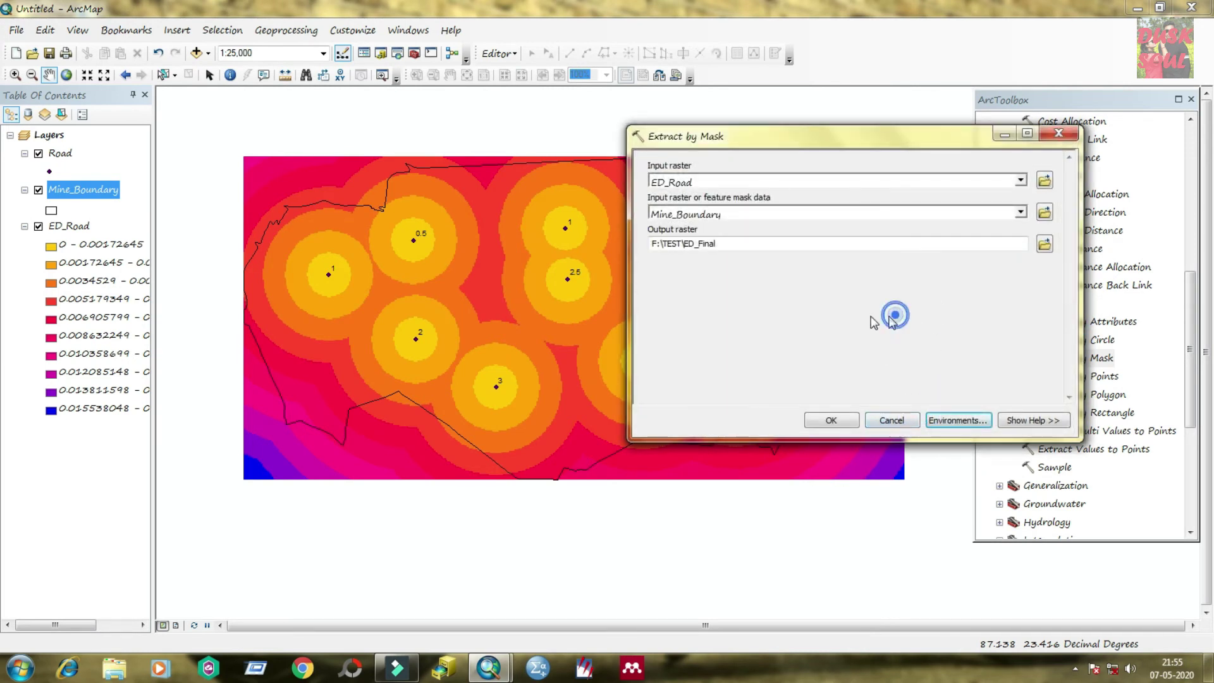
left_click(831, 421)
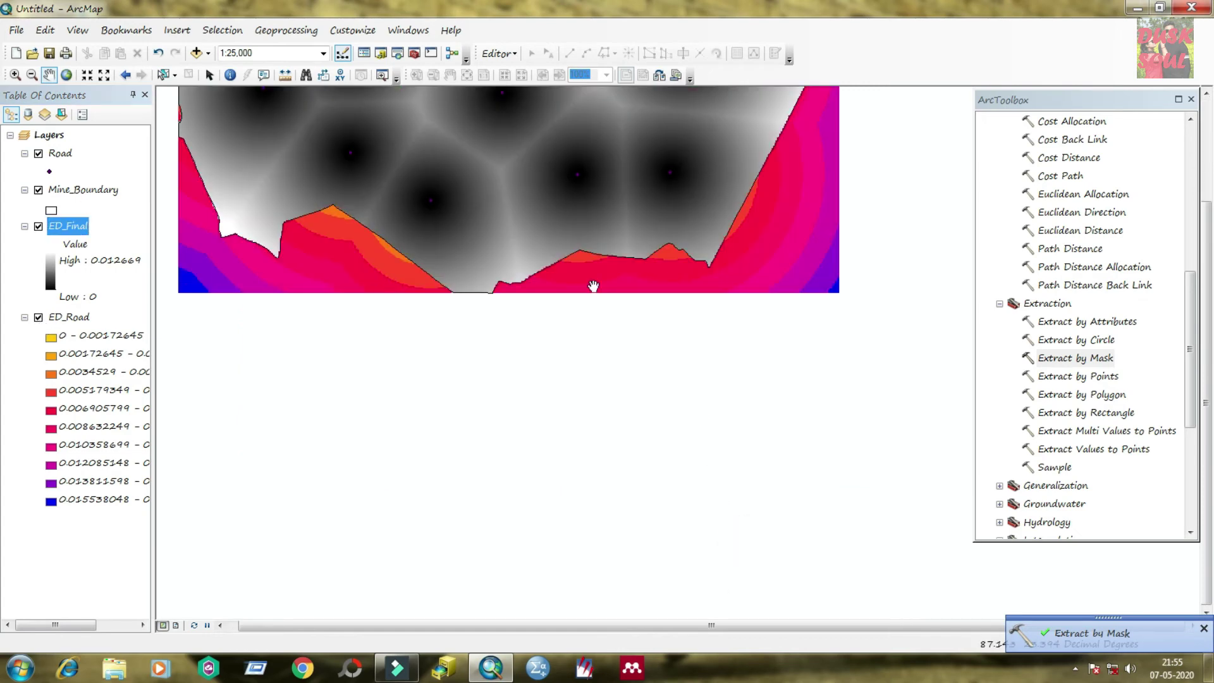
- Hide ED_Road and Road, keeping Mine_Boundary and the clipped ED_Final raster visible
left_click_drag(570, 275, 590, 285)
left_click_drag(673, 422, 641, 414)
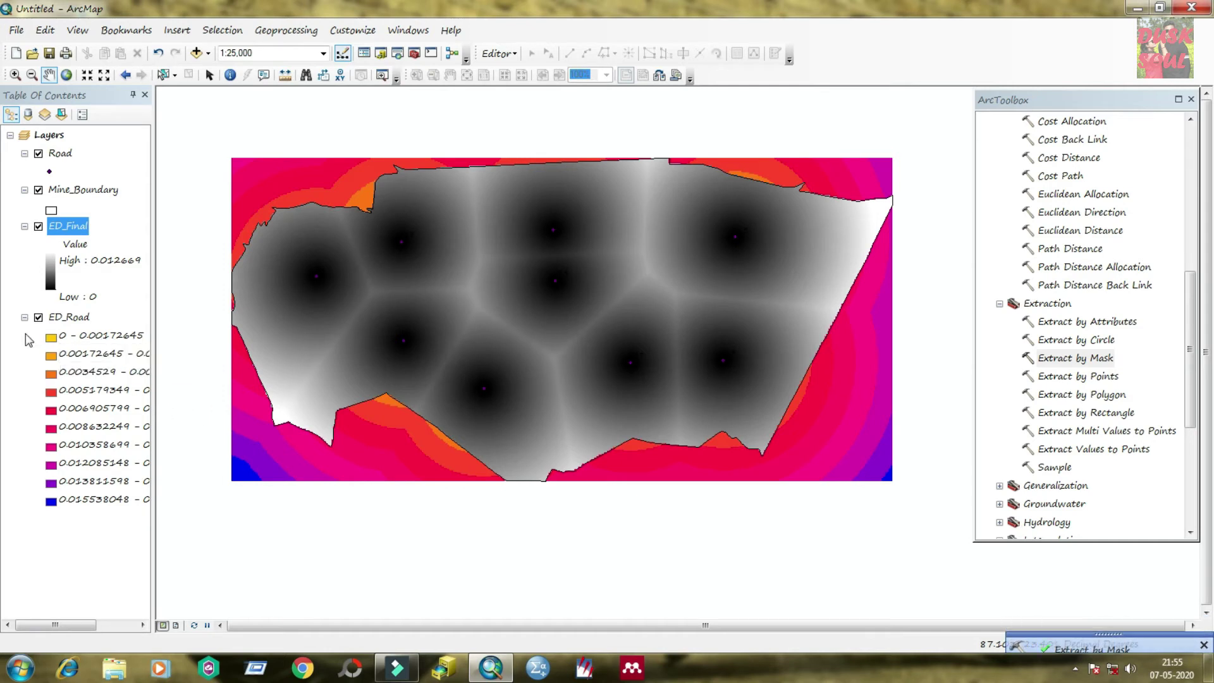
left_click(39, 317)
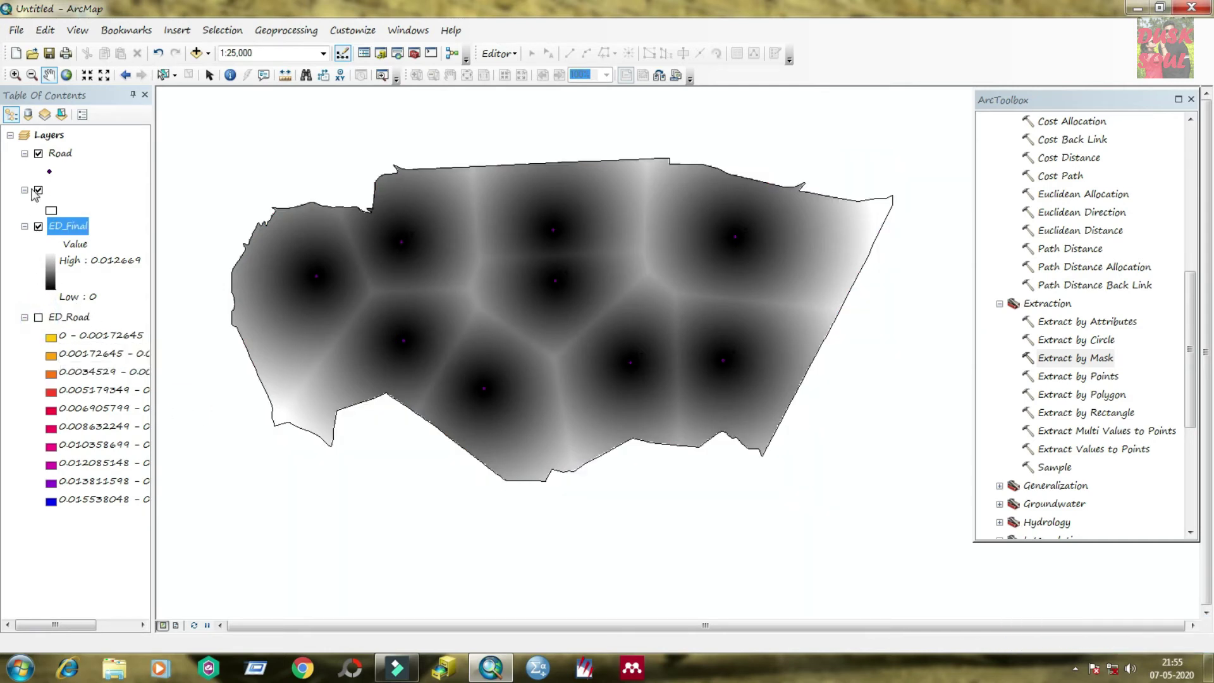
left_click(38, 154)
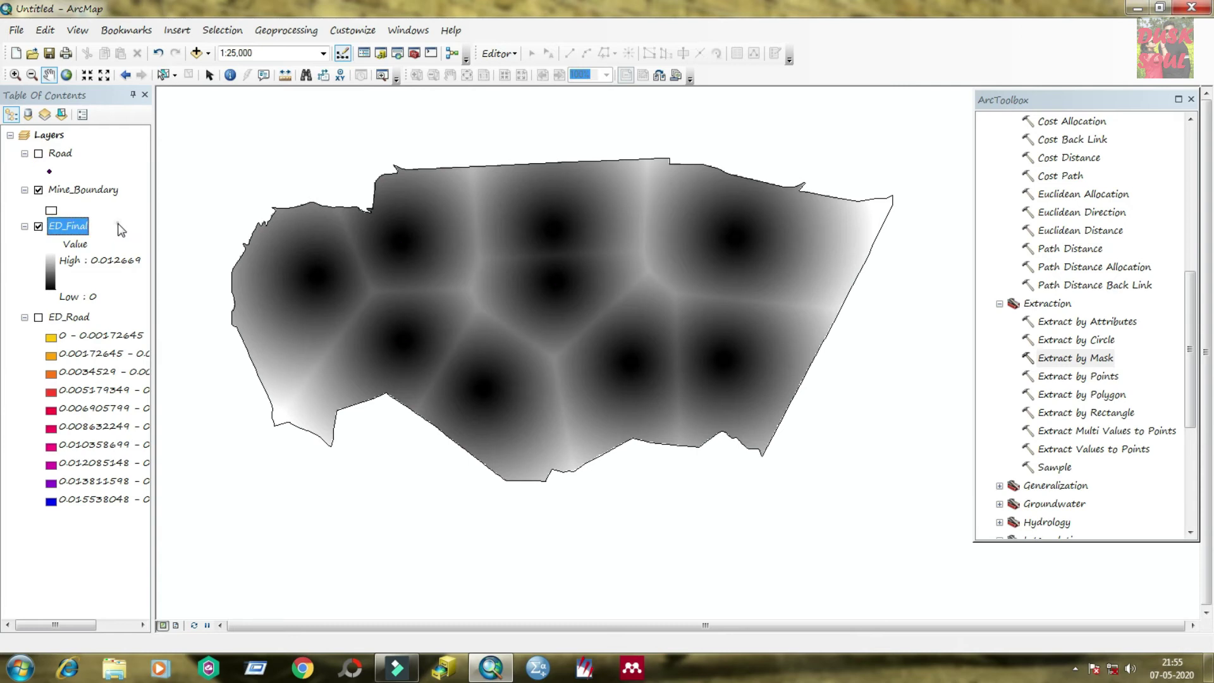
left_click(39, 189)
left_click(39, 226)
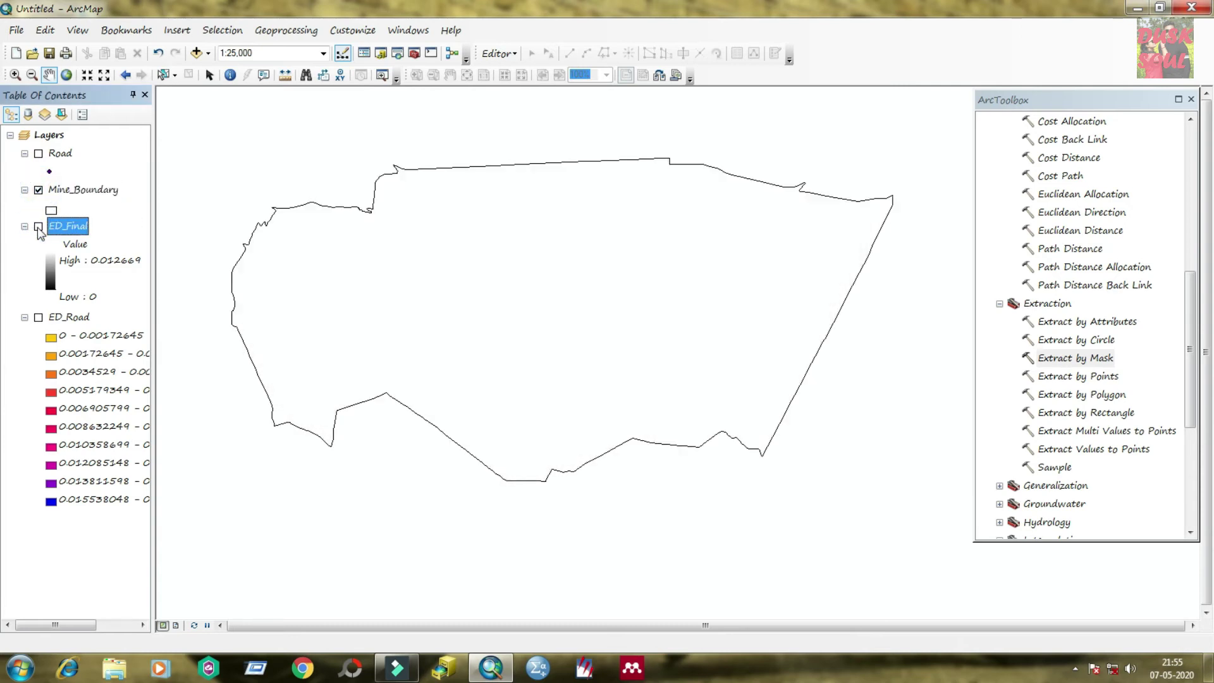
left_click(39, 227)
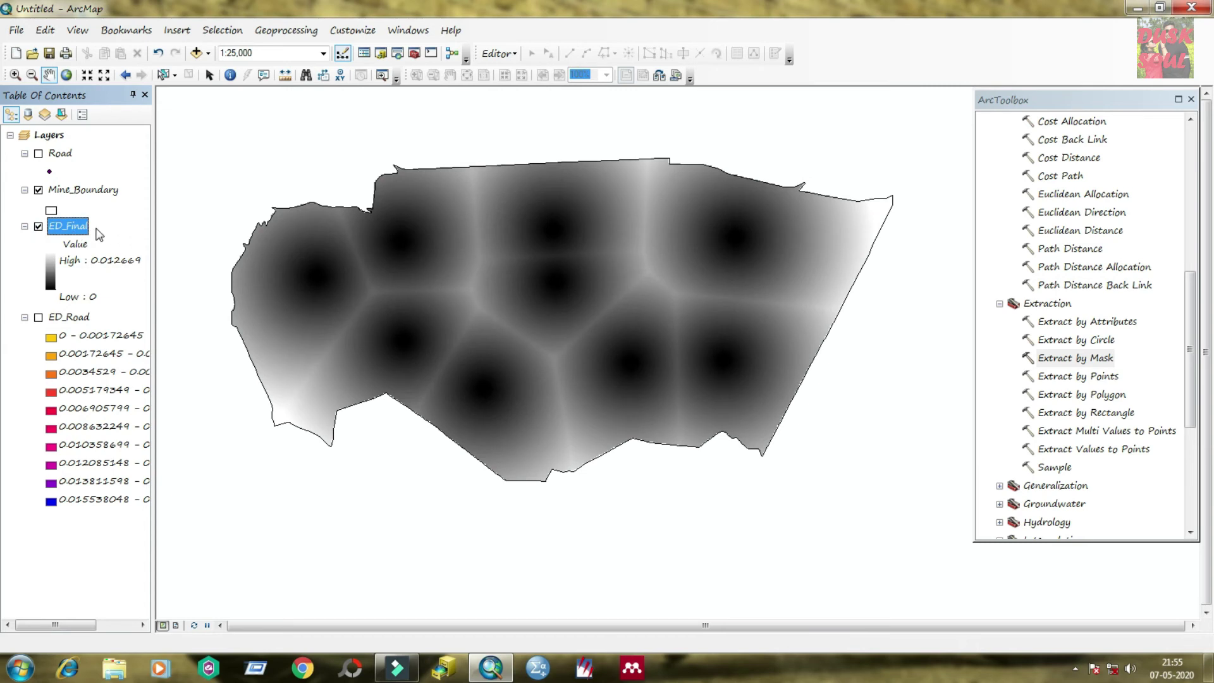
left_click_drag(483, 271, 500, 287)
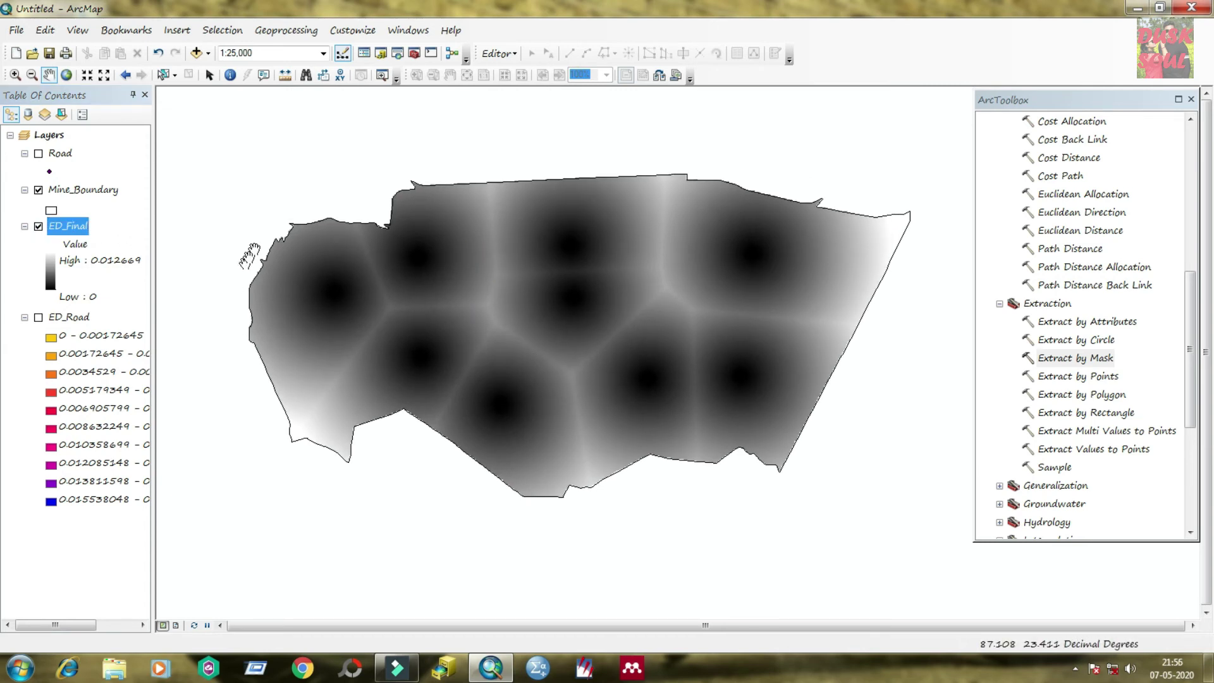
- Select the high and low value labels in ED_Final's legend
left_click(76, 260)
left_click(94, 296)
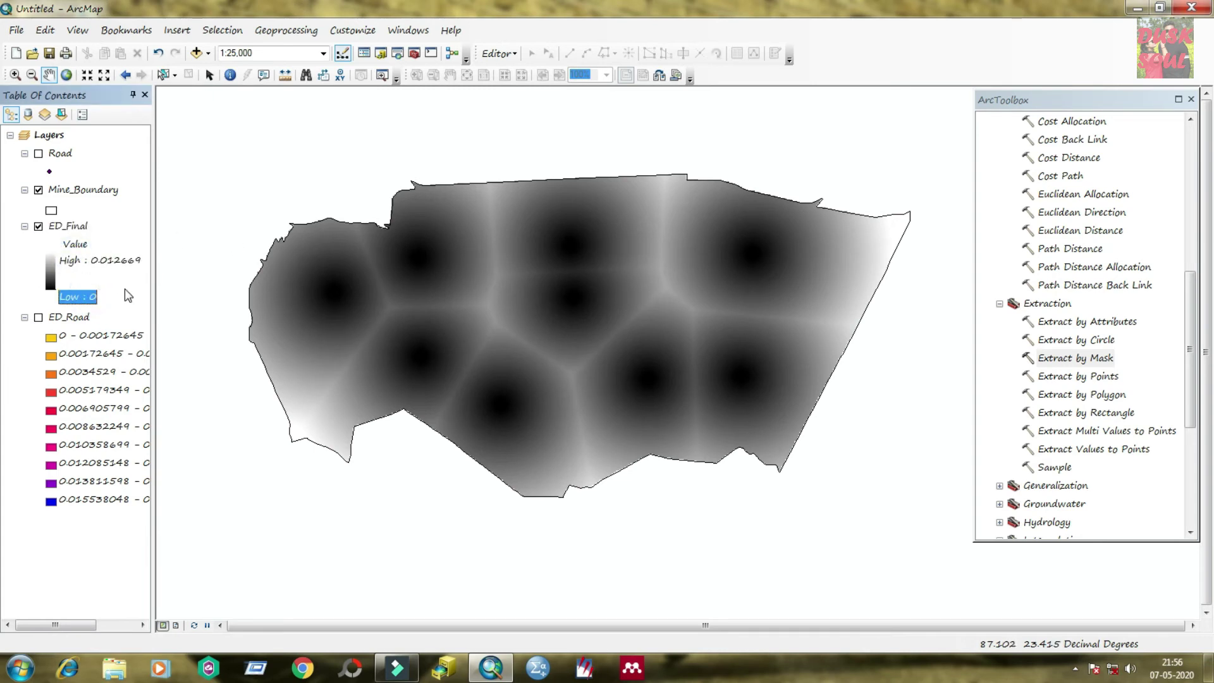
left_click(124, 288)
- Switch ED_Final's symbology to a Classified display in its layer properties
double_click(69, 227)
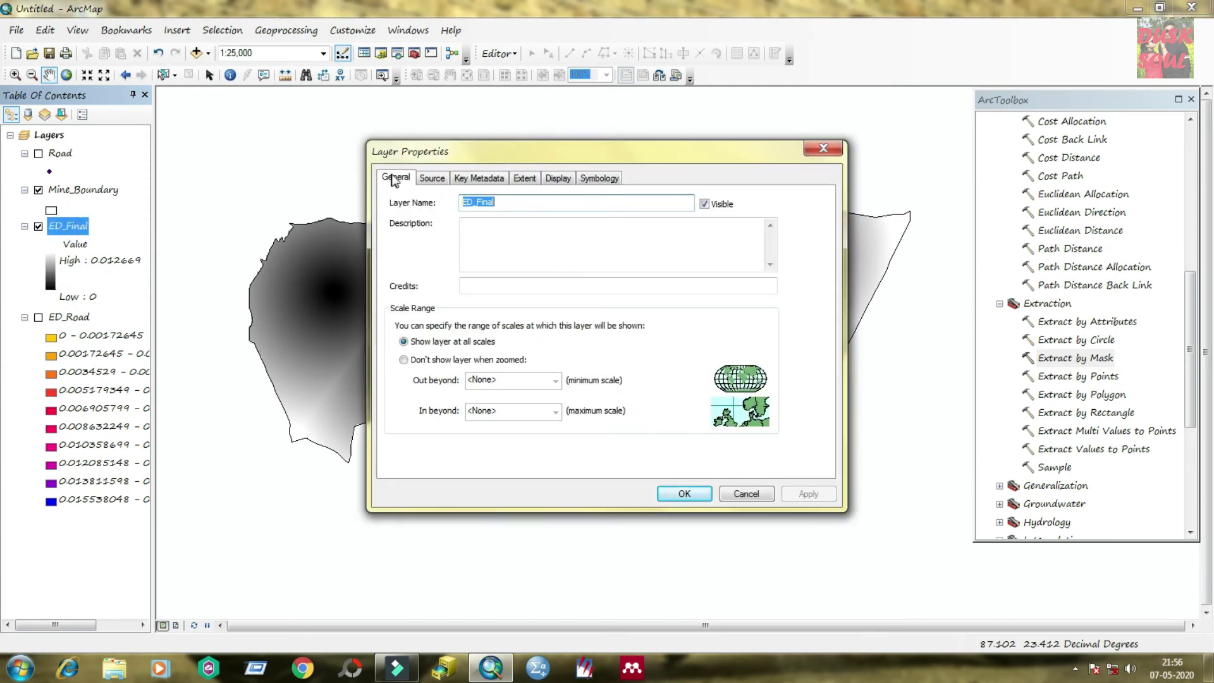
left_click(588, 180)
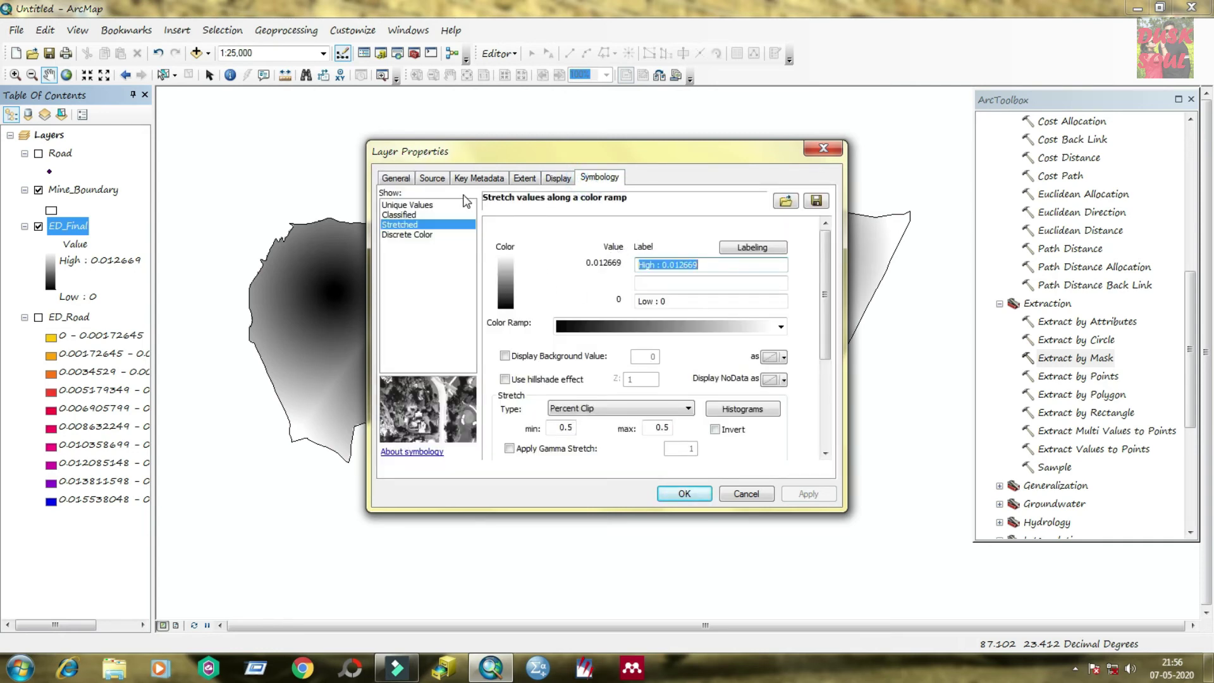
left_click(407, 216)
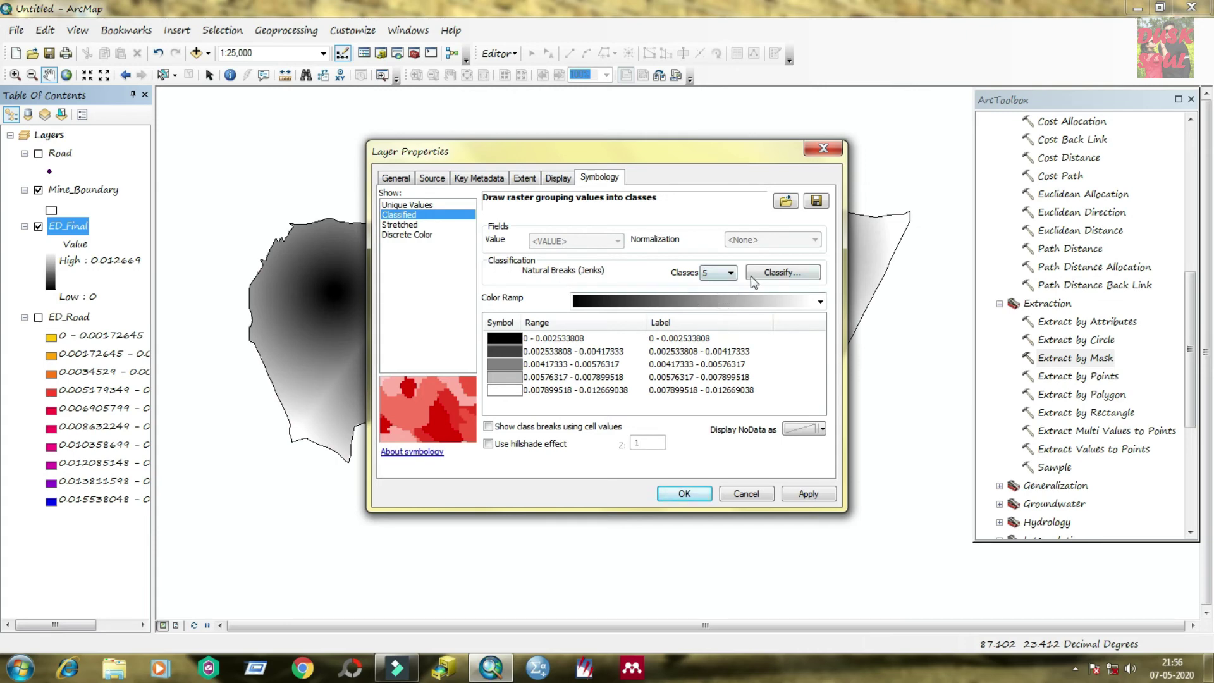
- Reclassify ED_Final as Equal Interval with 5 classes, breaks 0.002533808 to 0.012669038
left_click(781, 273)
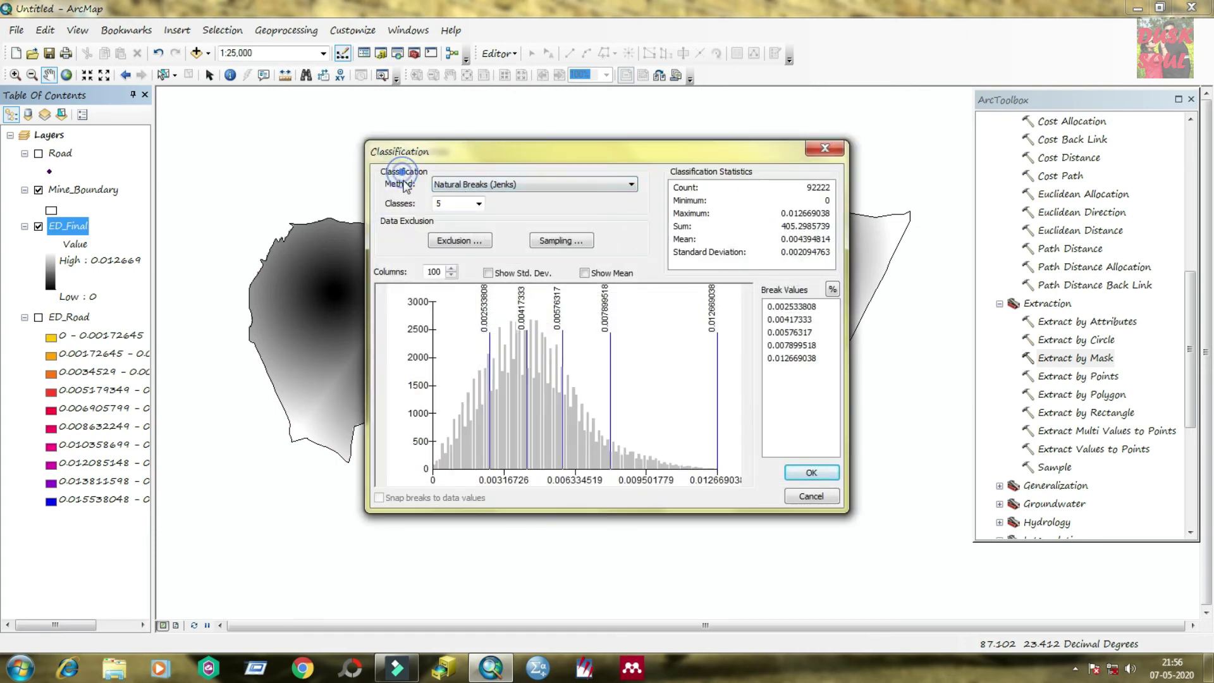
left_click(486, 186)
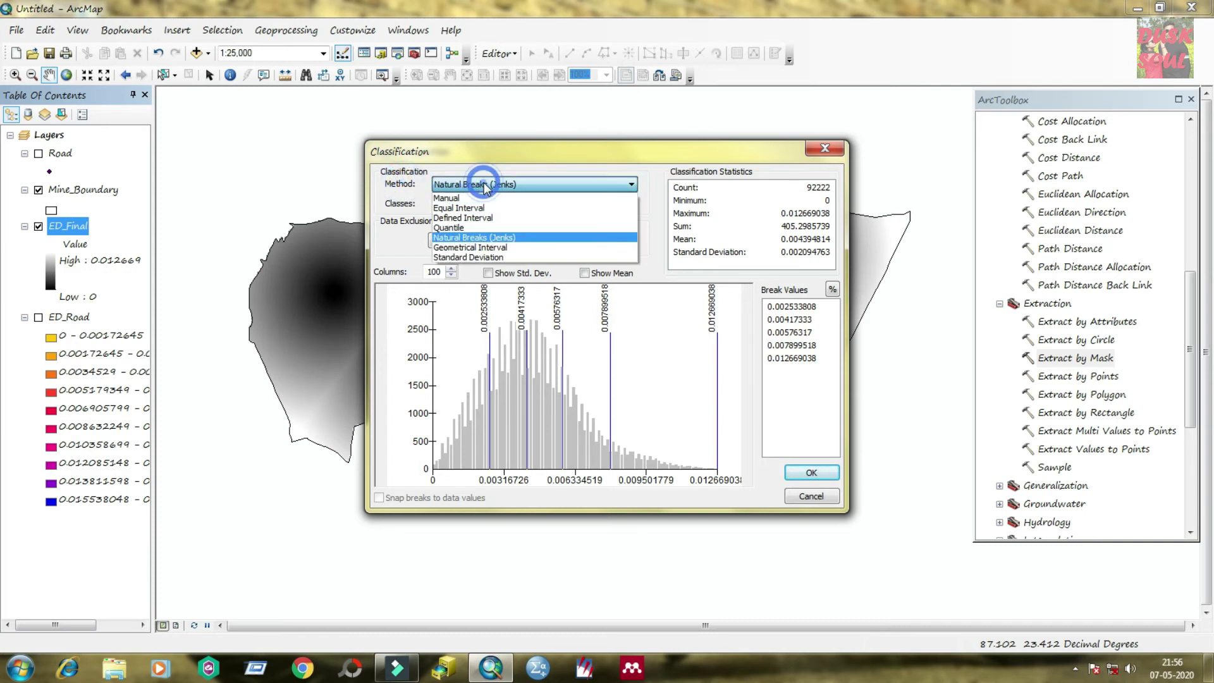
left_click(478, 206)
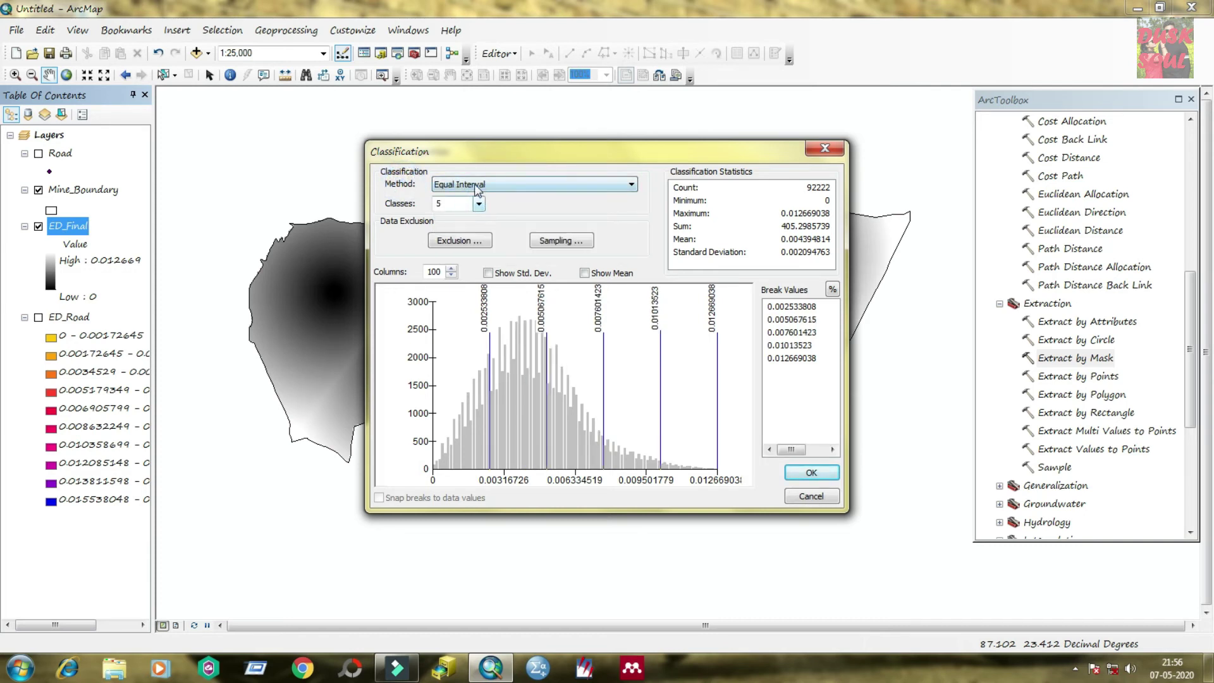
left_click(479, 203)
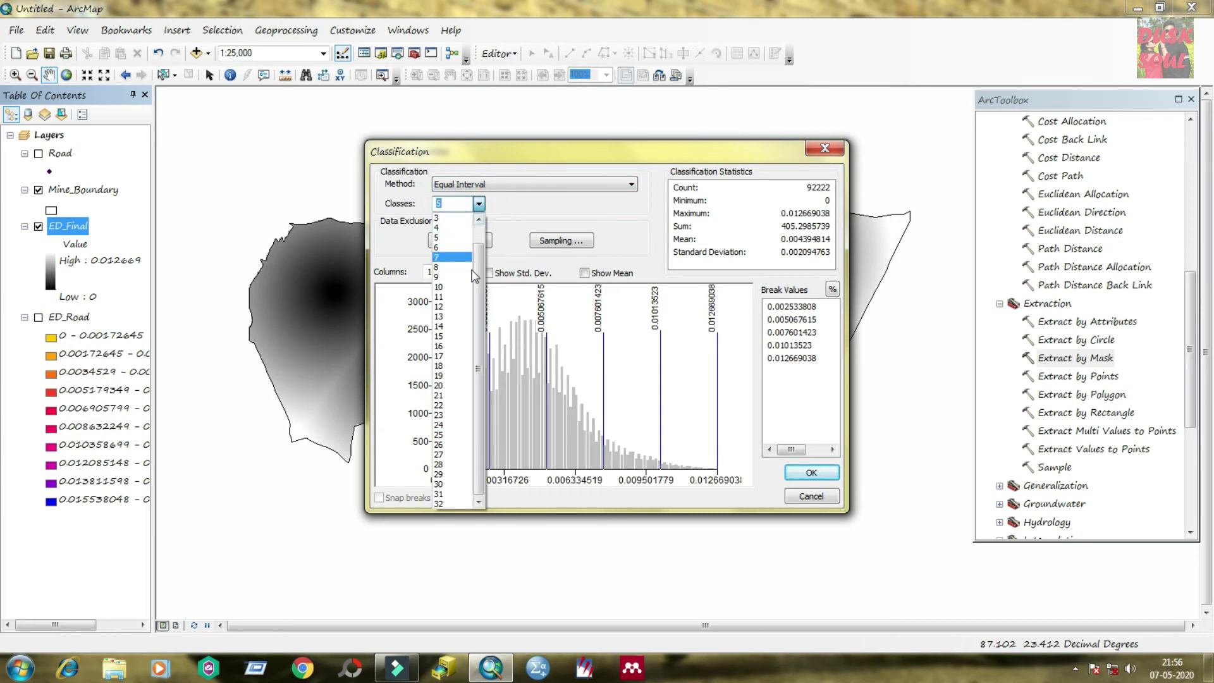
left_click_drag(483, 347, 482, 326)
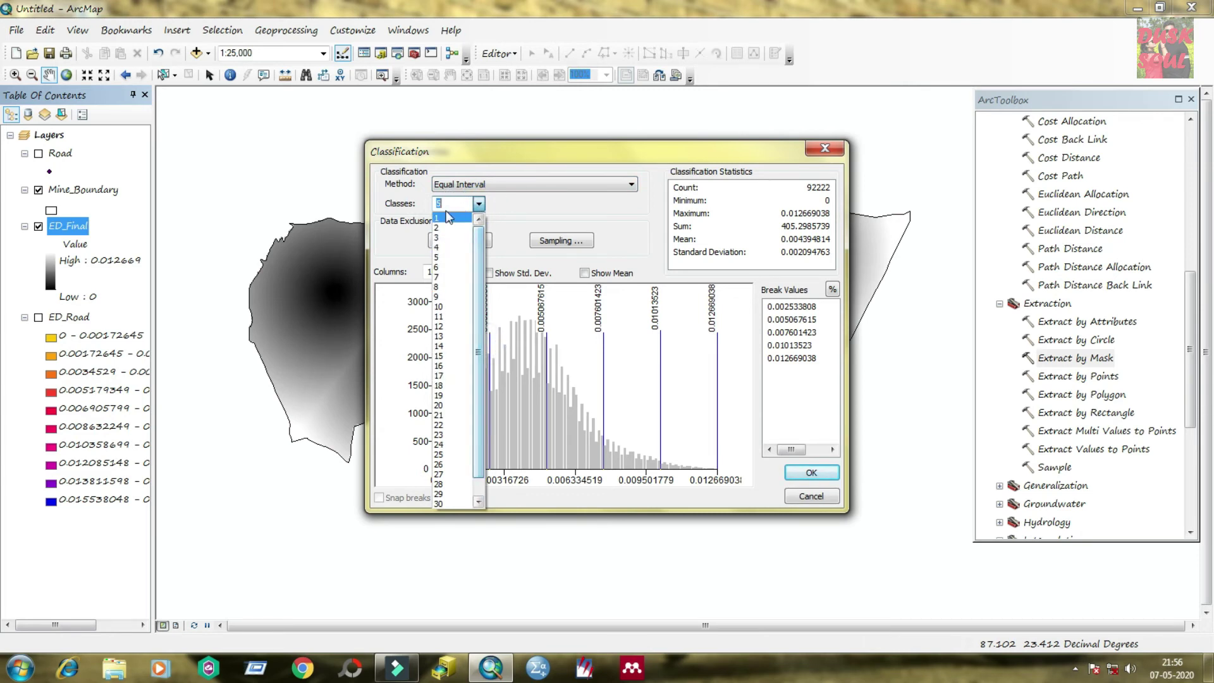
left_click(452, 264)
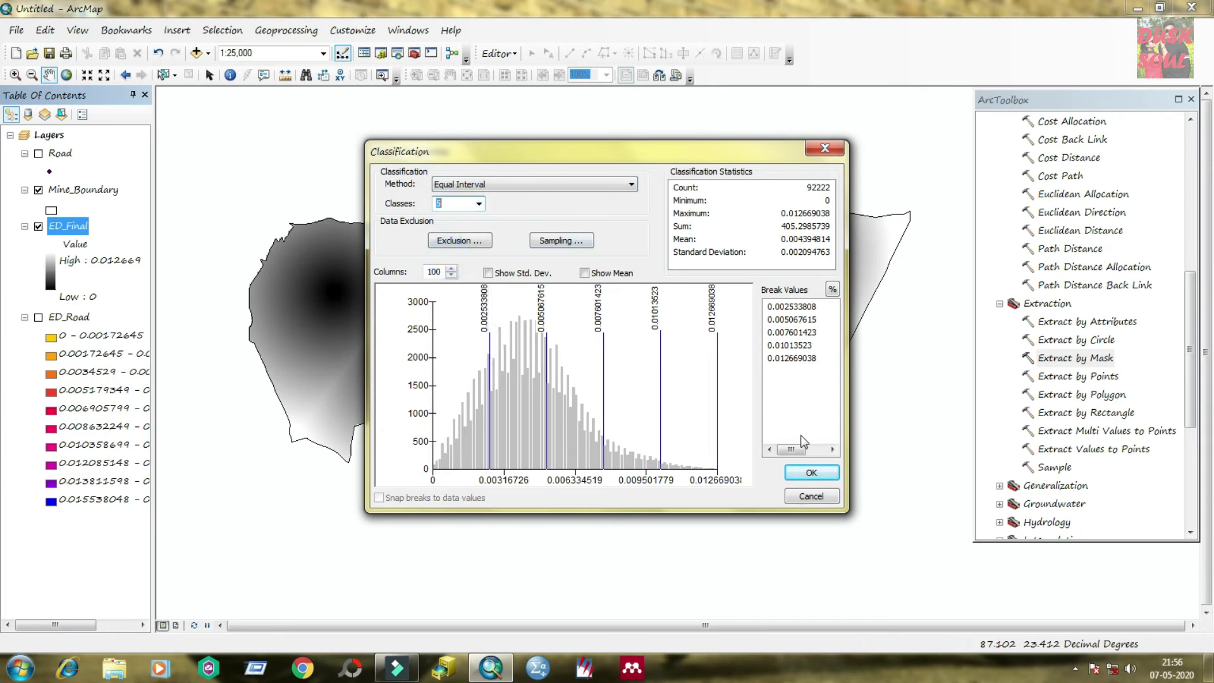
left_click(811, 473)
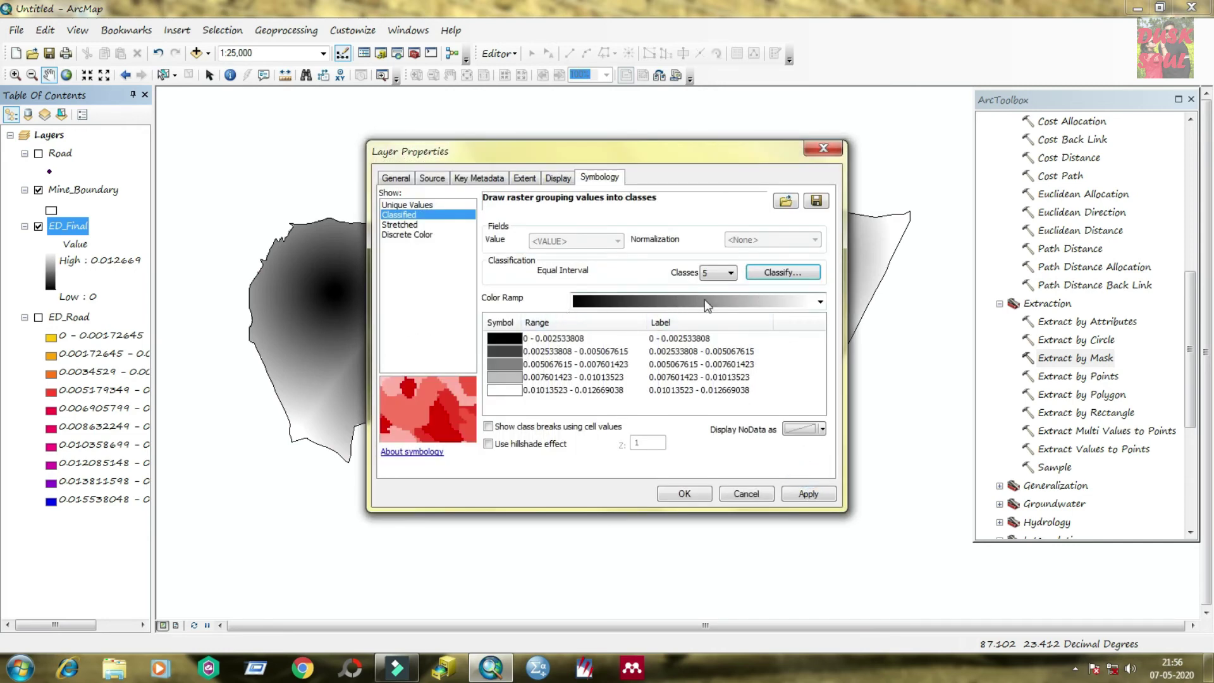
- Apply the green colour ramp to ED_Final's classes
left_click(820, 302)
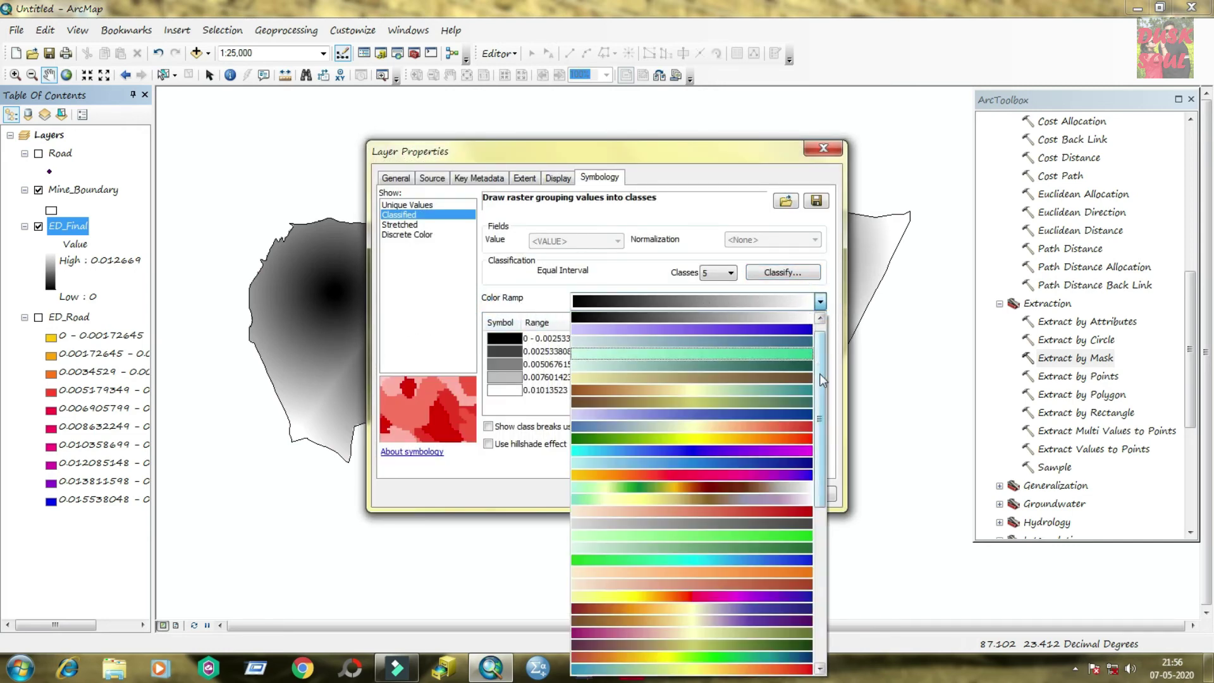
mouse_move(819, 373)
left_mouse_down()
mouse_move(833, 528)
mouse_move(818, 350)
left_mouse_up()
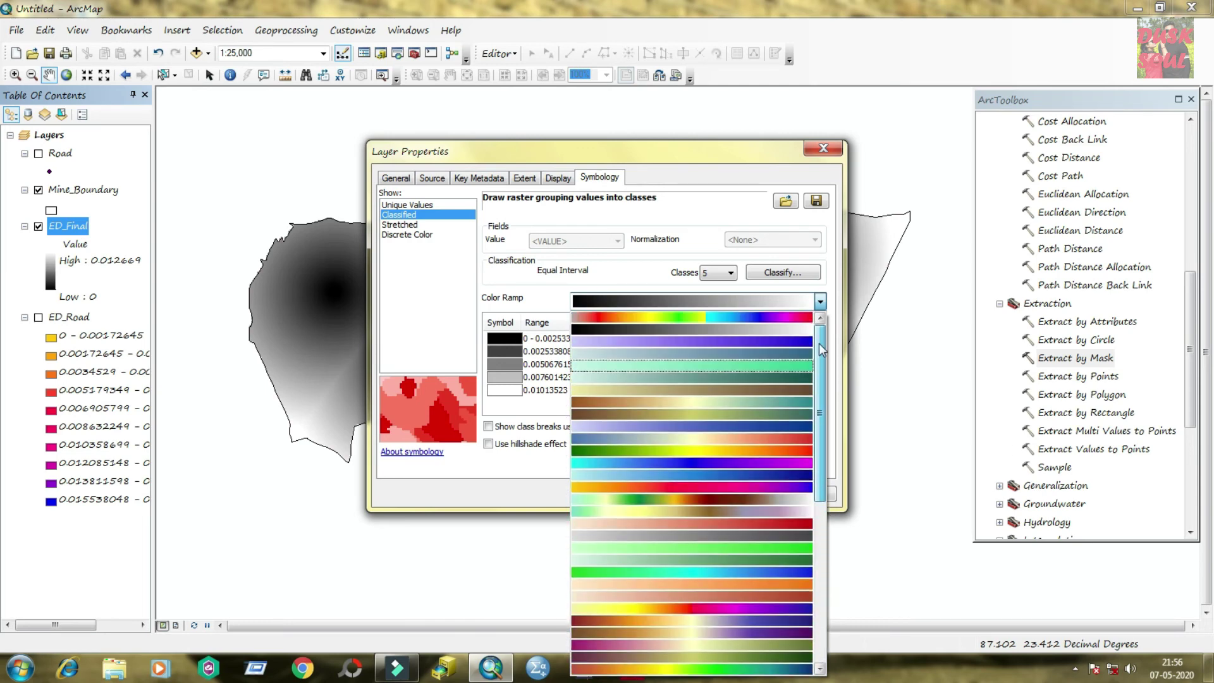
left_click(729, 377)
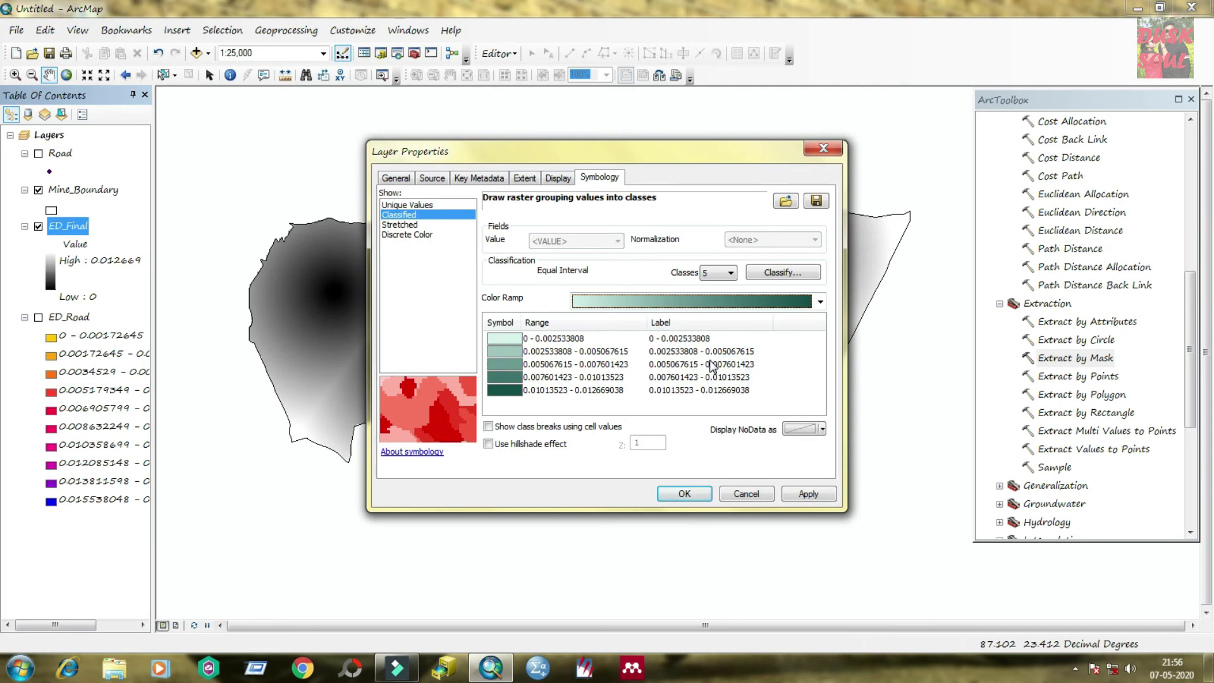
- Shorten the first three class labels to 0 - 0.002, 0.002 - 0.005 and 0.005 - 0.007
double_click(677, 337)
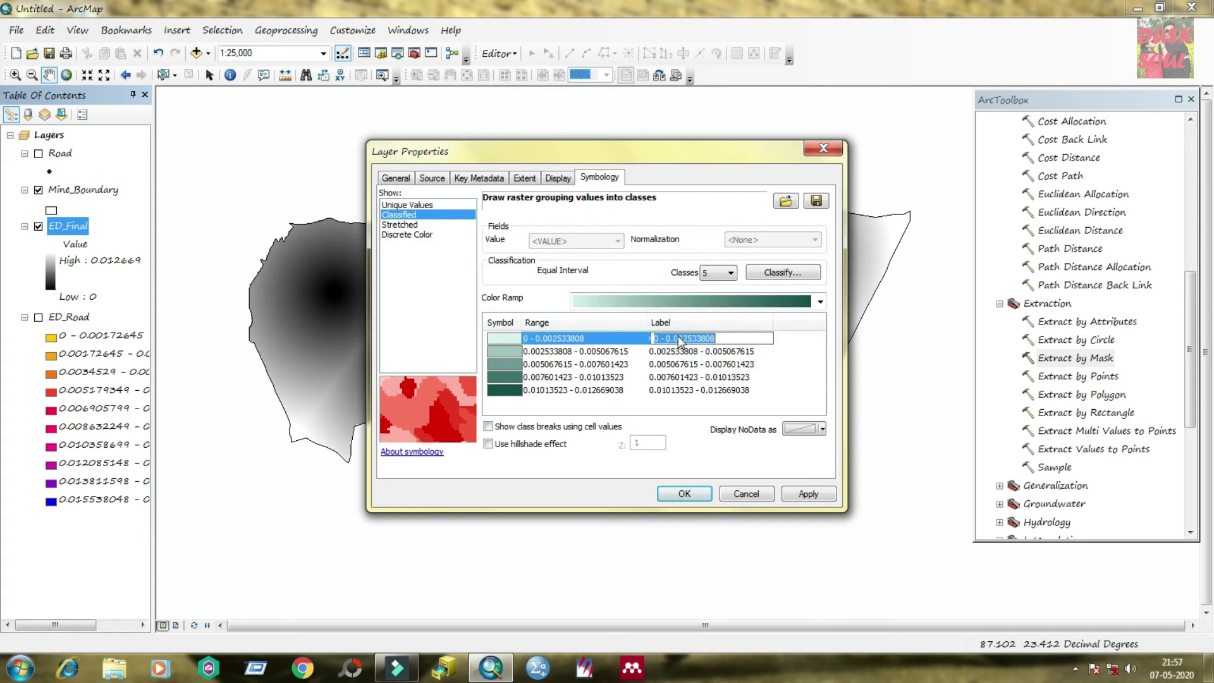
left_click(723, 337)
left_click_drag(727, 338, 689, 340)
key("BackSpace")
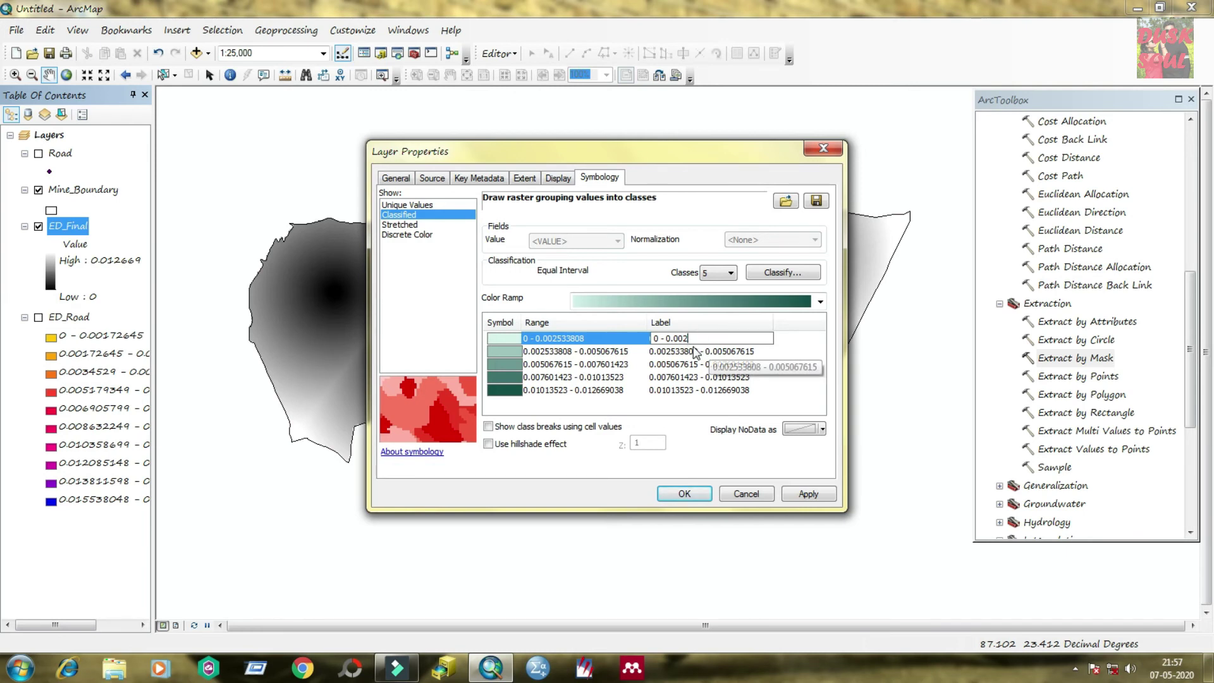
double_click(704, 351)
left_click_drag(703, 351, 677, 365)
key("BackSpace")
key("BackSpace")
double_click(703, 365)
key("BackSpace")
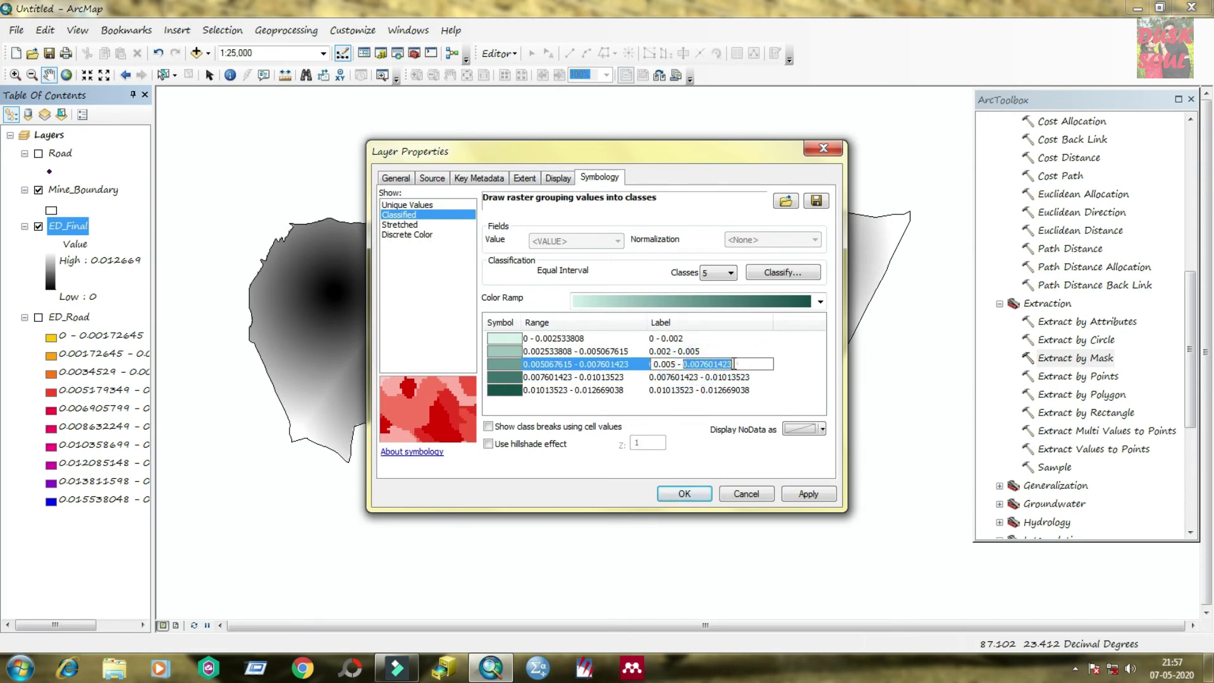
left_click_drag(737, 365, 707, 379)
key("BackSpace")
left_click(701, 377)
key("BackSpace")
- Shorten the last two labels to 0.007 - 0.010 and 0.010 - 0.012, then apply
key("BackSpace")
left_click(688, 389)
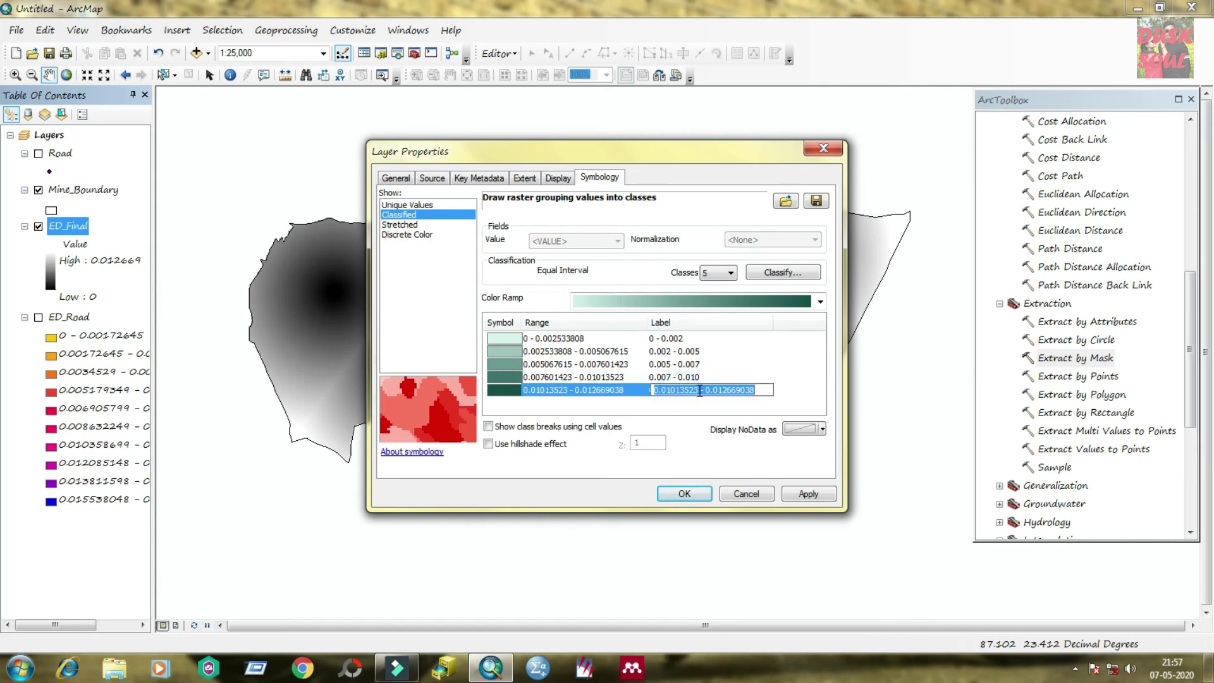
left_click(693, 390)
left_click_drag(697, 390, 676, 390)
key("BackSpace")
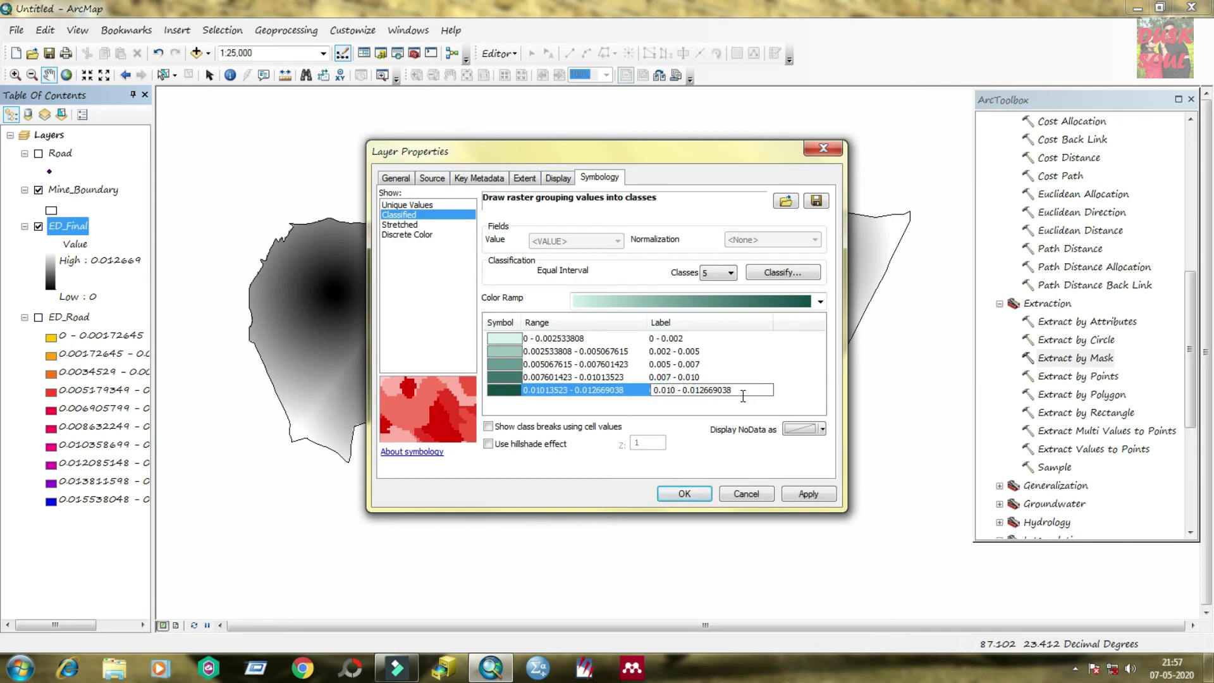
left_click_drag(748, 392, 704, 388)
key("Up")
left_click(678, 404)
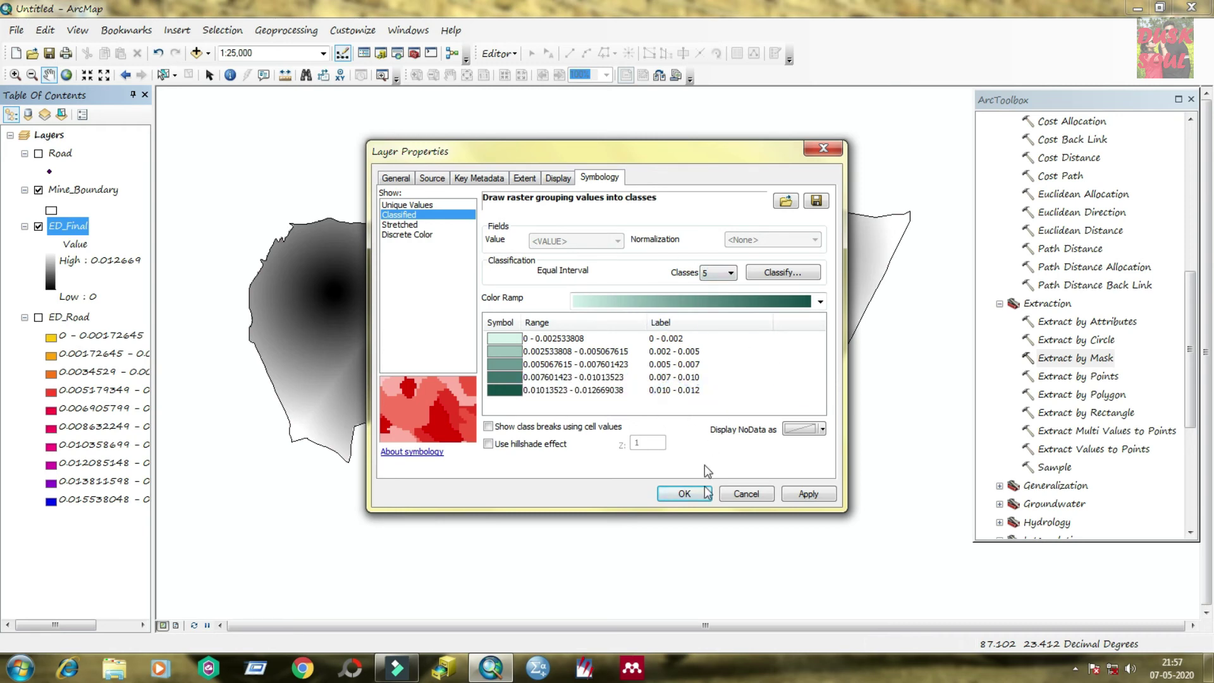
left_click(803, 495)
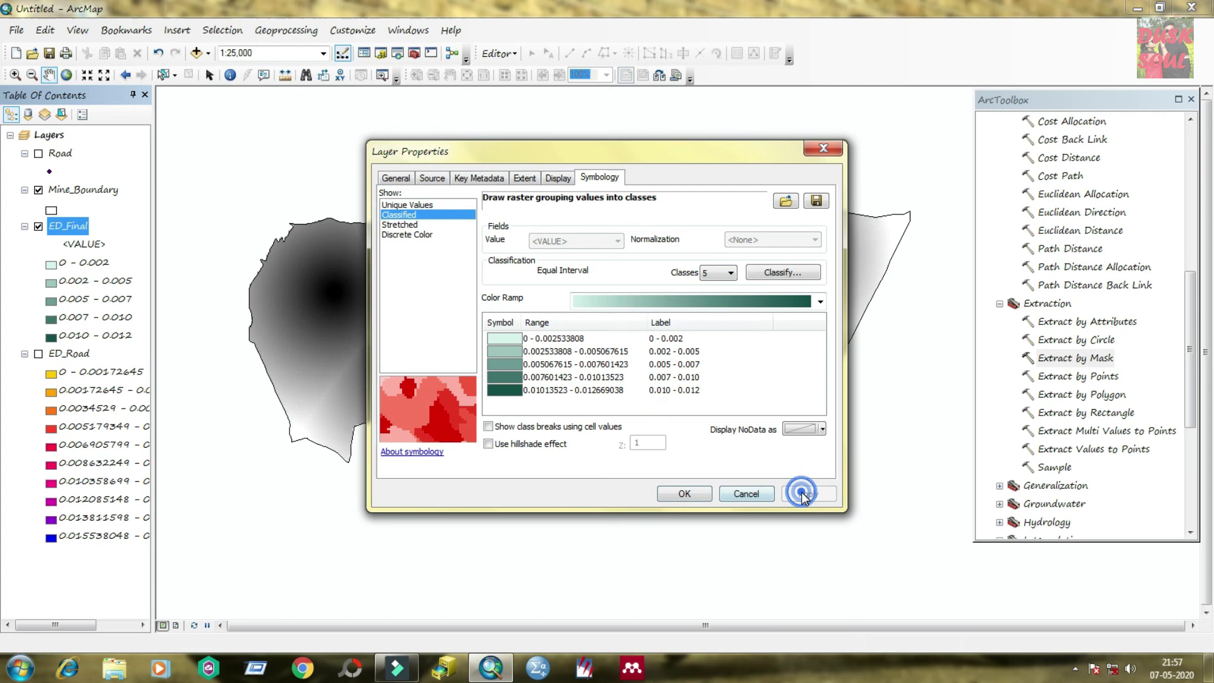
- Close Layer Properties and zoom to full extent to frame the green-classified ED_Final raster
left_click(691, 489)
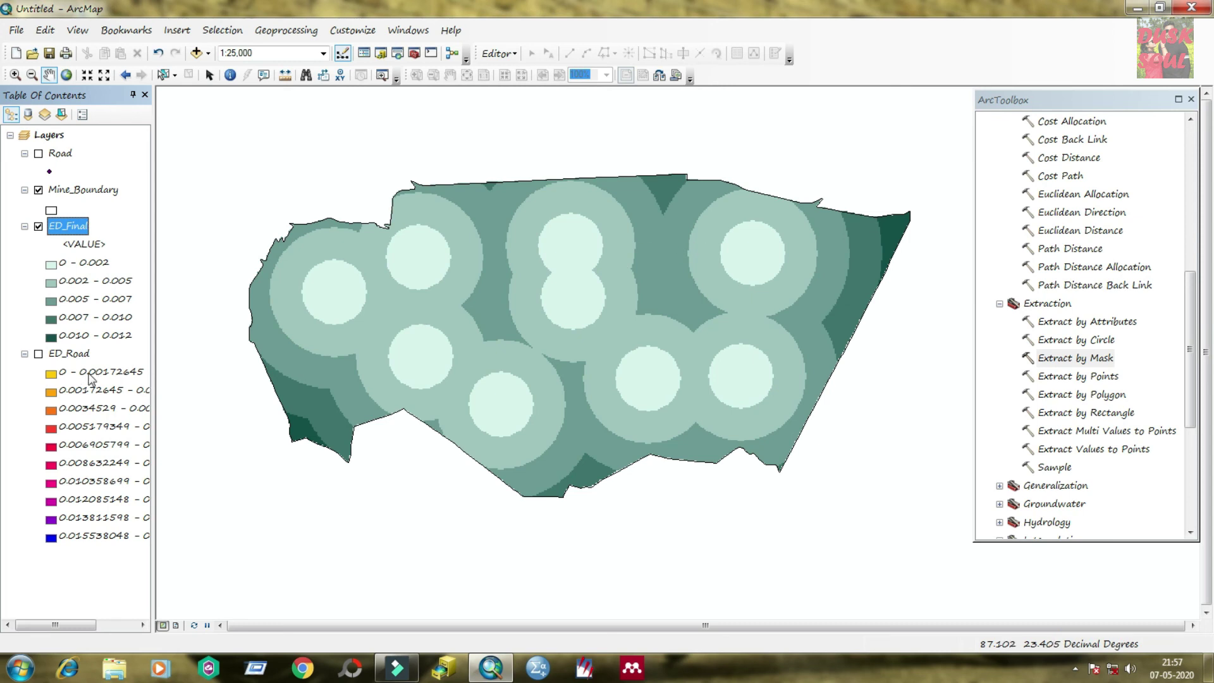
left_click_drag(415, 263, 400, 251)
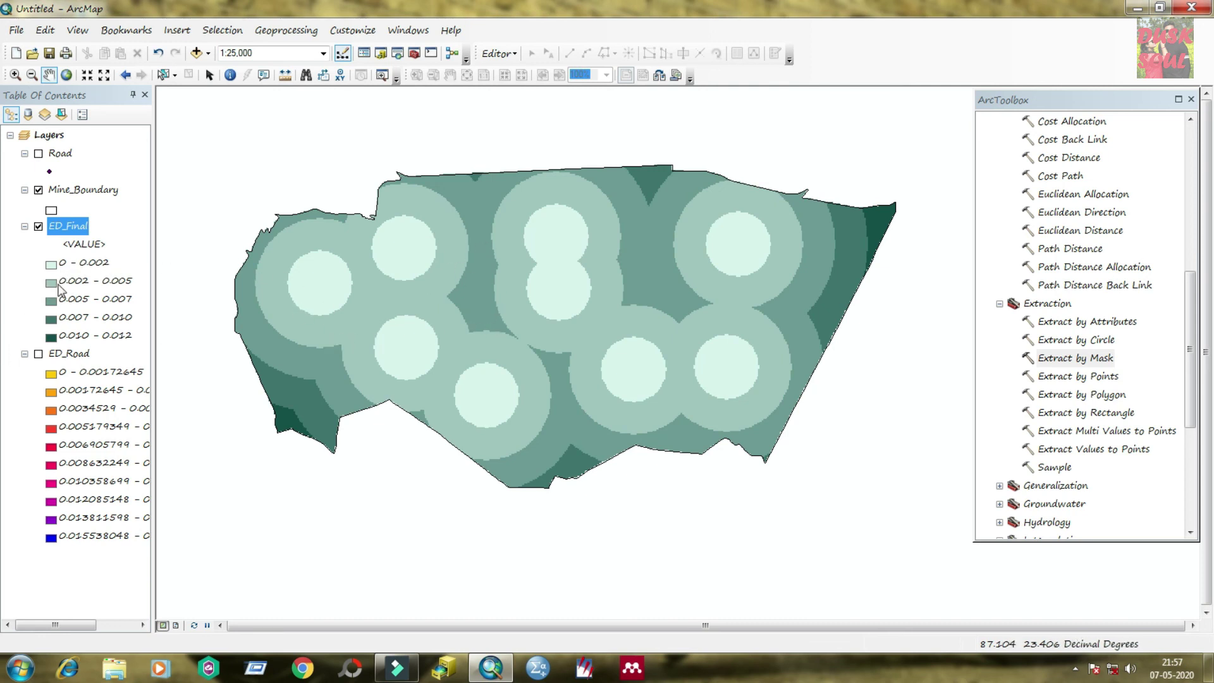
left_click(70, 353)
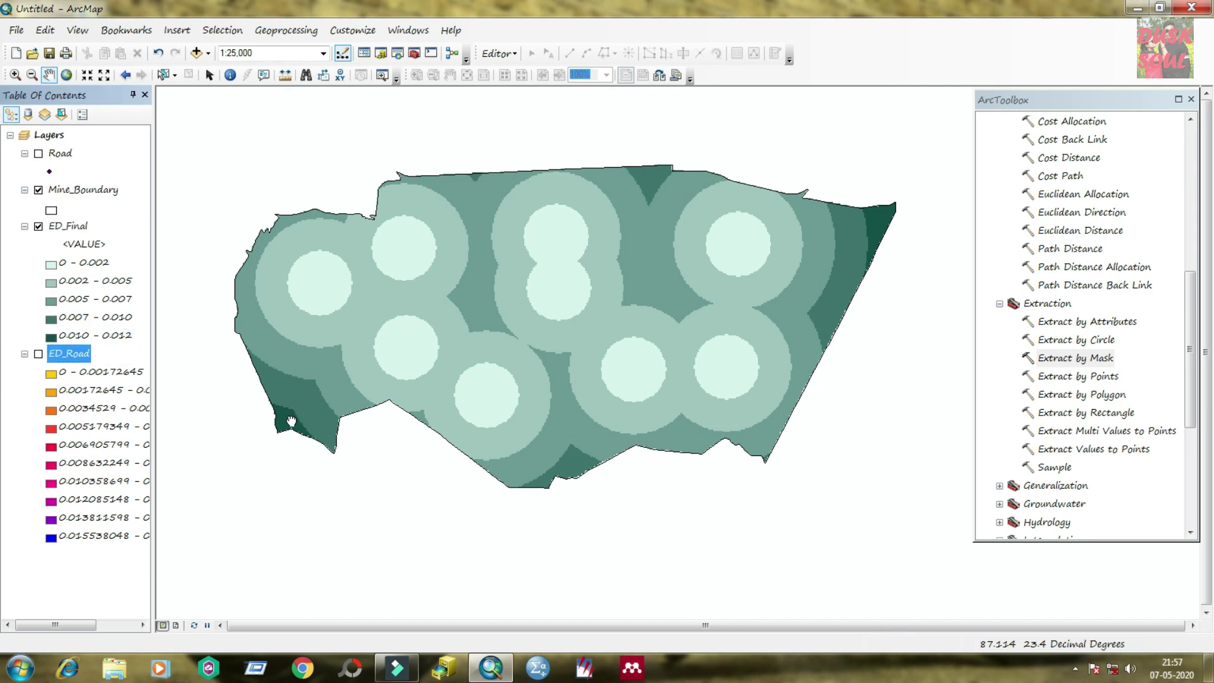
left_click_drag(291, 422, 272, 451)
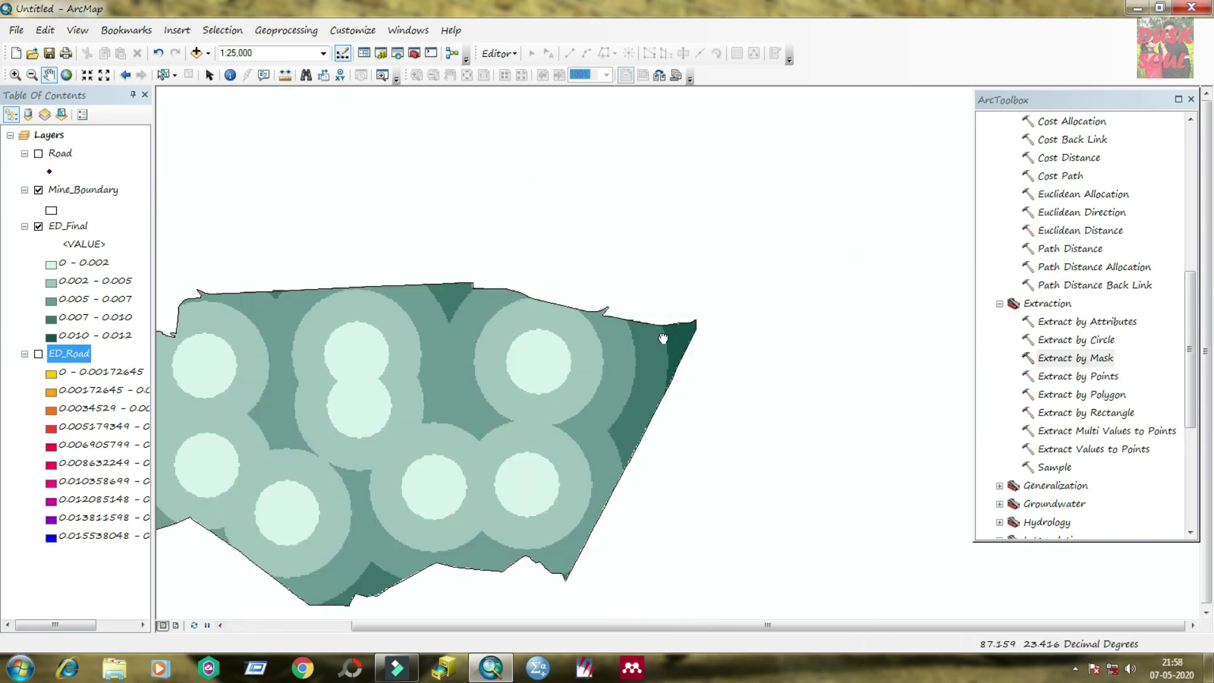
right_click(618, 126)
left_click(651, 141)
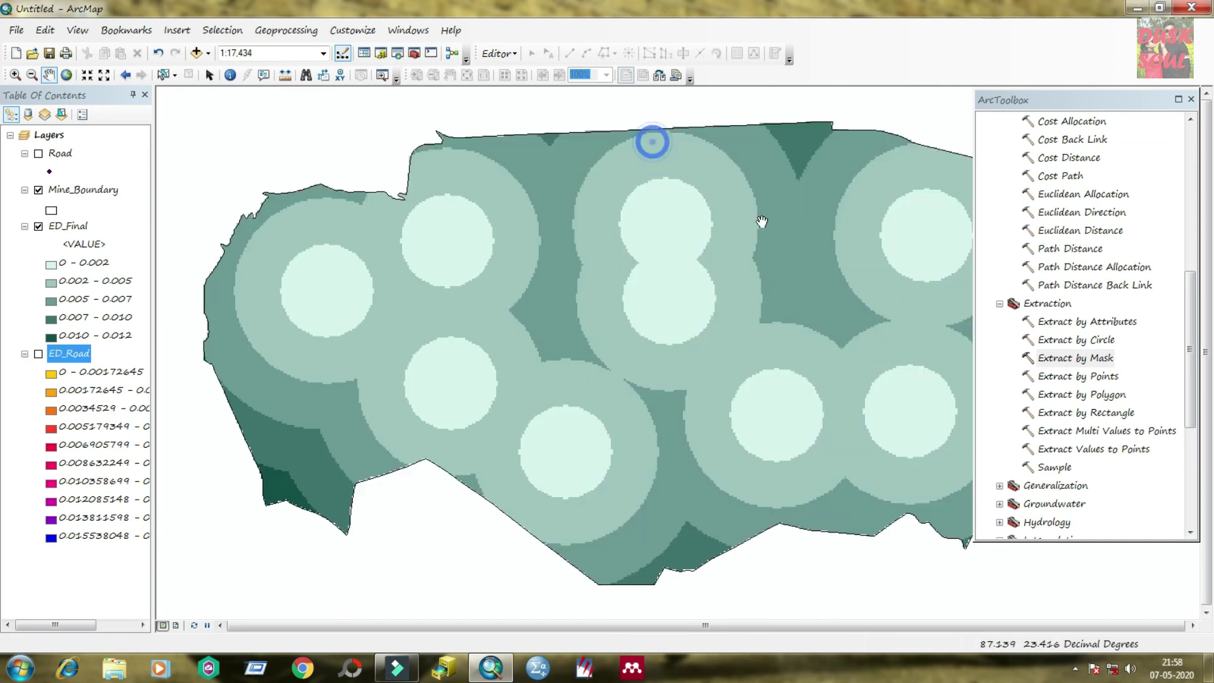
scroll(710, 249, "down", 1)
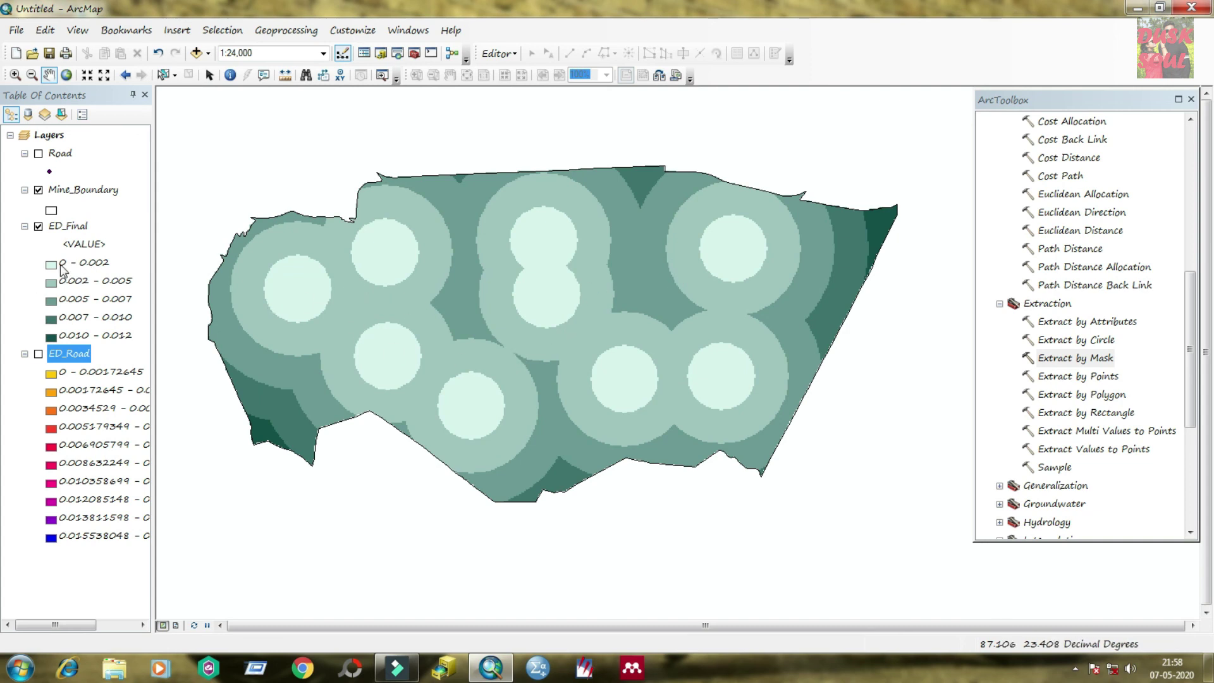
left_click_drag(307, 286, 619, 372)
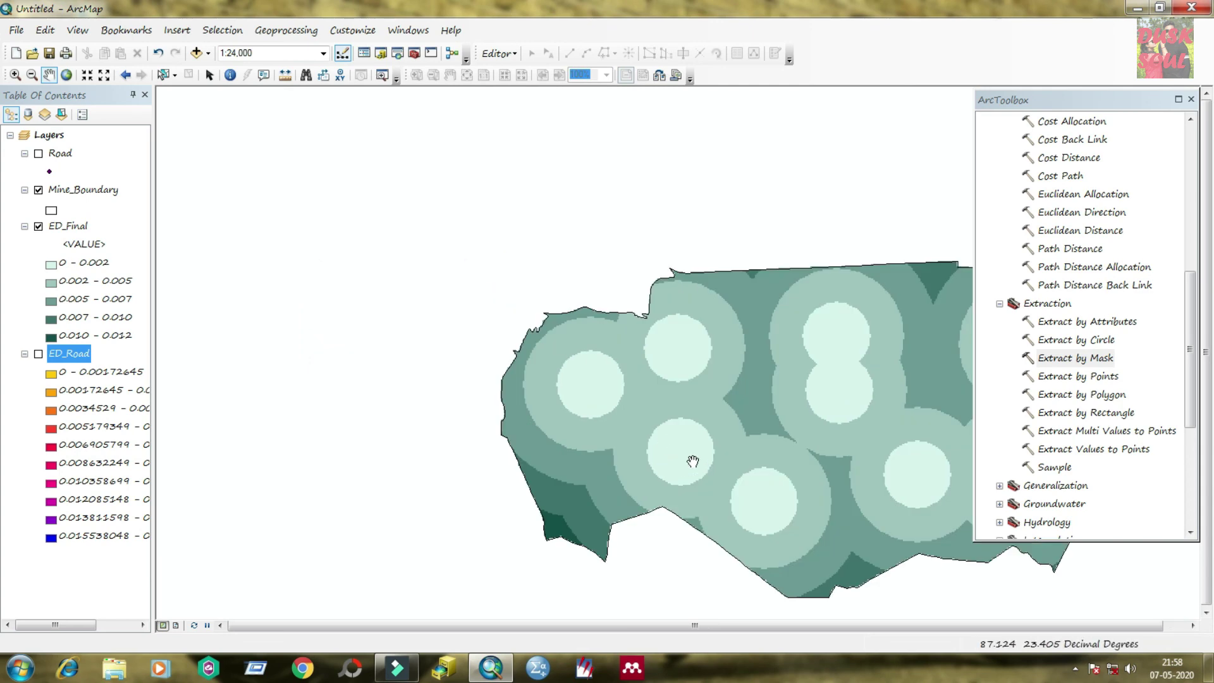
left_click_drag(832, 411, 603, 266)
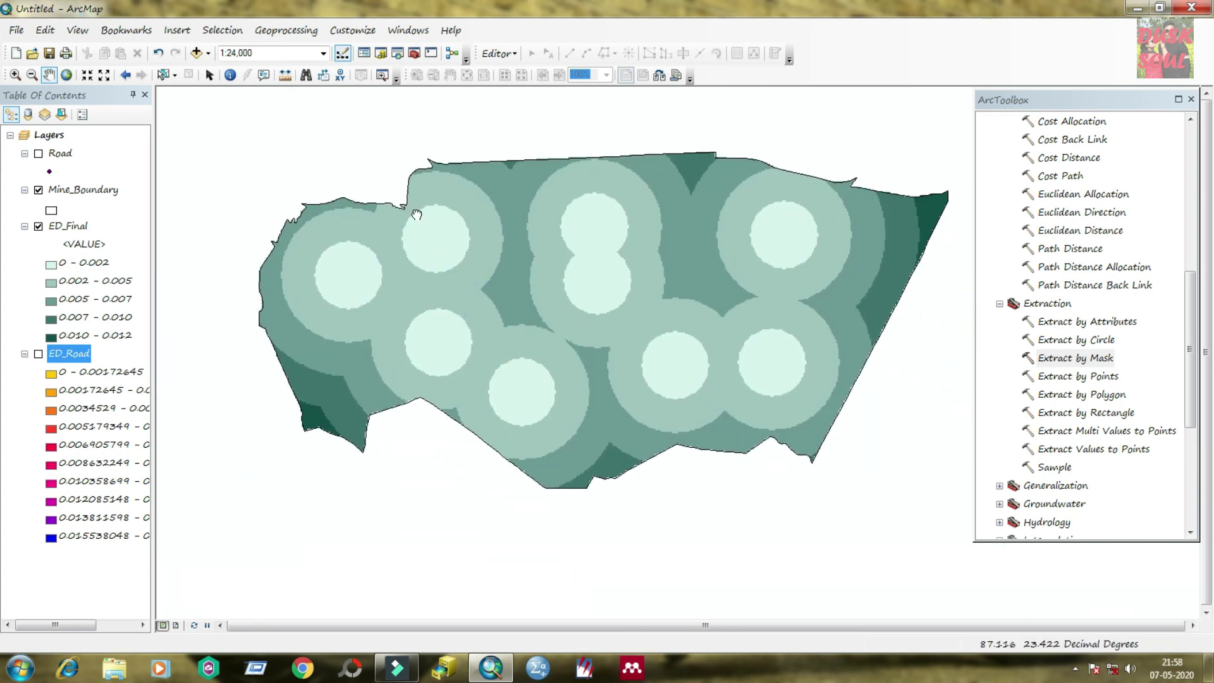
- Turn the Road points, labelled 0.5 to 3, back on over the green distance bands
left_click(39, 154)
left_click_drag(477, 296, 453, 305)
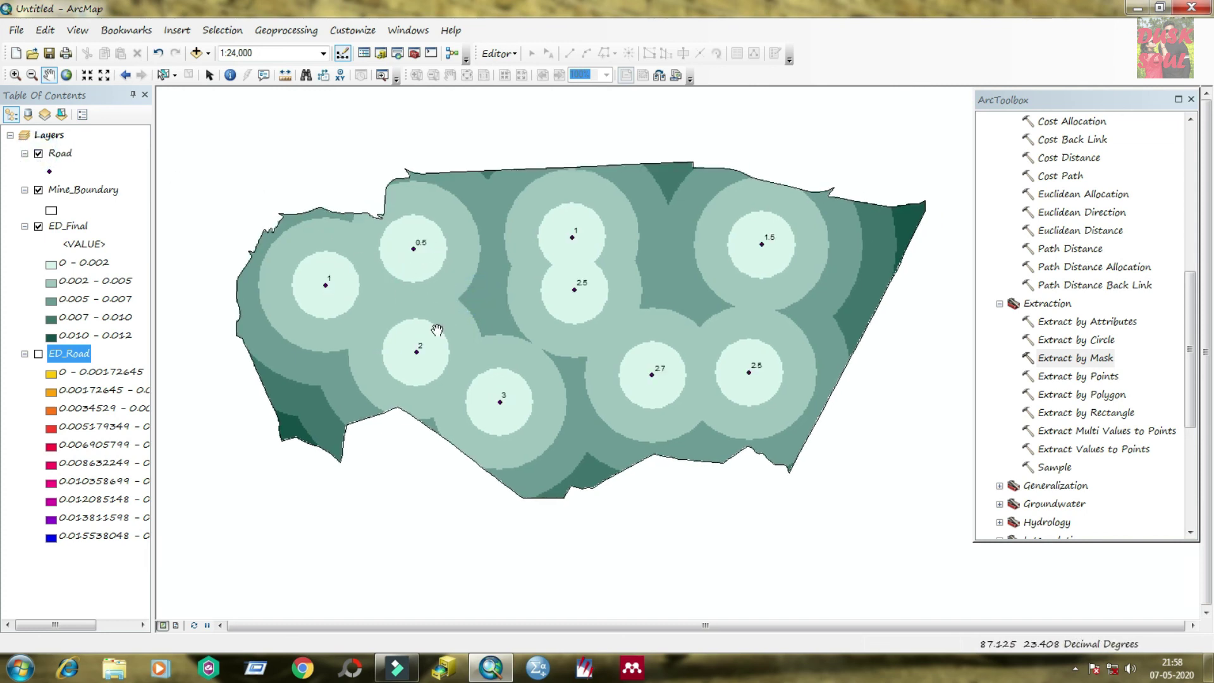
left_click_drag(757, 246, 641, 277)
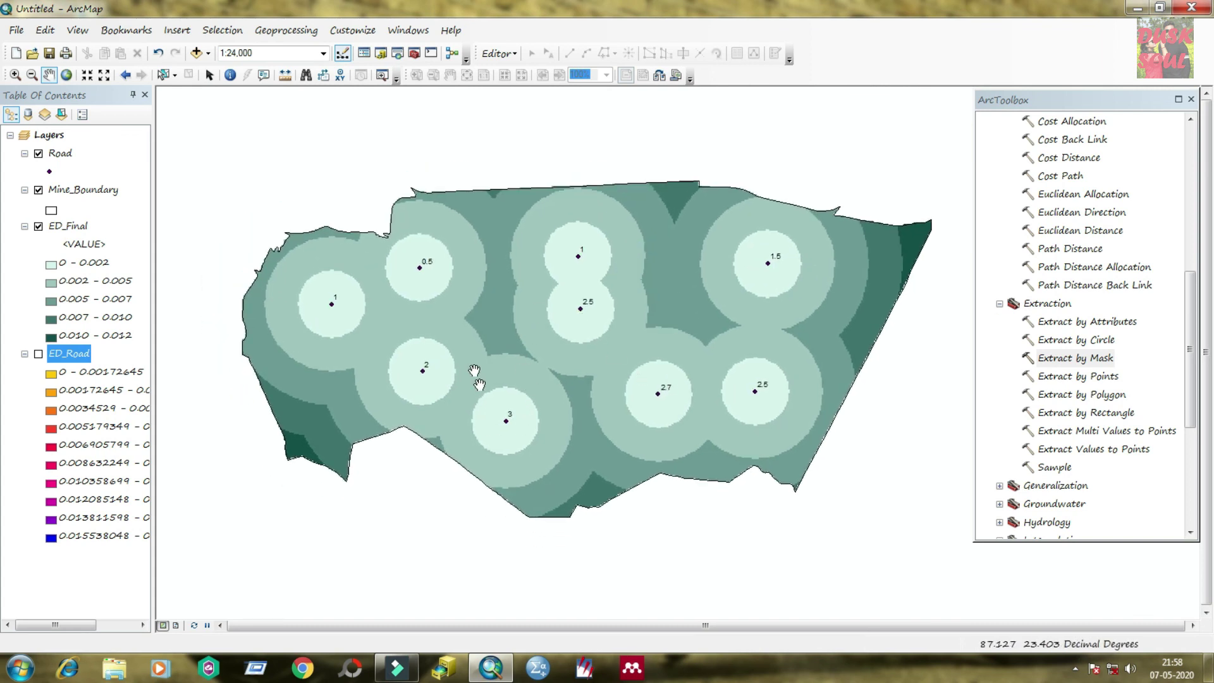
left_click_drag(510, 313, 485, 279)
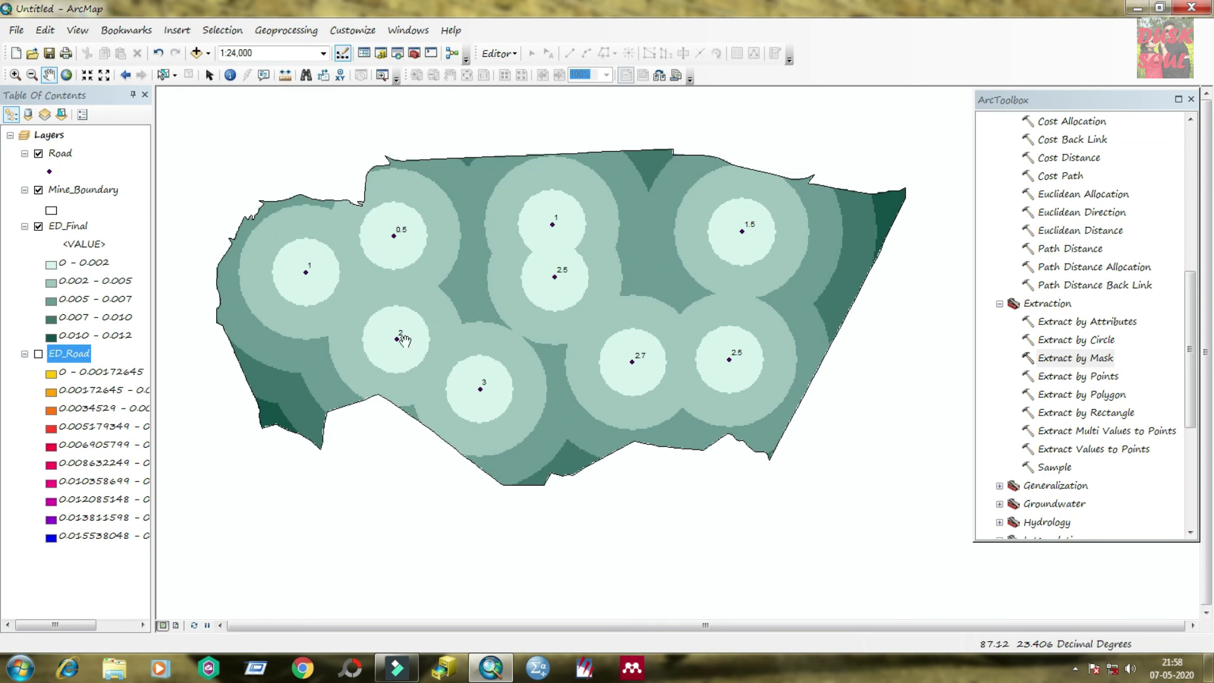